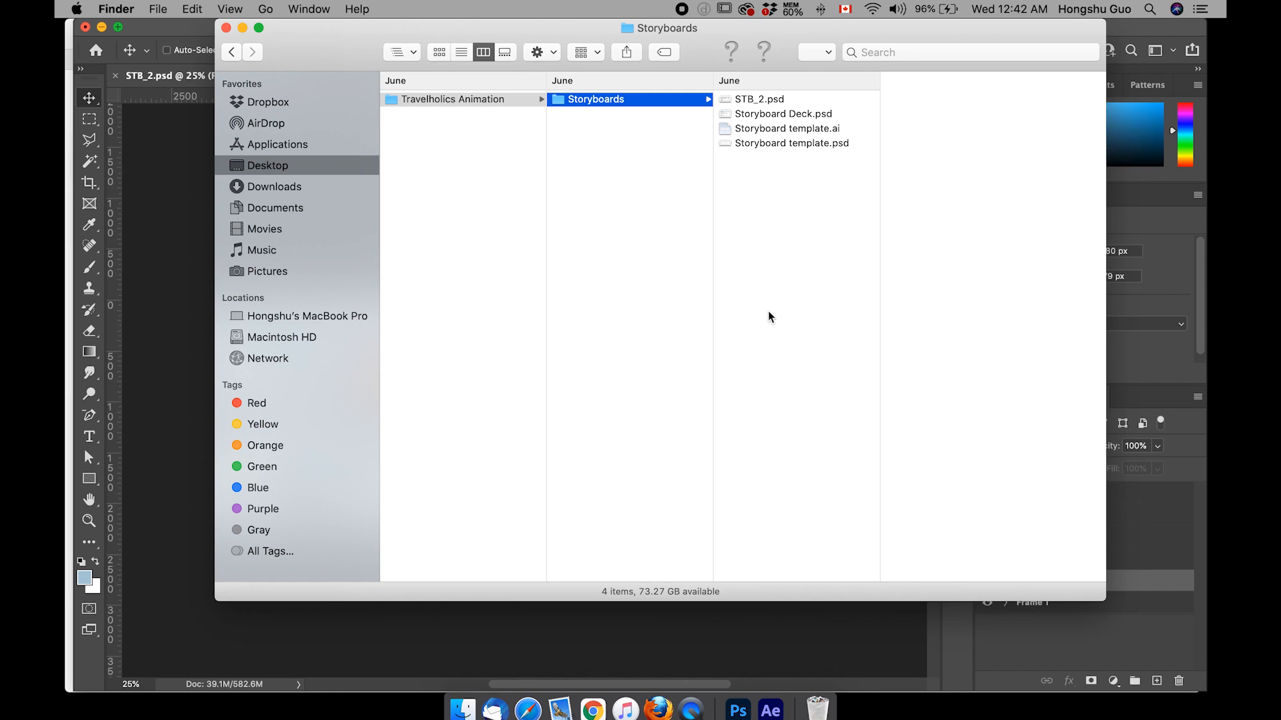
Step: Open STB_2.psd from the Storyboards folder of Travelholics Animation in Photoshop
{"action": "left_click", "coordinate": [615, 134]}
{"action": "left_click", "coordinate": [642, 101]}
{"action": "left_click", "coordinate": [779, 100]}
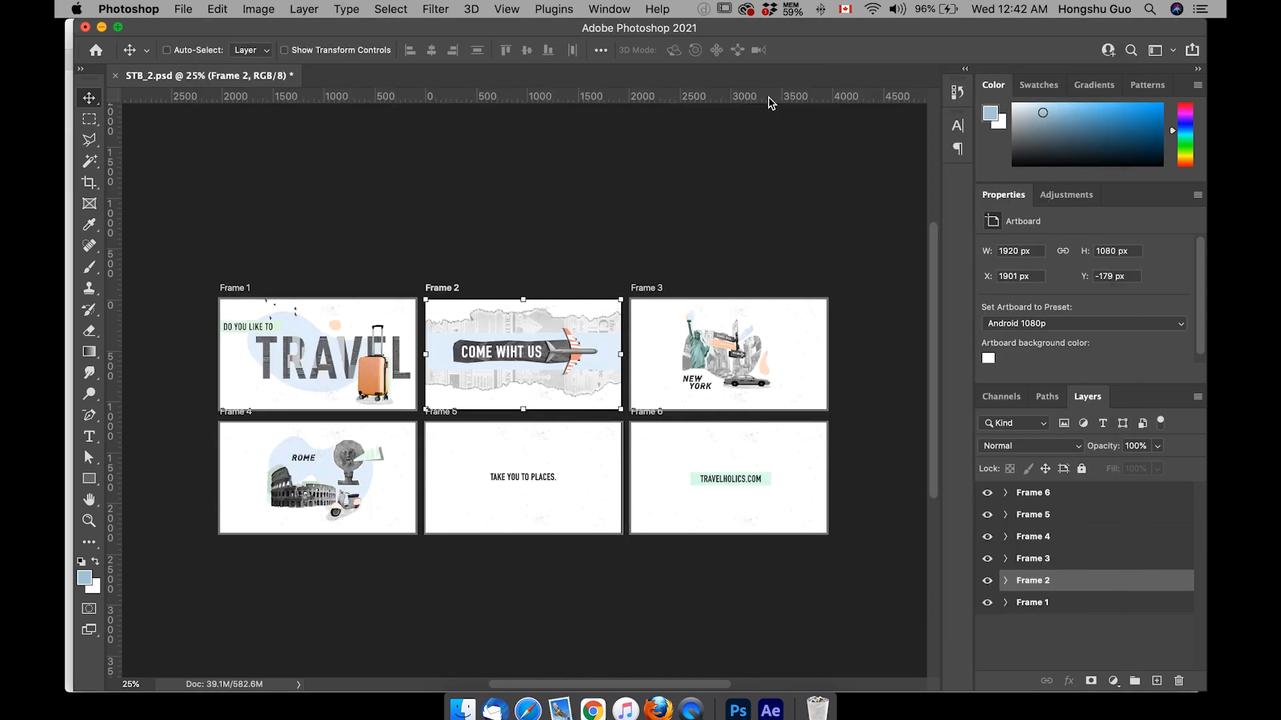
{"action": "double_click", "coordinate": [780, 100]}
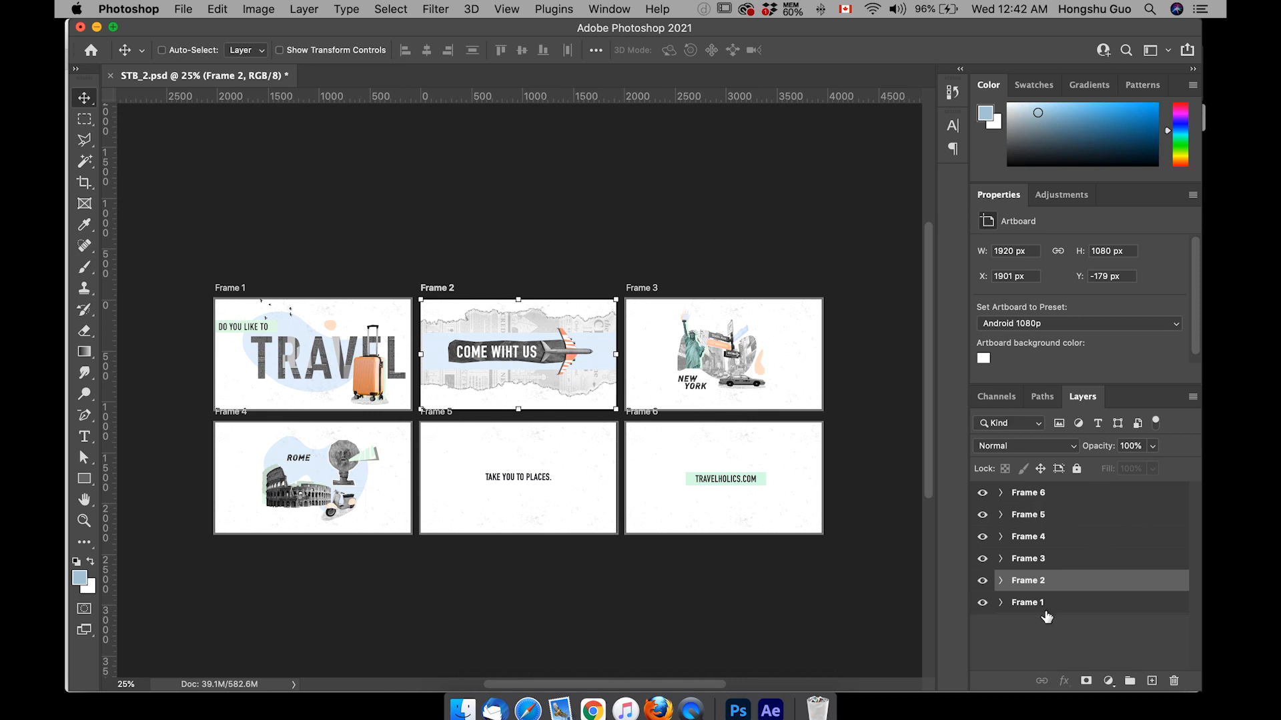
Step: Examine the layers contained in the Frame 1 artboard
{"action": "left_click", "coordinate": [1033, 625]}
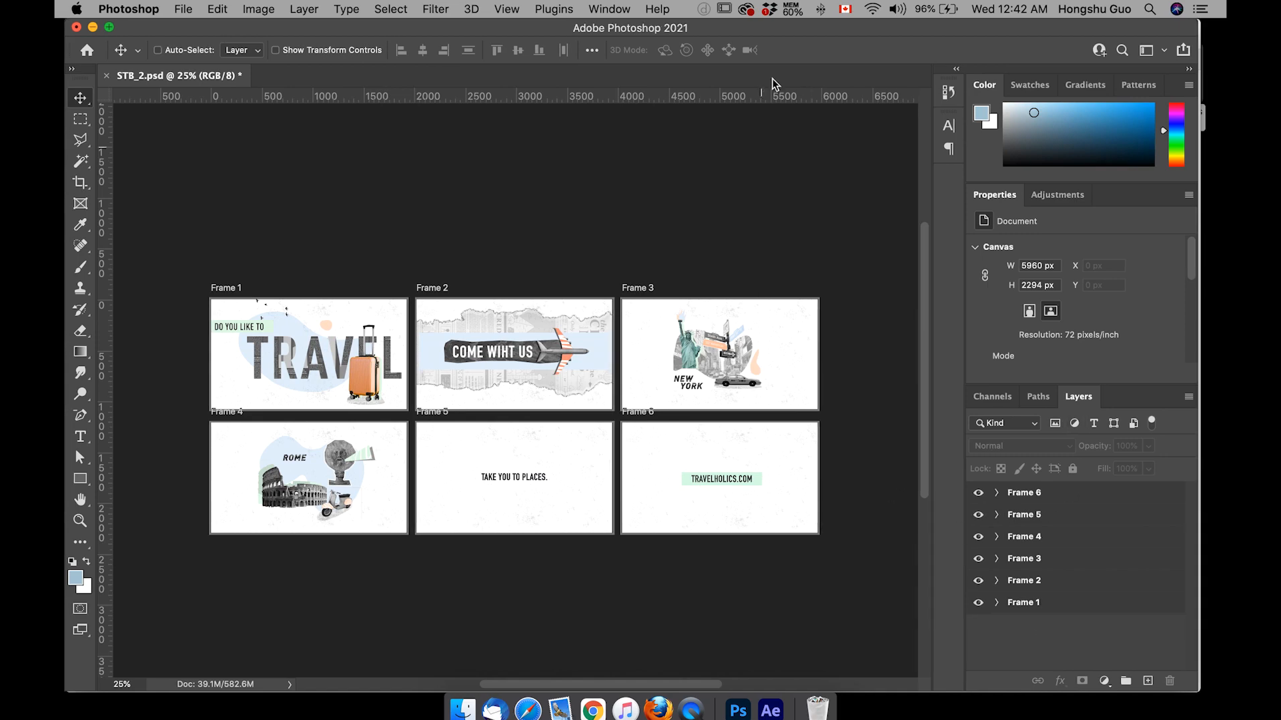
{"action": "left_click", "coordinate": [604, 10]}
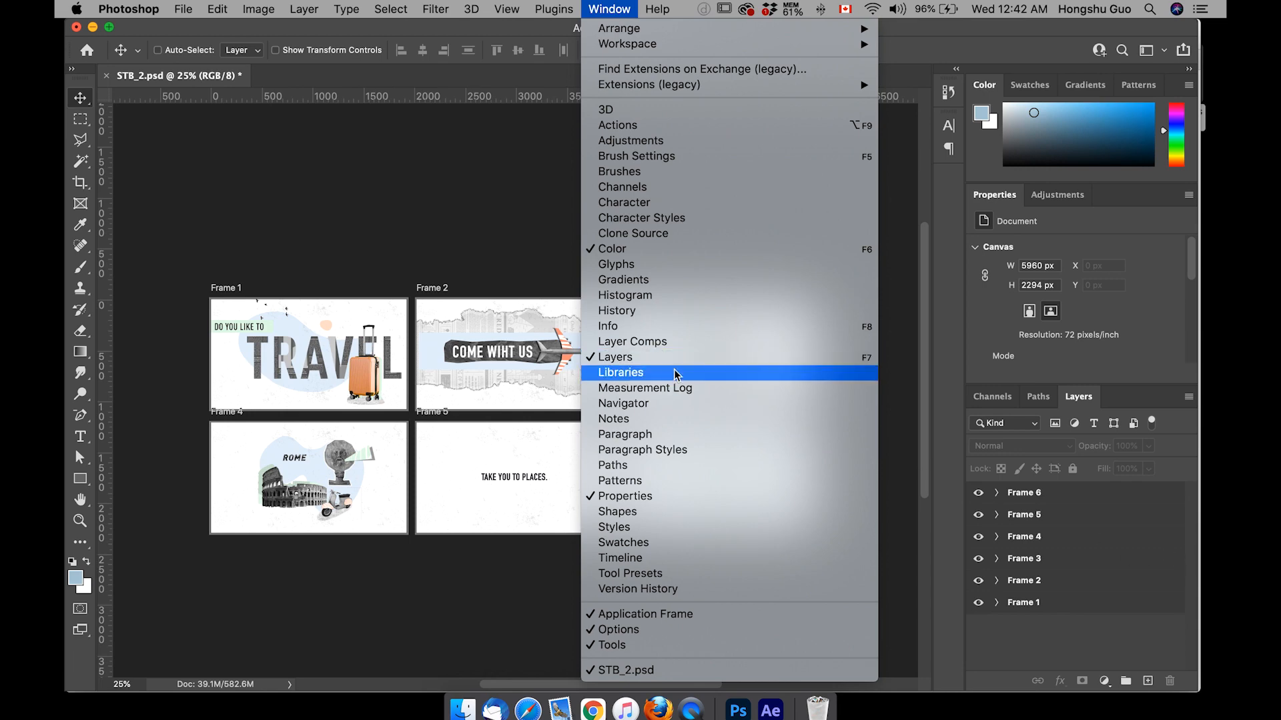
{"action": "left_click", "coordinate": [1097, 628]}
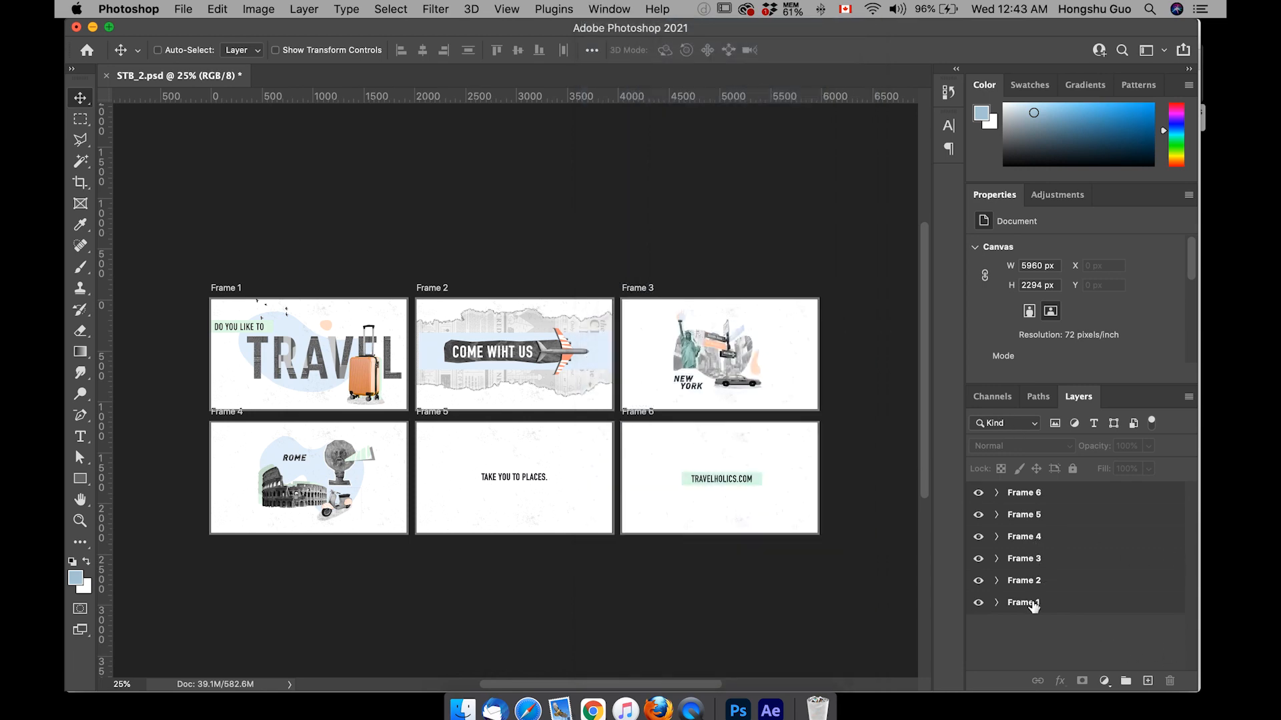
{"action": "left_click", "coordinate": [996, 605]}
{"action": "scroll", "coordinate": [1054, 599], "scroll_direction": "down", "scroll_amount": 3}
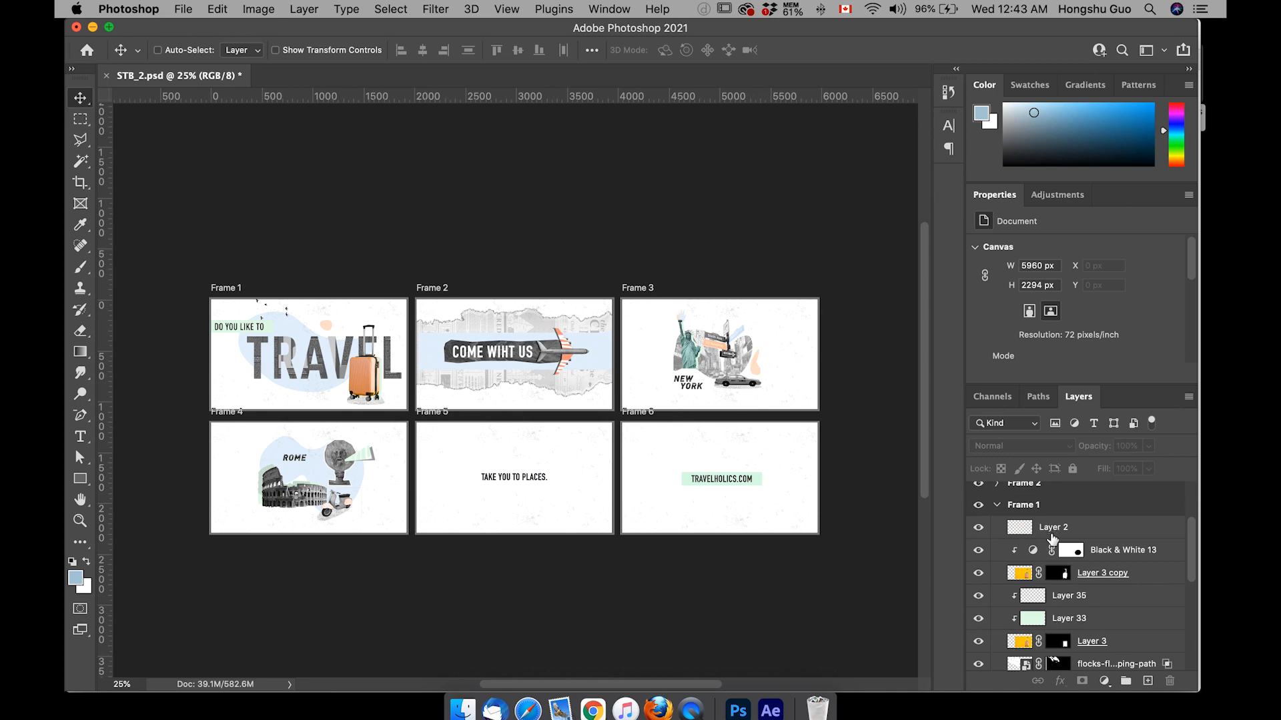
{"action": "scroll", "coordinate": [1064, 644], "scroll_direction": "down", "scroll_amount": 2}
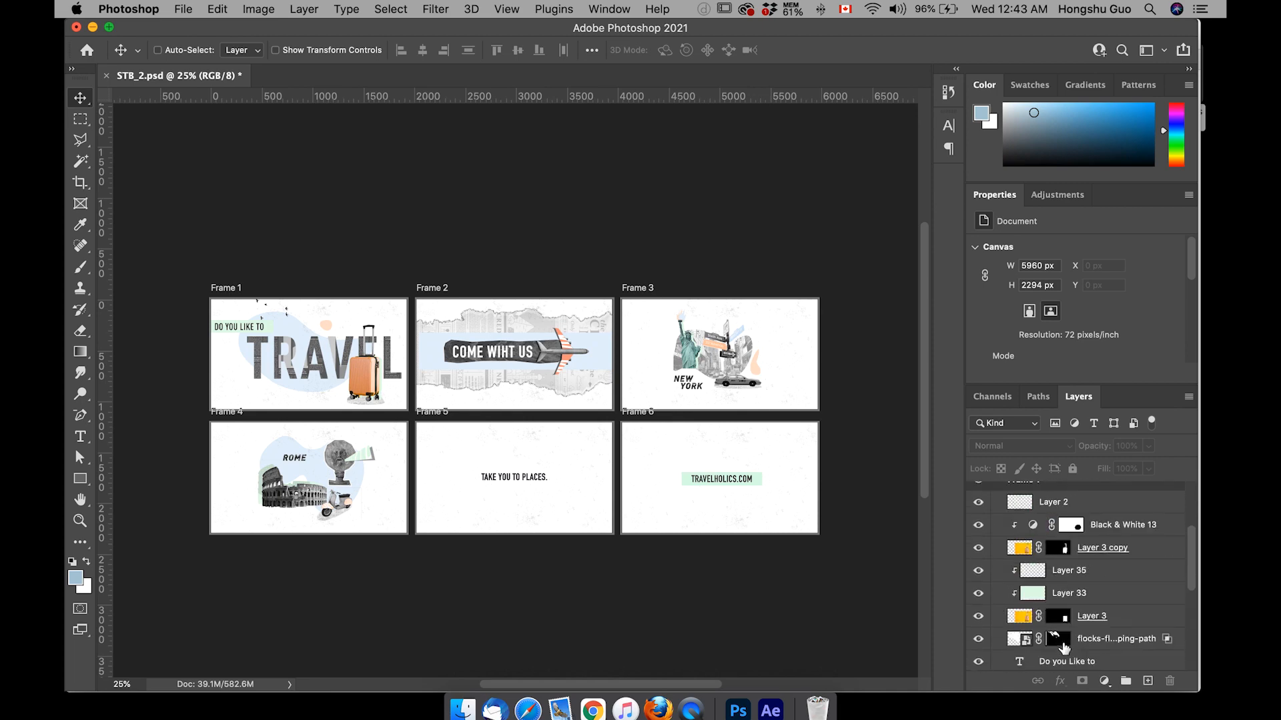
{"action": "scroll", "coordinate": [1064, 644], "scroll_direction": "up", "scroll_amount": 4}
{"action": "left_click", "coordinate": [996, 603]}
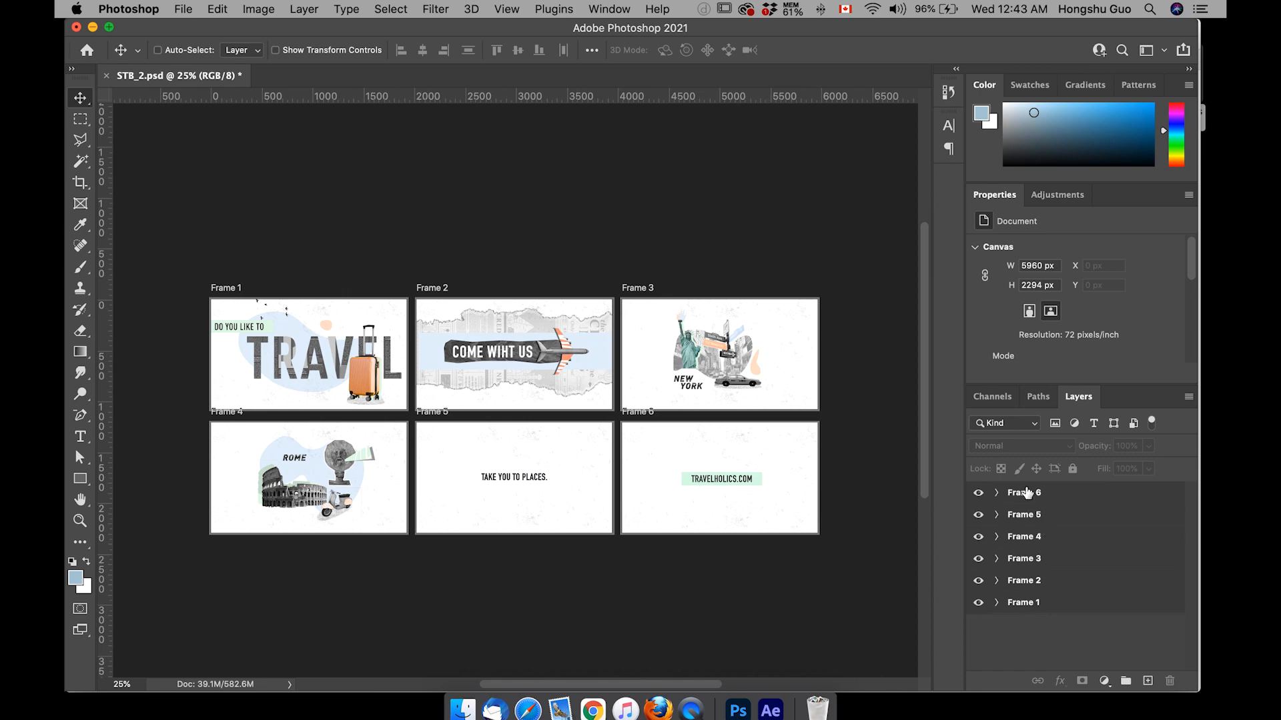
Step: Start an Artboards to Files export for the Frame 1 artboard
{"action": "left_click", "coordinate": [1026, 604]}
{"action": "left_click", "coordinate": [178, 9]}
{"action": "mouse_move", "coordinate": [266, 255]}
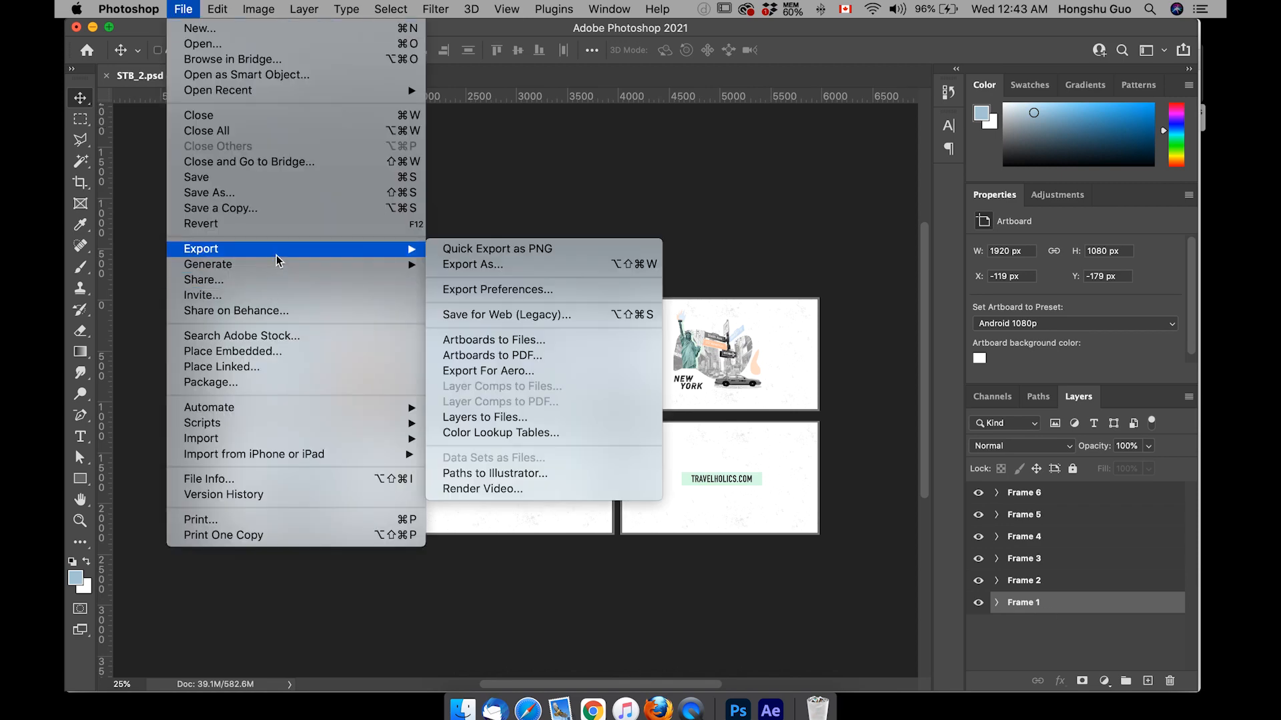
{"action": "left_click", "coordinate": [498, 341]}
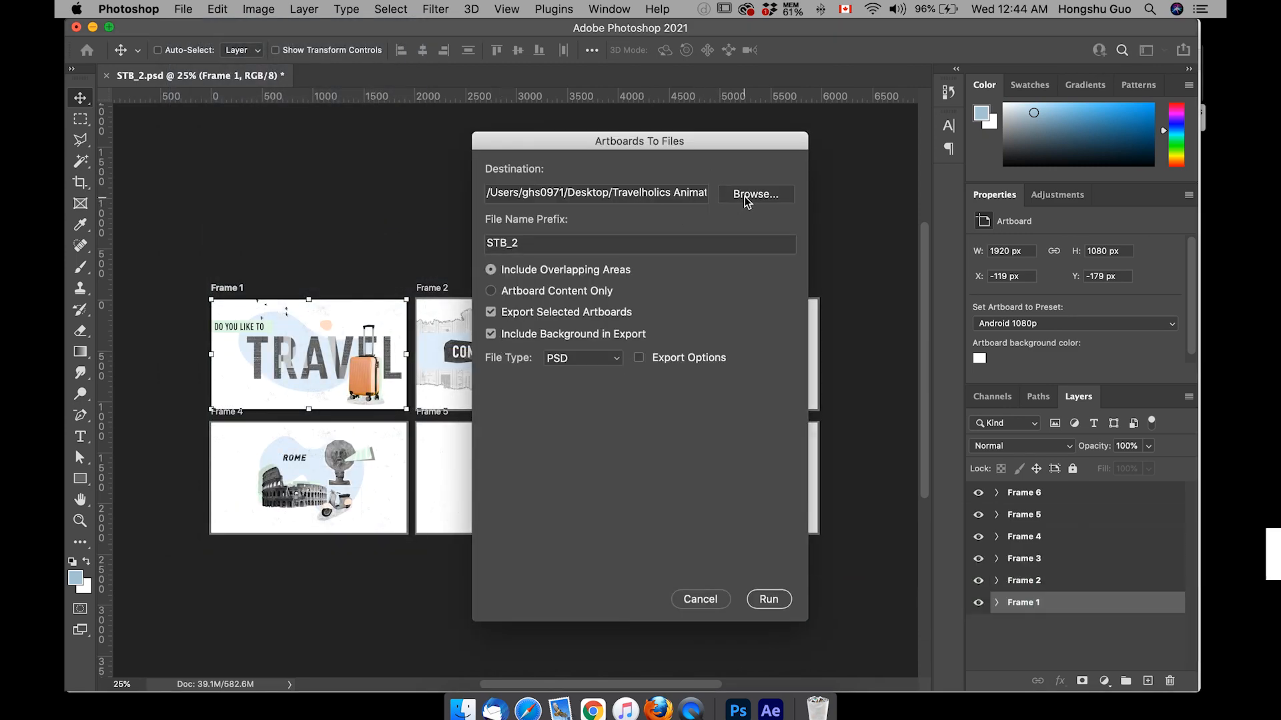
Step: Create a folder named Separated inside Travelholics Animation as the destination and run the Frame 1 export as PSD
{"action": "left_click", "coordinate": [747, 201]}
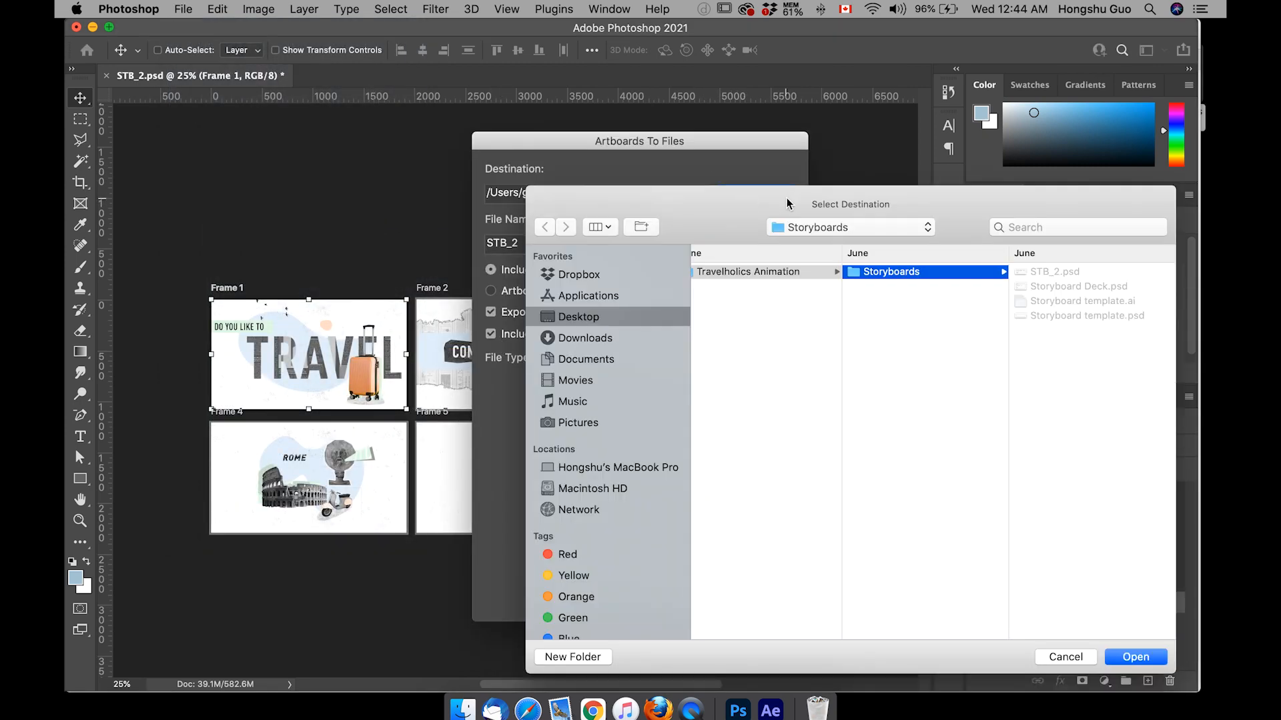
{"action": "left_click_drag", "start_coordinate": [787, 201], "coordinate": [349, 106]}
{"action": "left_click", "coordinate": [475, 235]}
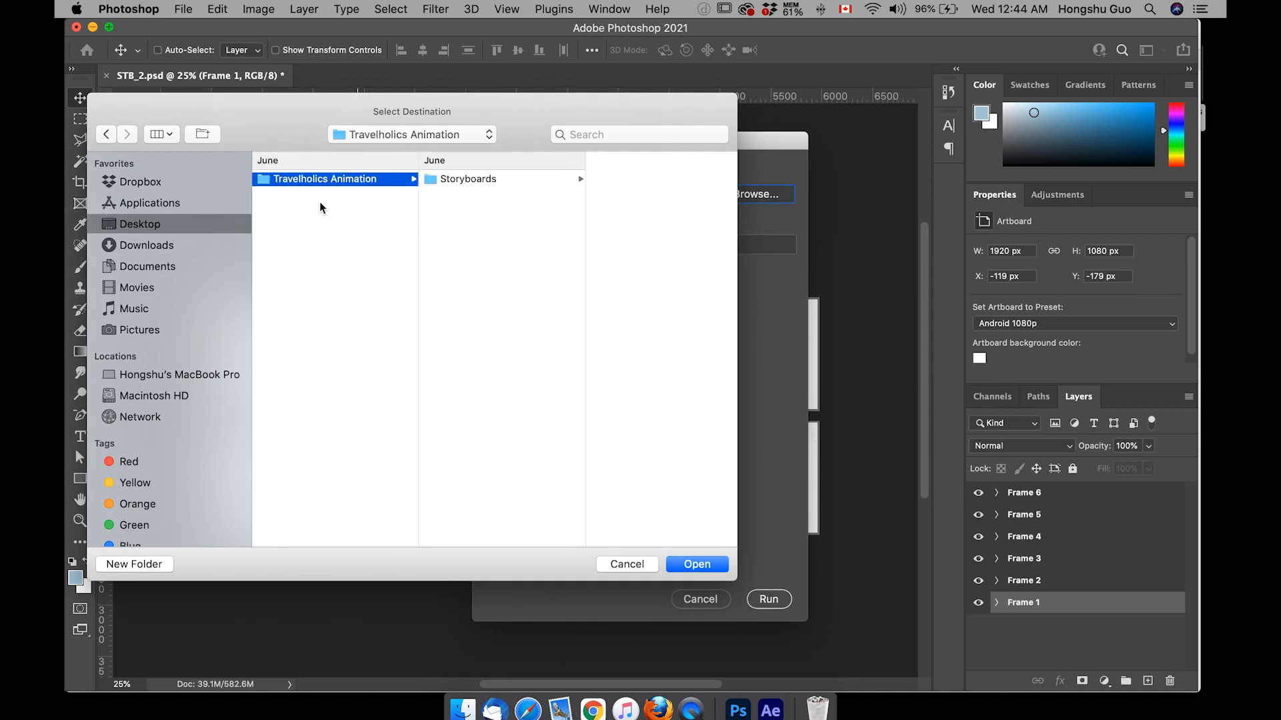
{"action": "left_click", "coordinate": [126, 567]}
{"action": "type", "text": "Separated"}
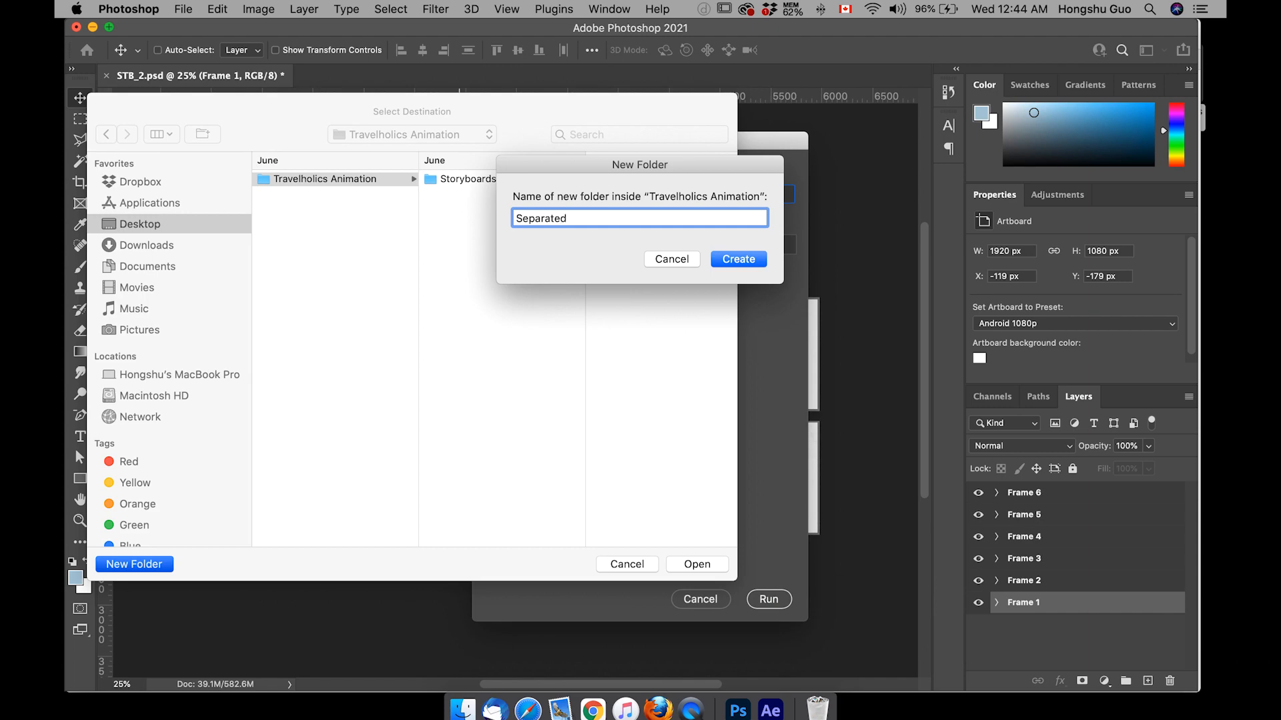
{"action": "key", "text": "Return"}
{"action": "key", "text": "Return"}
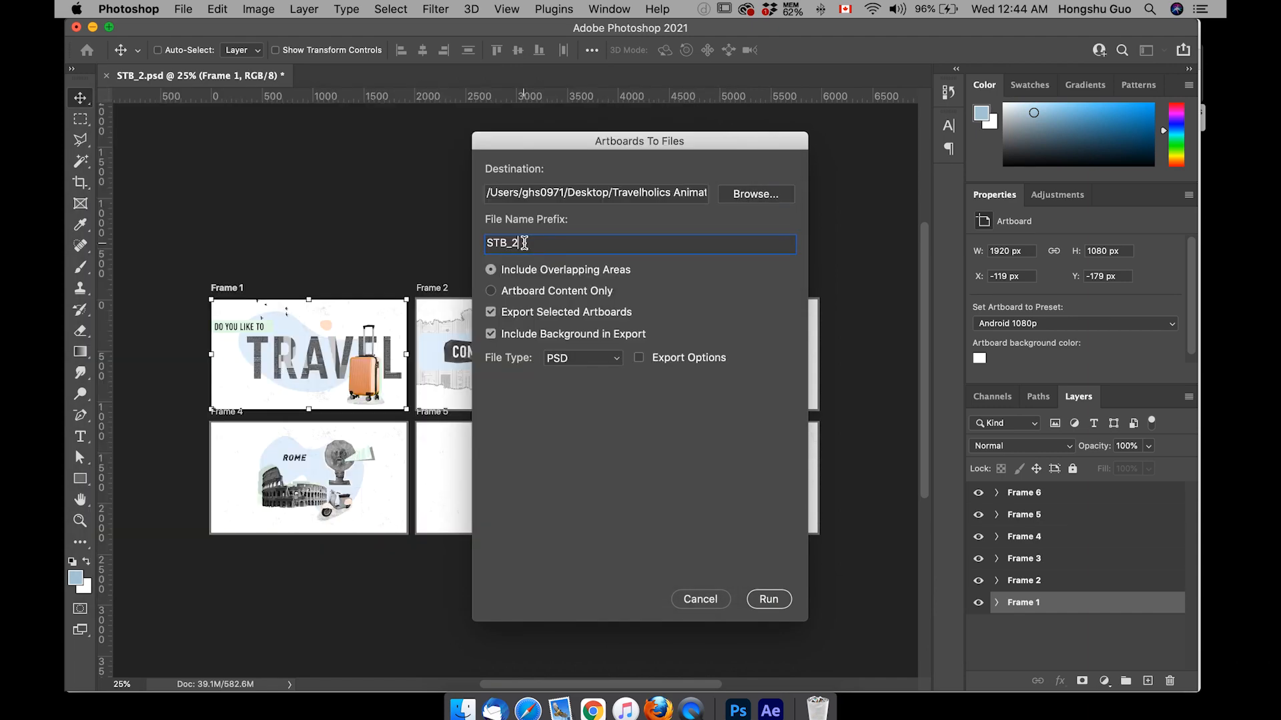
{"action": "left_click", "coordinate": [768, 600]}
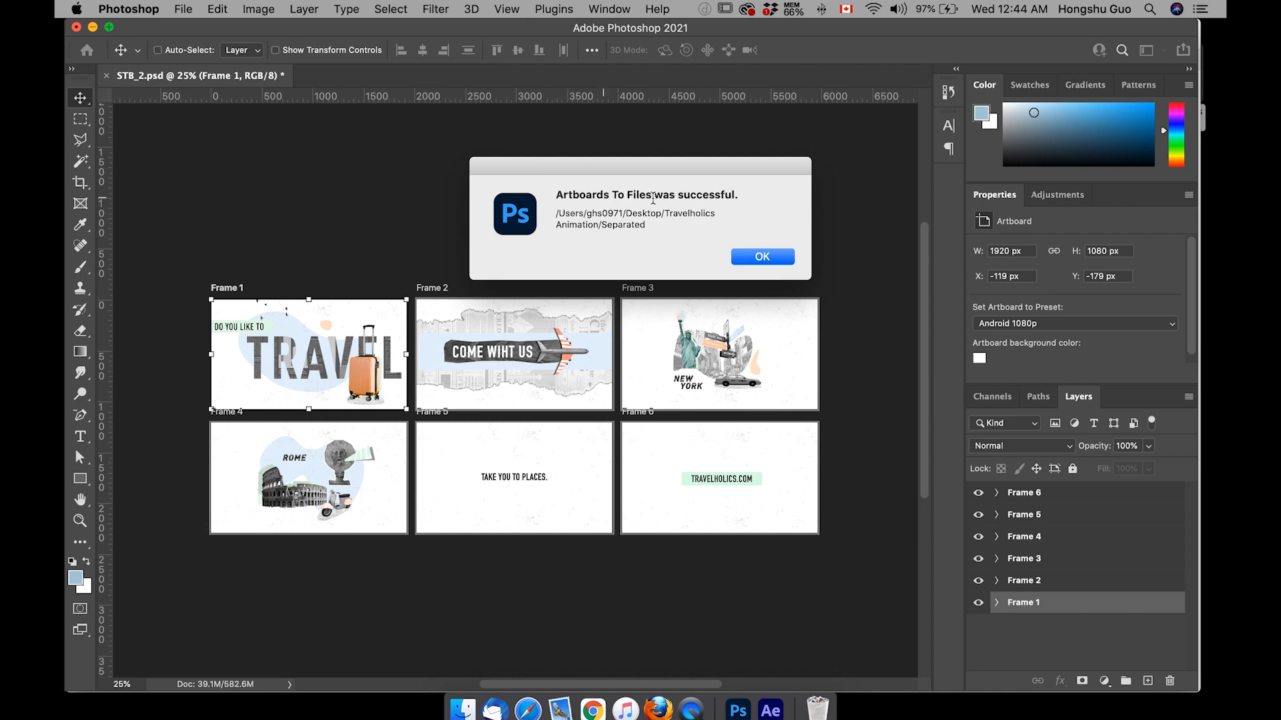
{"action": "left_click", "coordinate": [757, 259]}
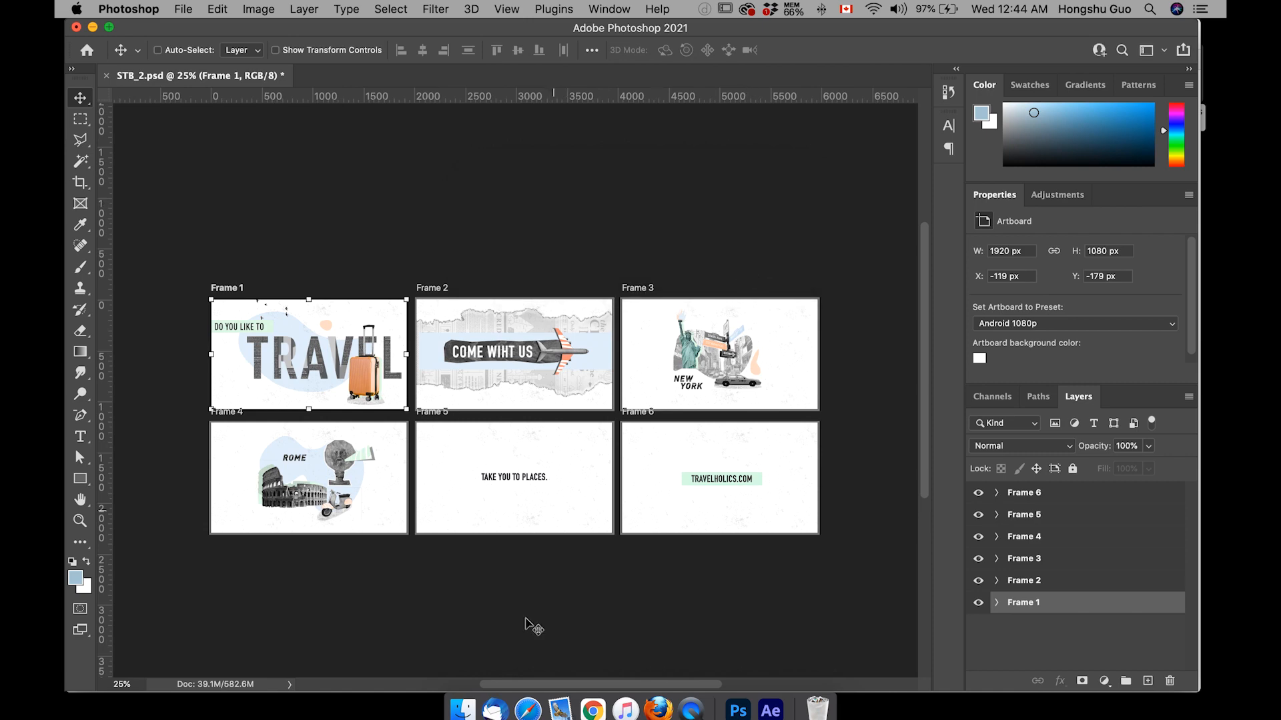
Step: Switch to Finder and preview the exported STB_2Frame 1.psd in the Separated folder
{"action": "left_click", "coordinate": [462, 708]}
{"action": "left_click", "coordinate": [620, 99]}
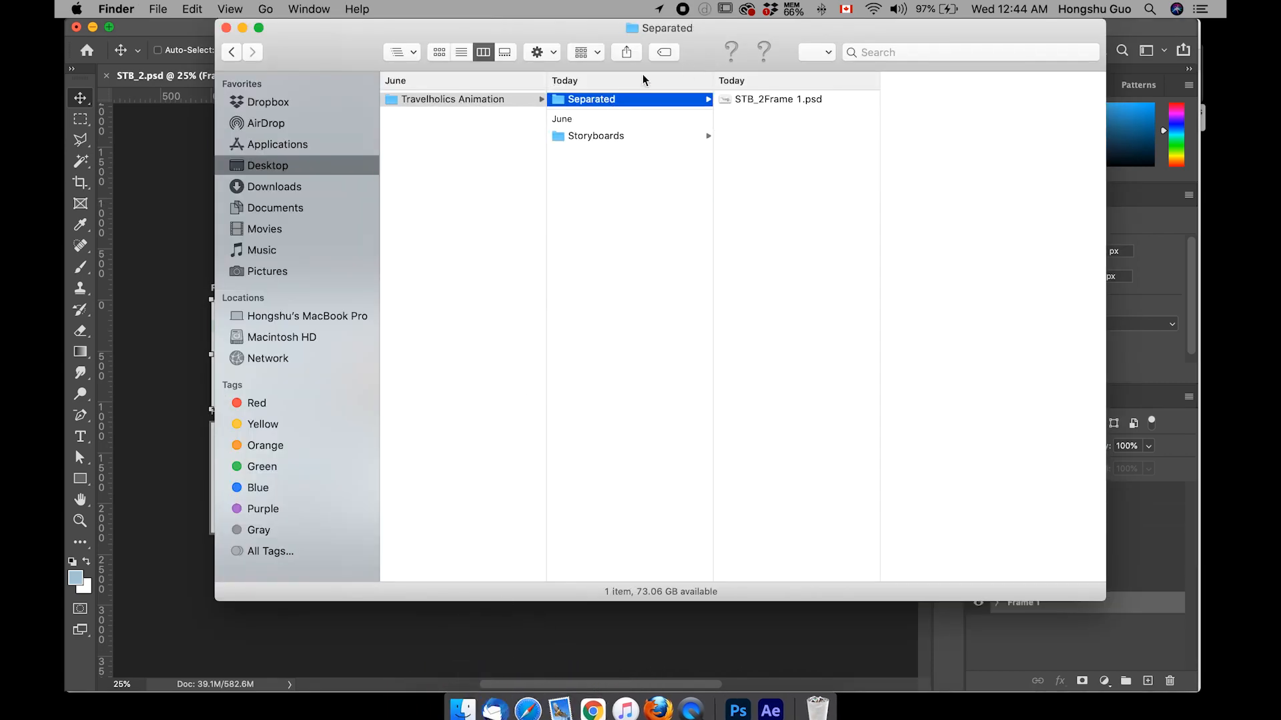
{"action": "left_click_drag", "start_coordinate": [679, 41], "coordinate": [639, 63]}
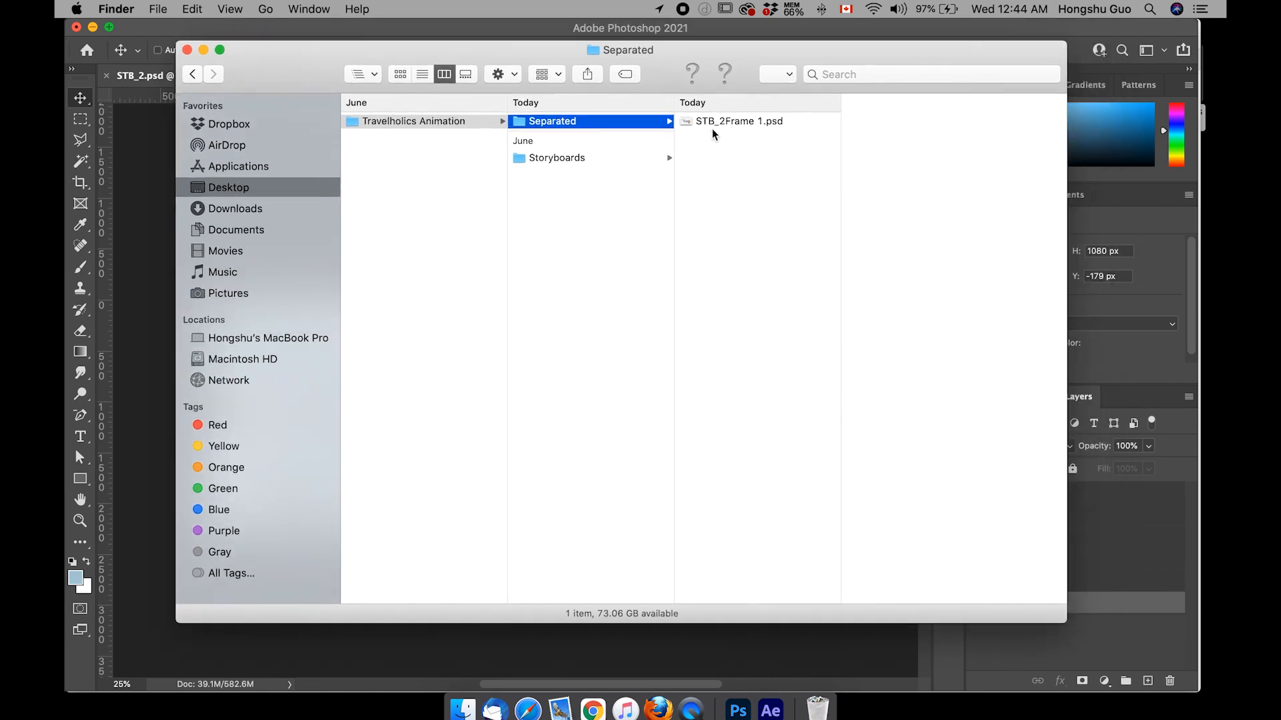
{"action": "left_click", "coordinate": [735, 121]}
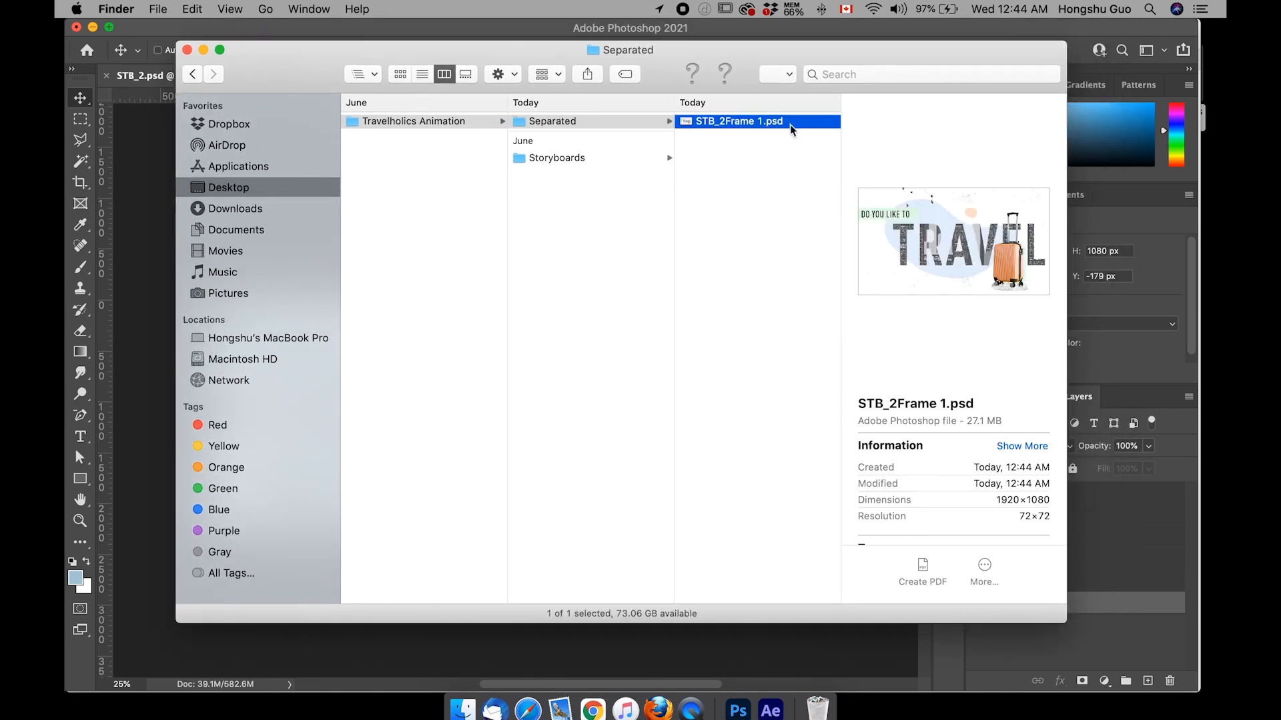
{"action": "key", "text": "space"}
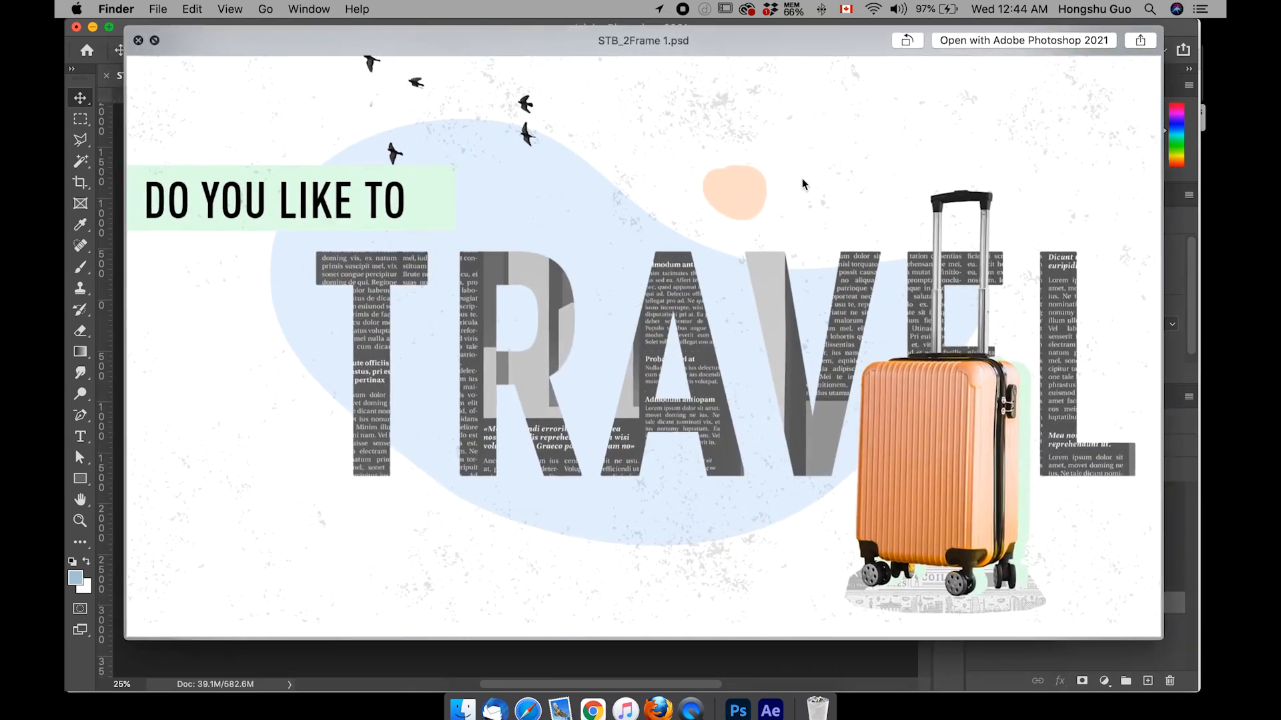
{"action": "key", "text": "space"}
Step: Return to Photoshop and export the Frame 2 artboard as a PSD into the Separated folder with Artboards to Files
{"action": "left_click", "coordinate": [148, 394]}
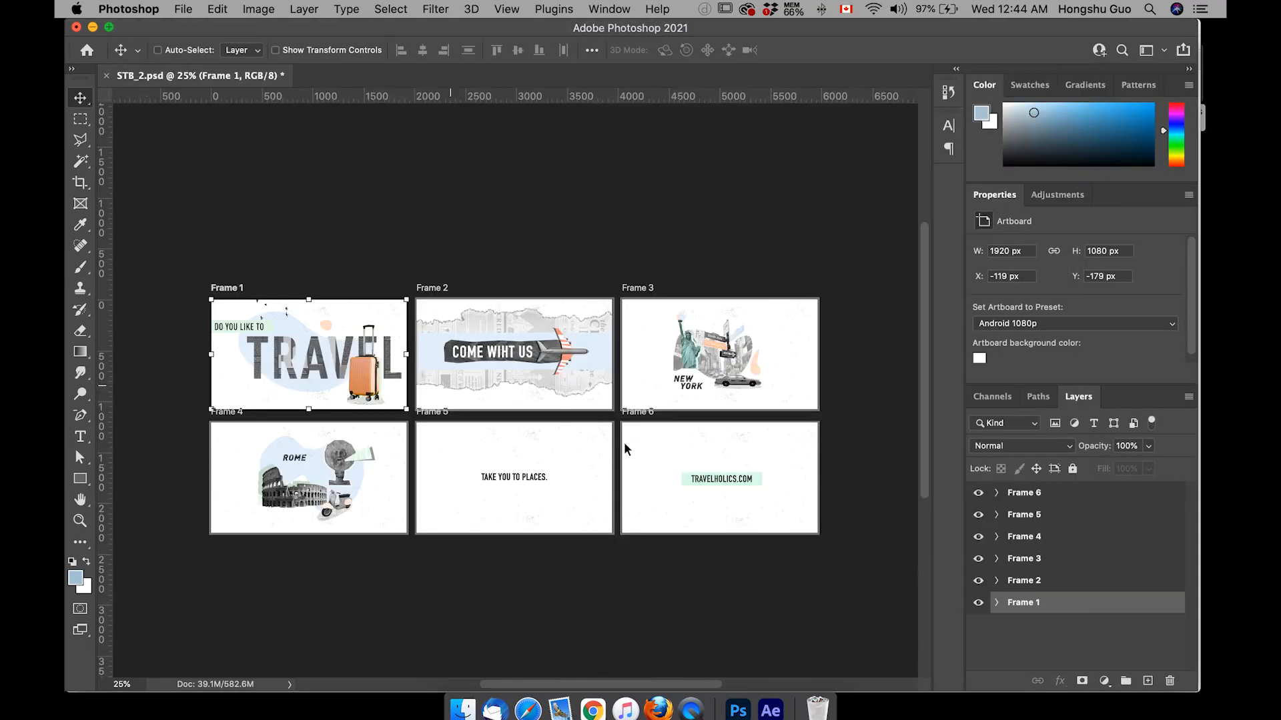
{"action": "left_click", "coordinate": [1020, 582]}
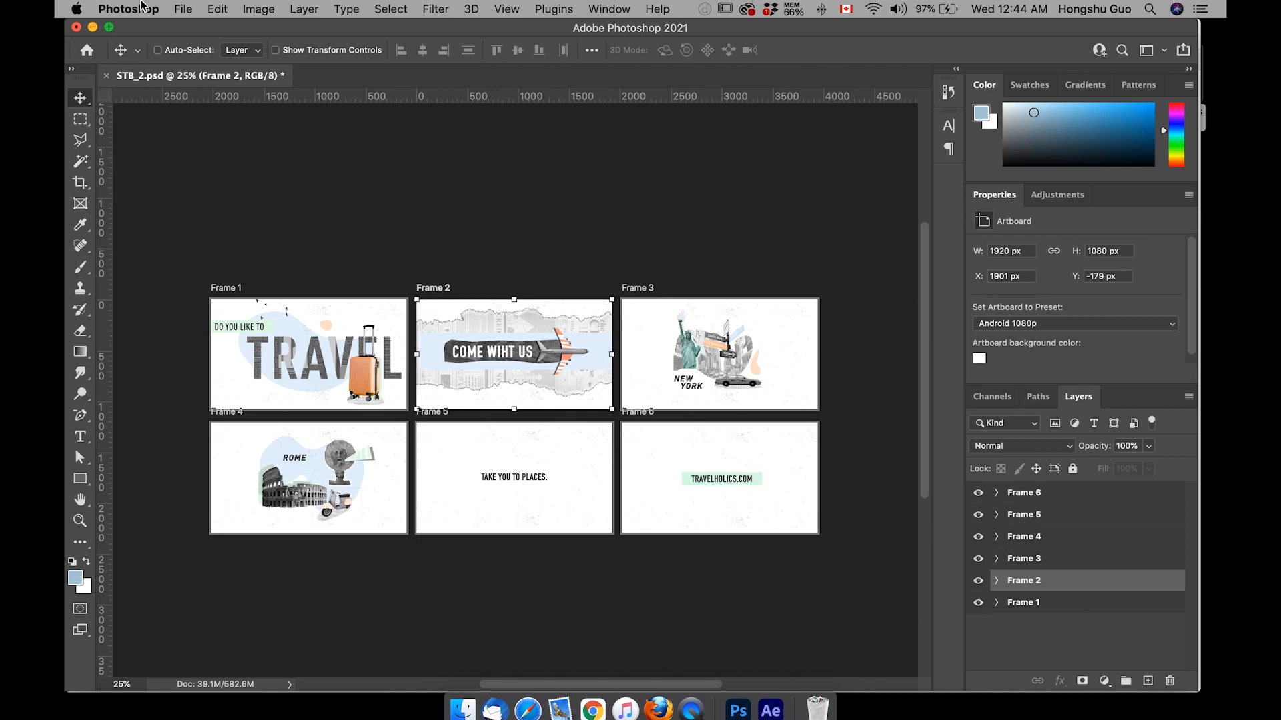
{"action": "left_click", "coordinate": [184, 9]}
{"action": "mouse_move", "coordinate": [275, 250]}
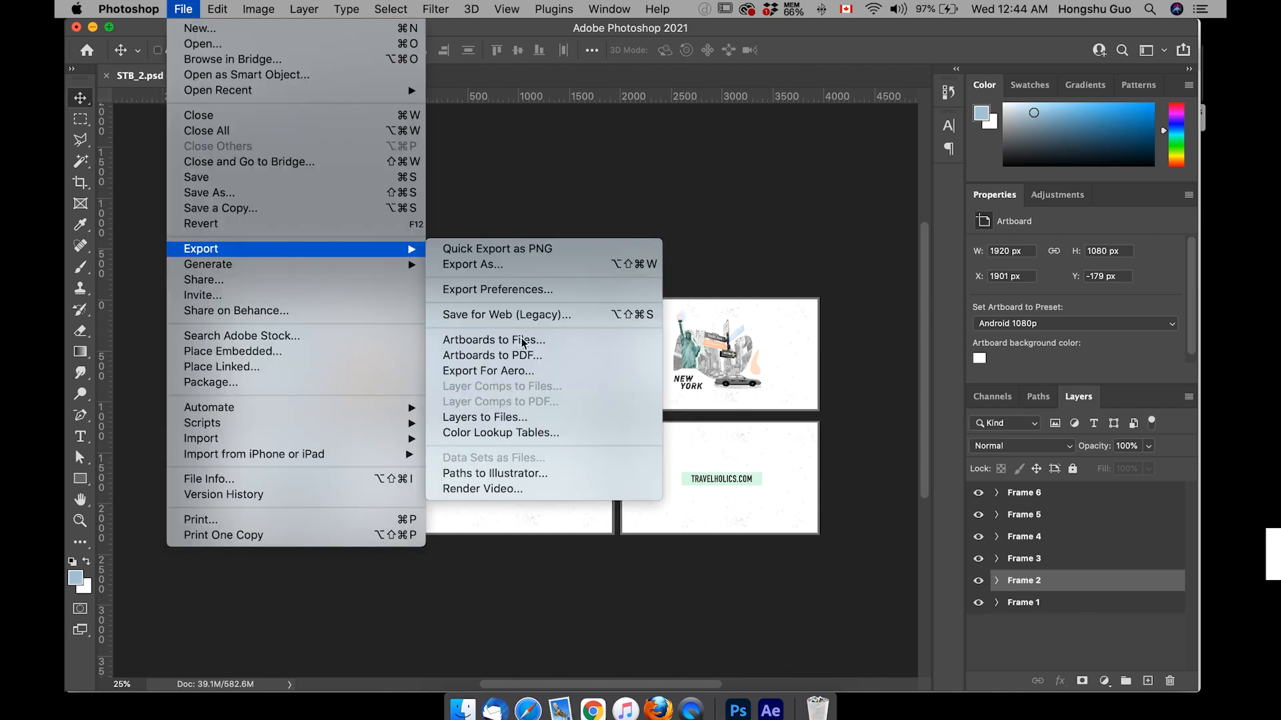
{"action": "left_click", "coordinate": [474, 342]}
{"action": "left_click", "coordinate": [759, 195]}
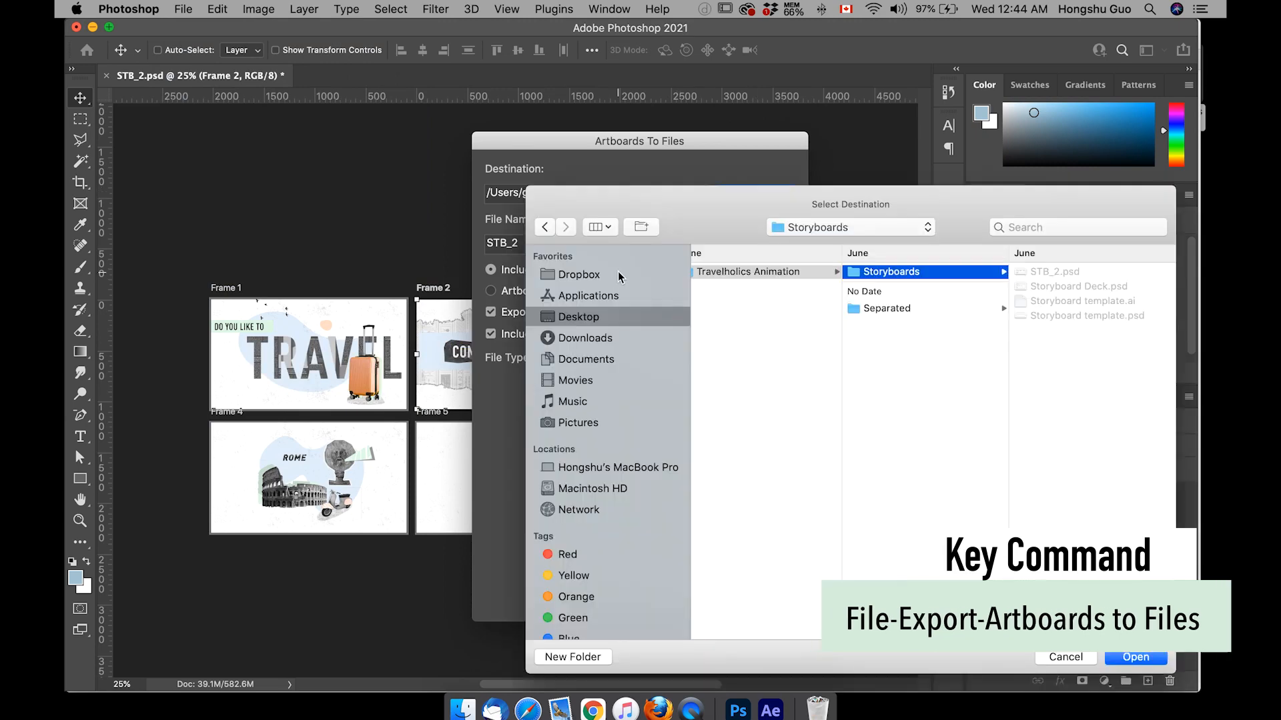
{"action": "left_click", "coordinate": [896, 308]}
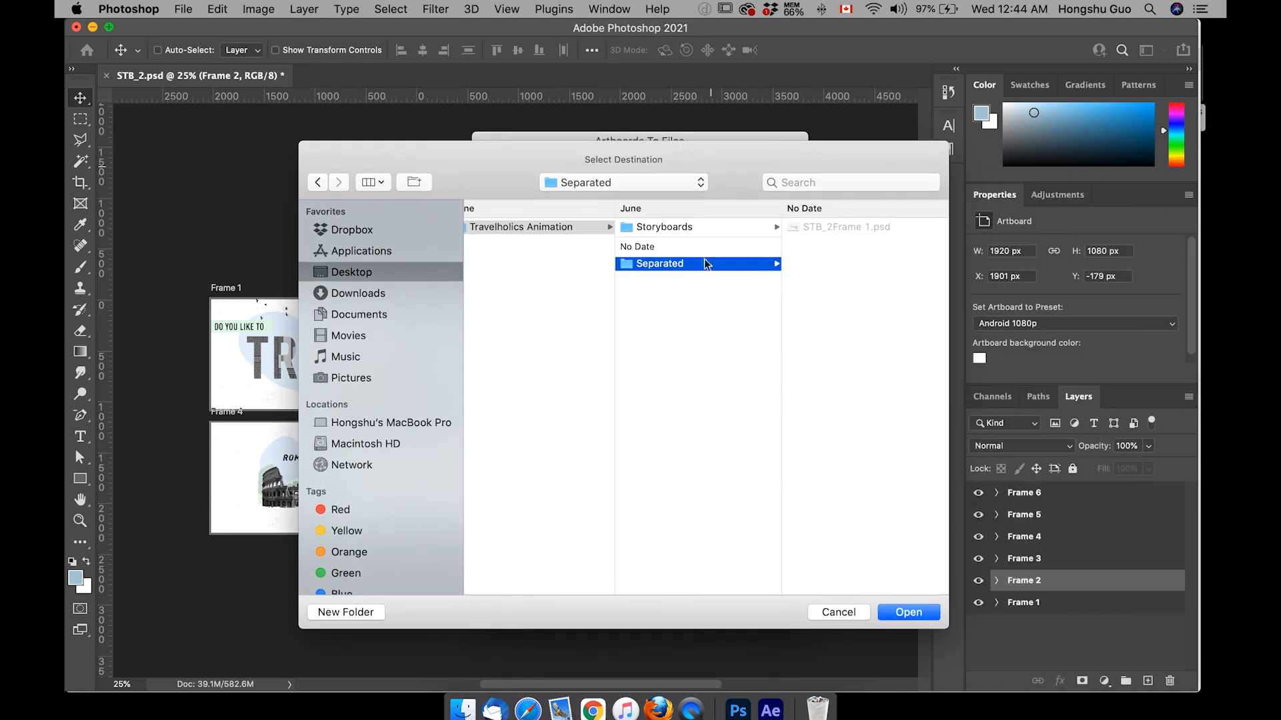
{"action": "left_click", "coordinate": [912, 611]}
{"action": "left_click", "coordinate": [769, 599]}
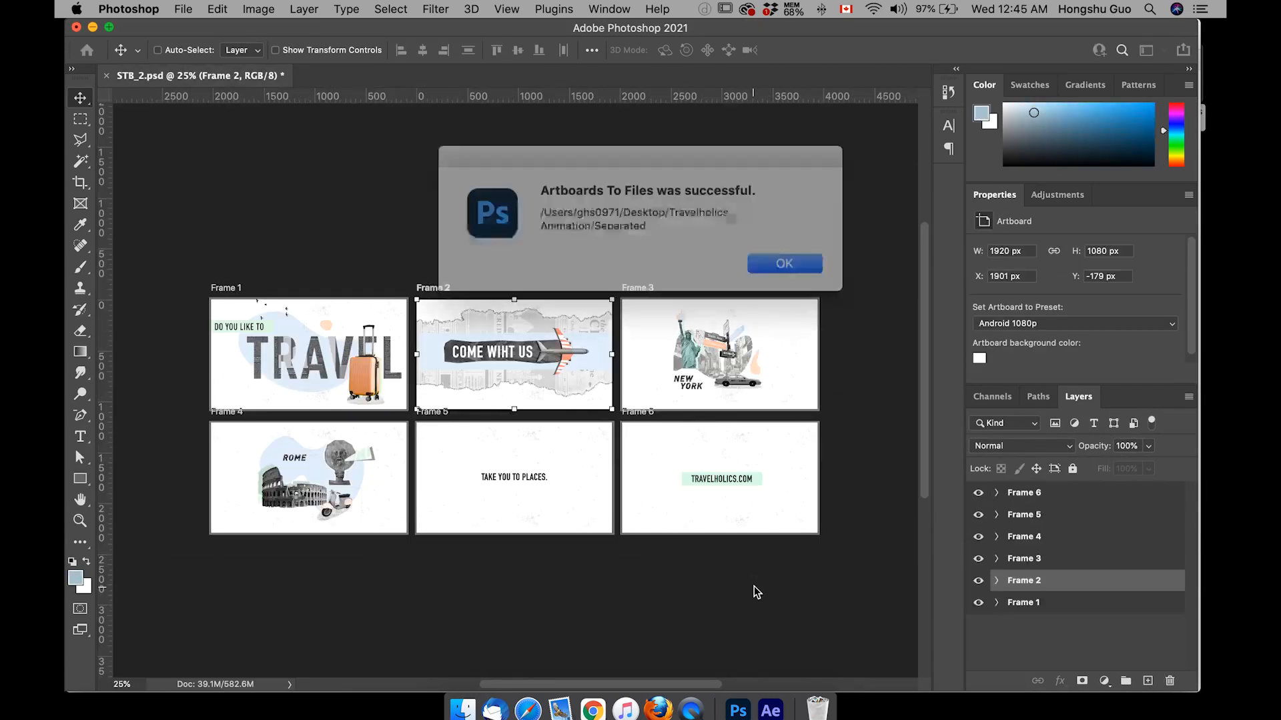
{"action": "left_click", "coordinate": [761, 257]}
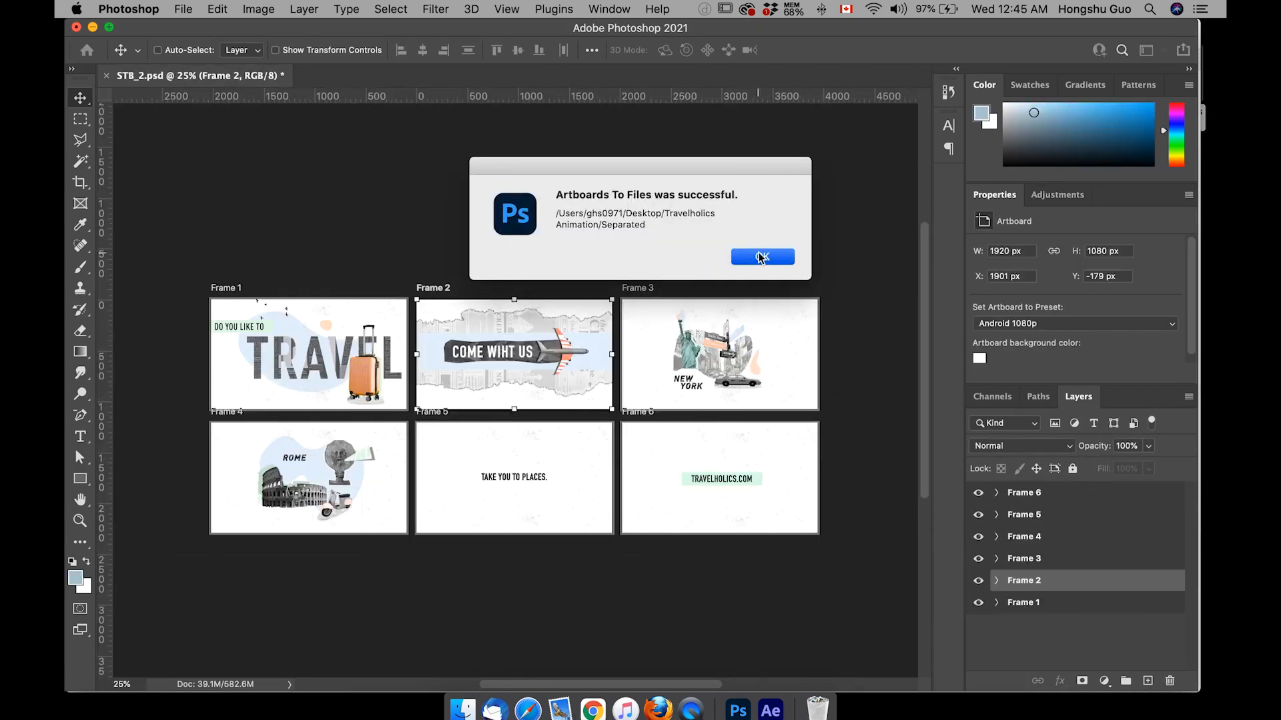
Step: Export the Frame 3 artboard as a PSD into the Separated folder with Artboards to Files
{"action": "left_click", "coordinate": [1025, 563]}
{"action": "left_click", "coordinate": [184, 8]}
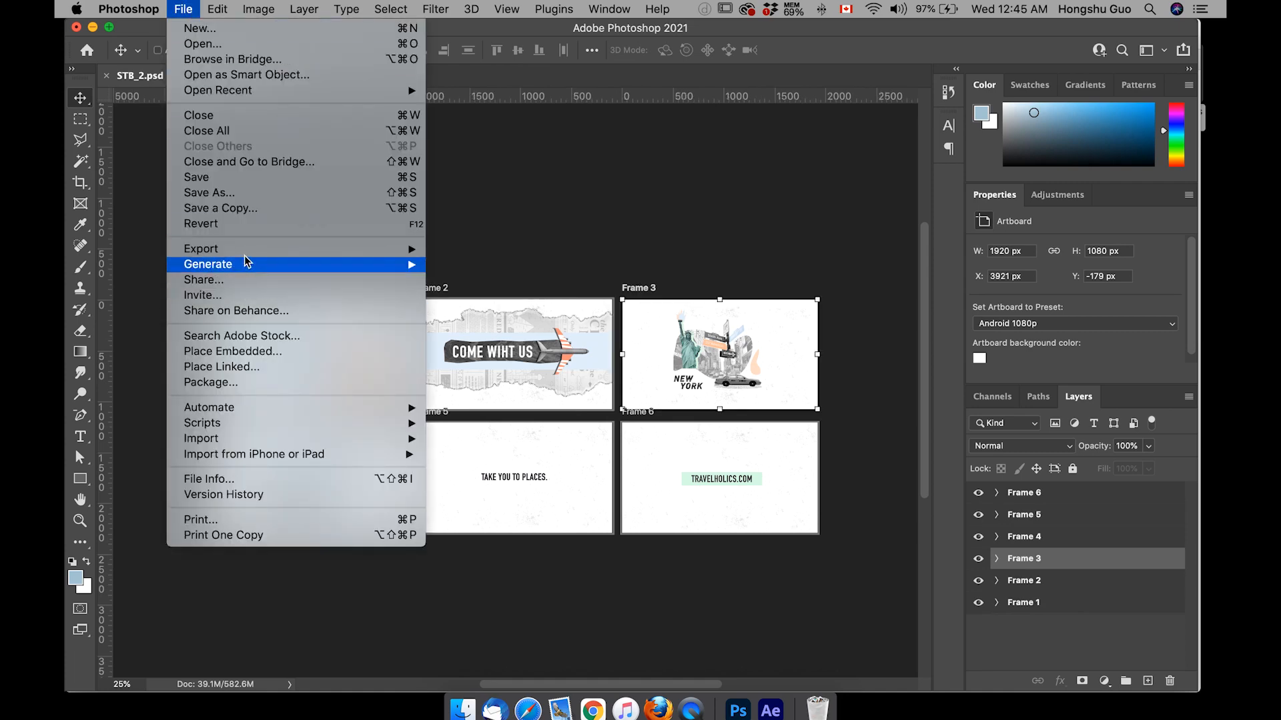
{"action": "mouse_move", "coordinate": [249, 250]}
{"action": "left_click", "coordinate": [519, 343]}
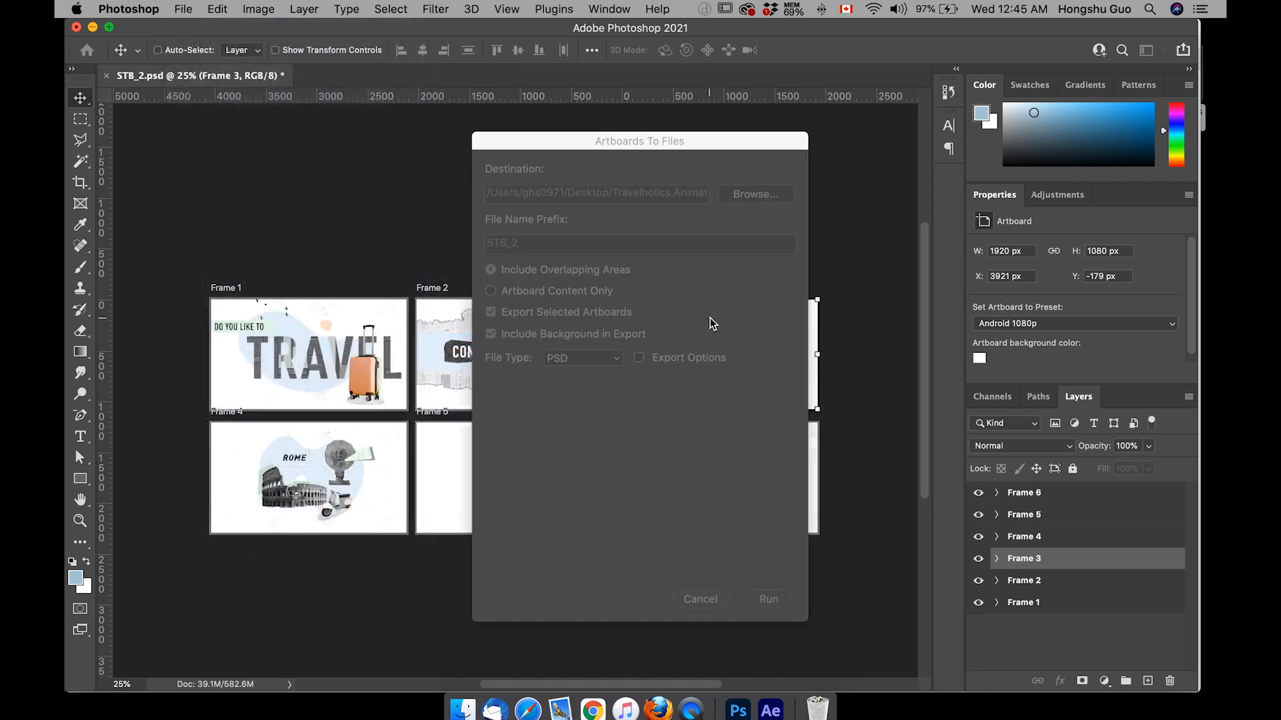
{"action": "left_click", "coordinate": [749, 193]}
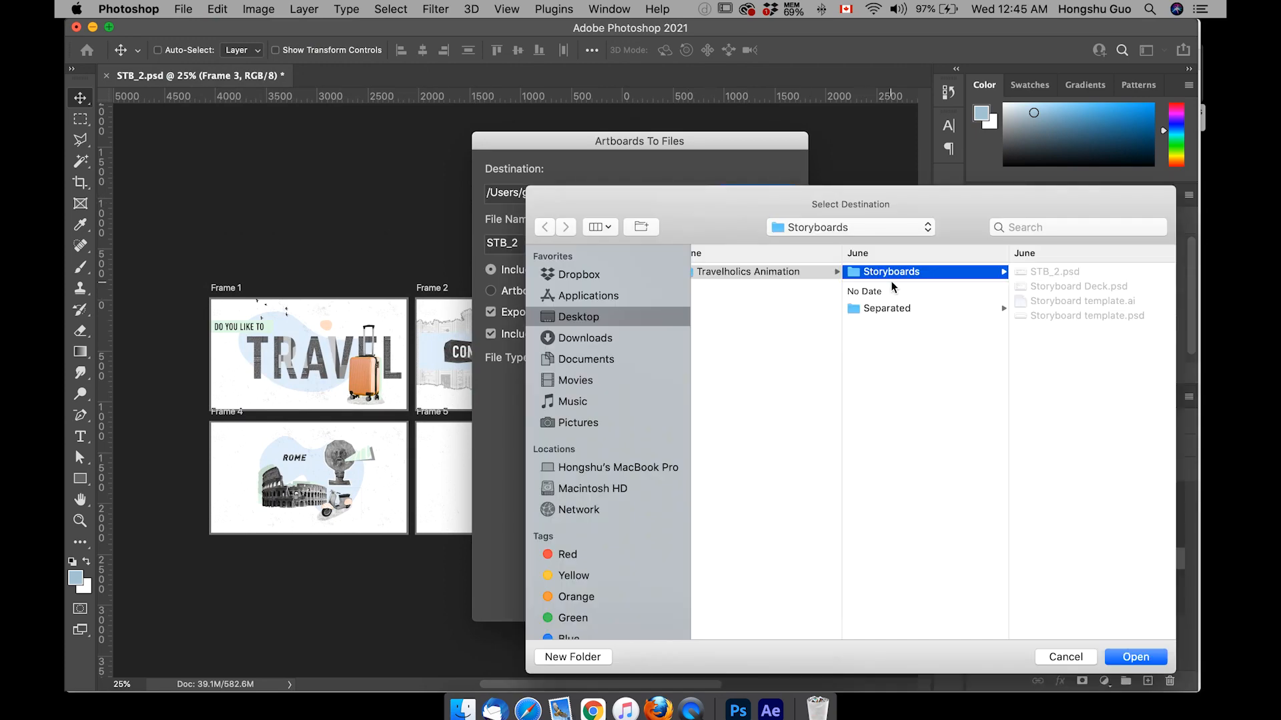
{"action": "left_click", "coordinate": [899, 307]}
{"action": "left_click_drag", "start_coordinate": [935, 210], "coordinate": [709, 173]}
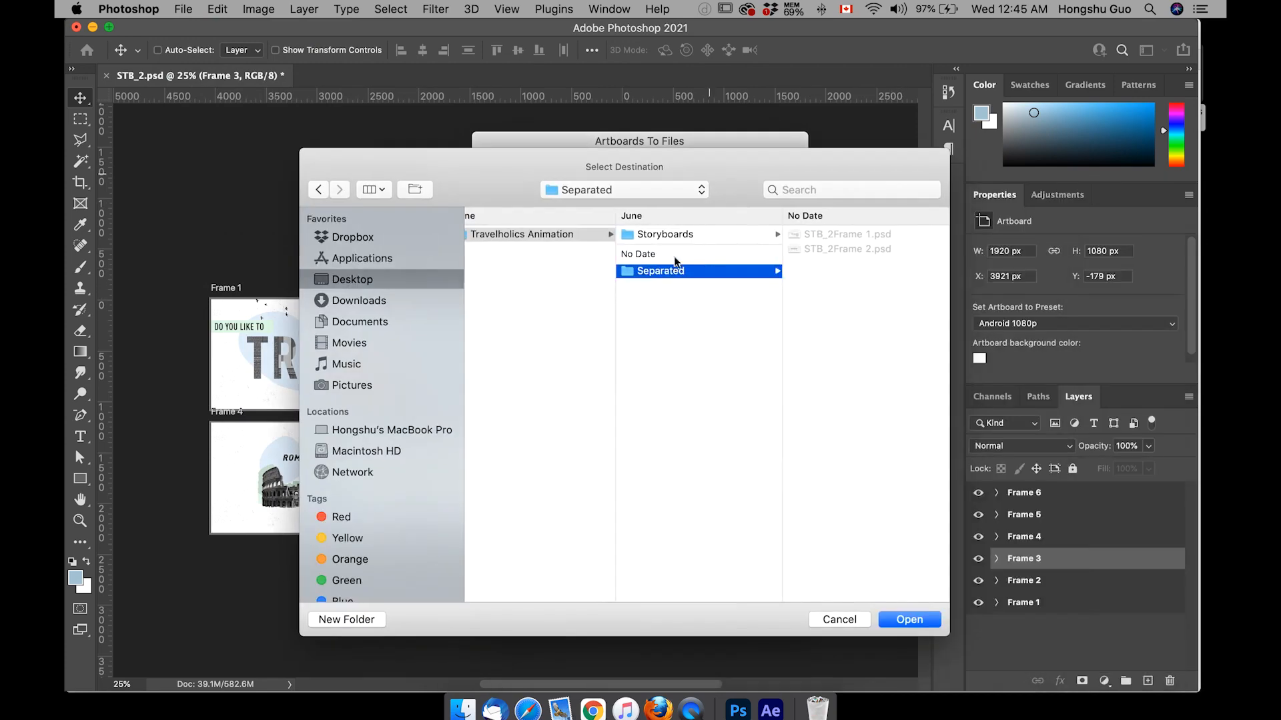
{"action": "left_click", "coordinate": [895, 618]}
{"action": "left_click", "coordinate": [769, 600]}
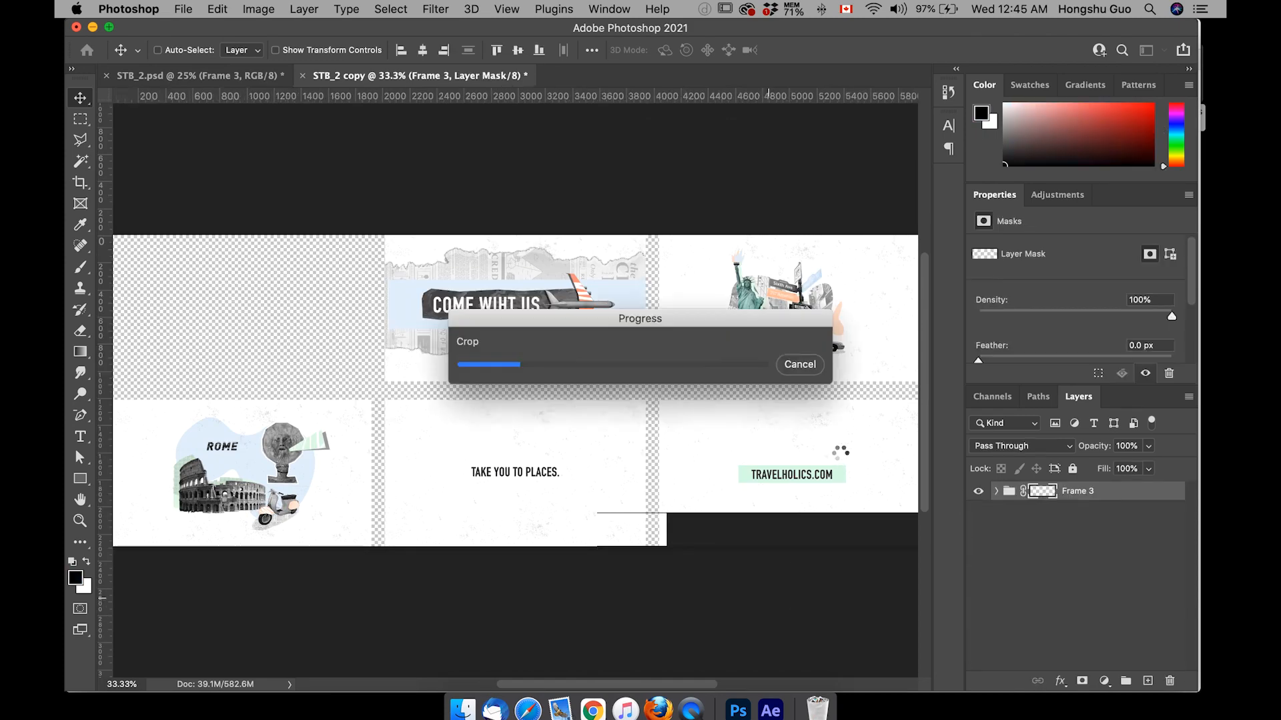
{"action": "left_click", "coordinate": [762, 257]}
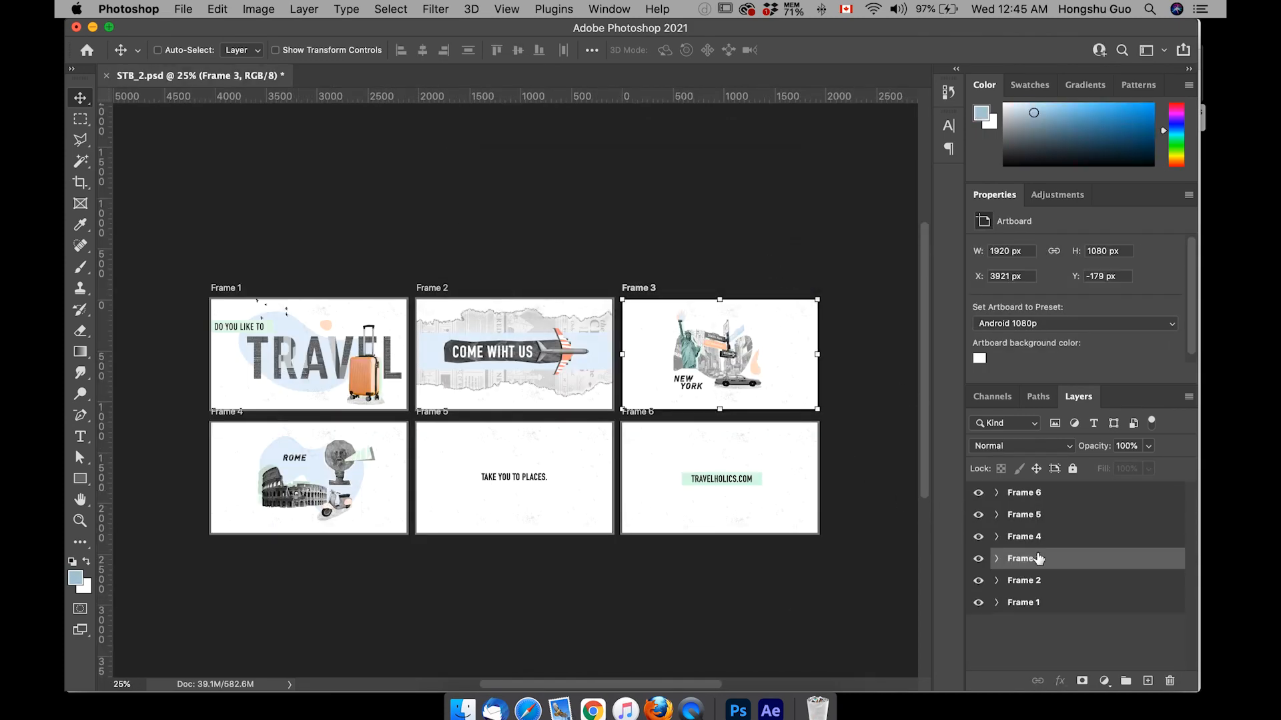
Step: Export the Frame 4 artboard as a PSD into the Separated folder with Artboards to Files
{"action": "left_click", "coordinate": [1026, 538]}
{"action": "left_click", "coordinate": [185, 9]}
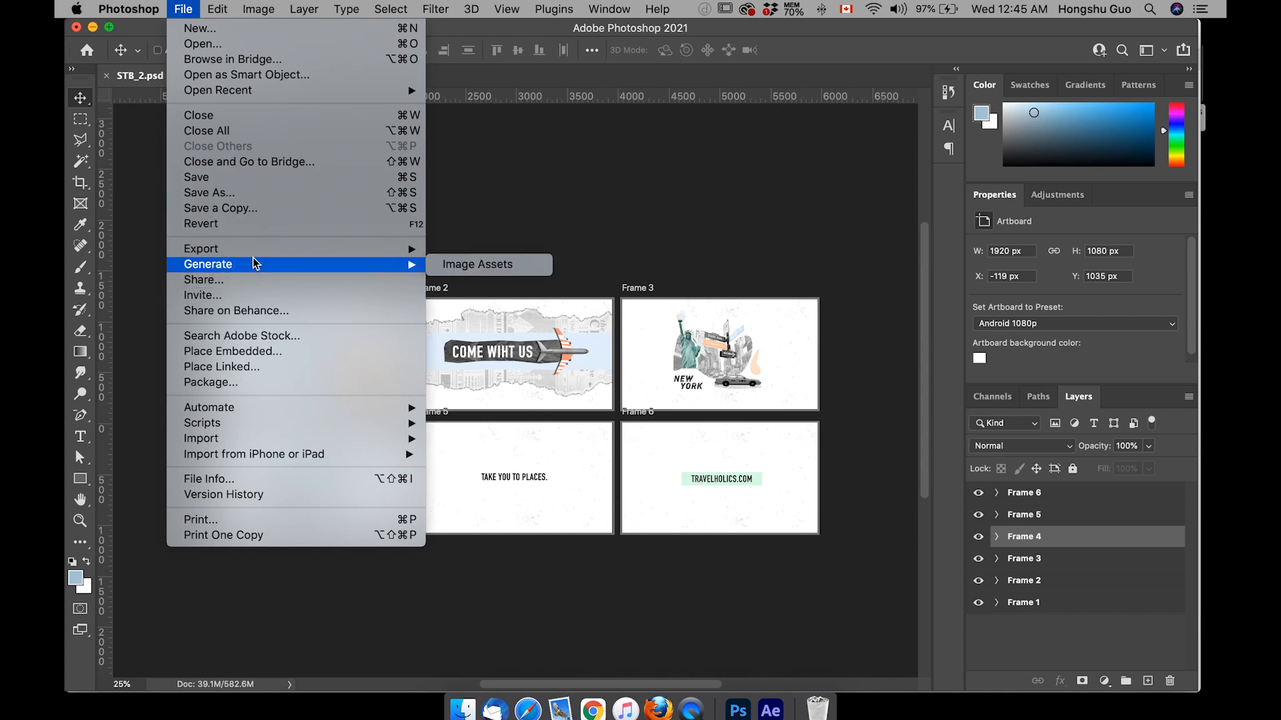
{"action": "mouse_move", "coordinate": [255, 250]}
{"action": "left_click", "coordinate": [499, 341]}
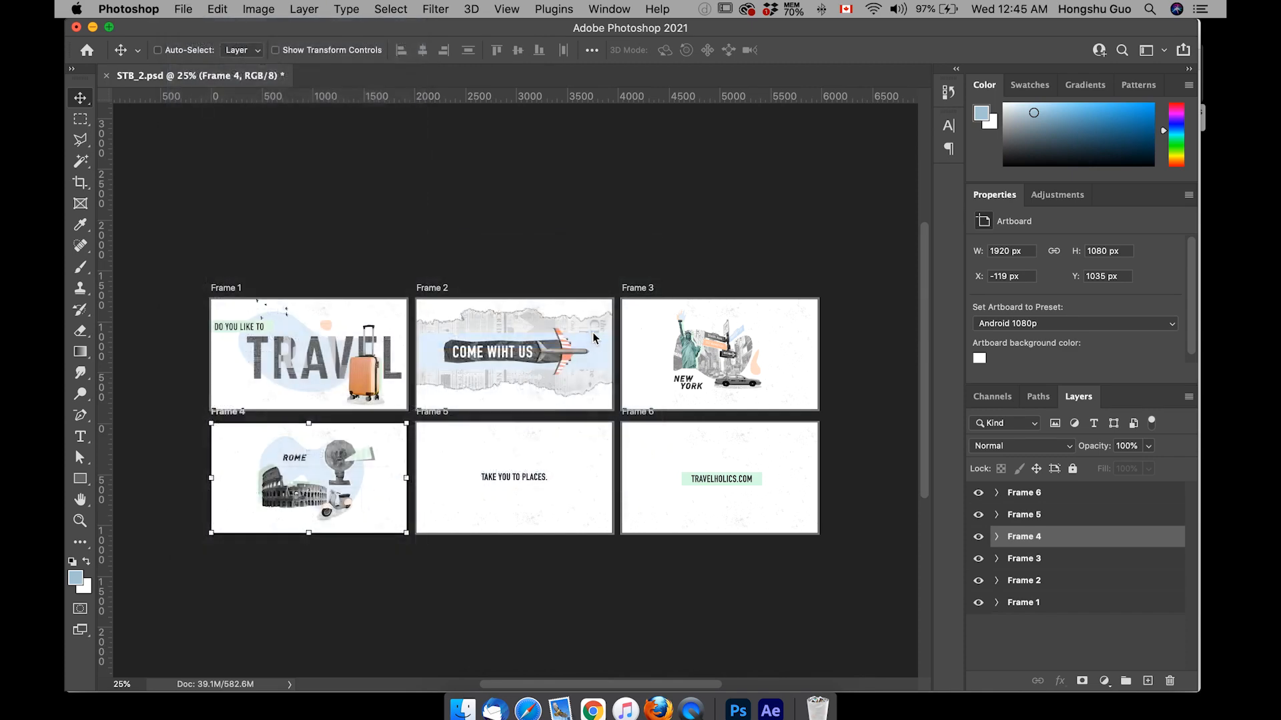
{"action": "left_click", "coordinate": [756, 194]}
{"action": "left_click_drag", "start_coordinate": [811, 204], "coordinate": [856, 202]}
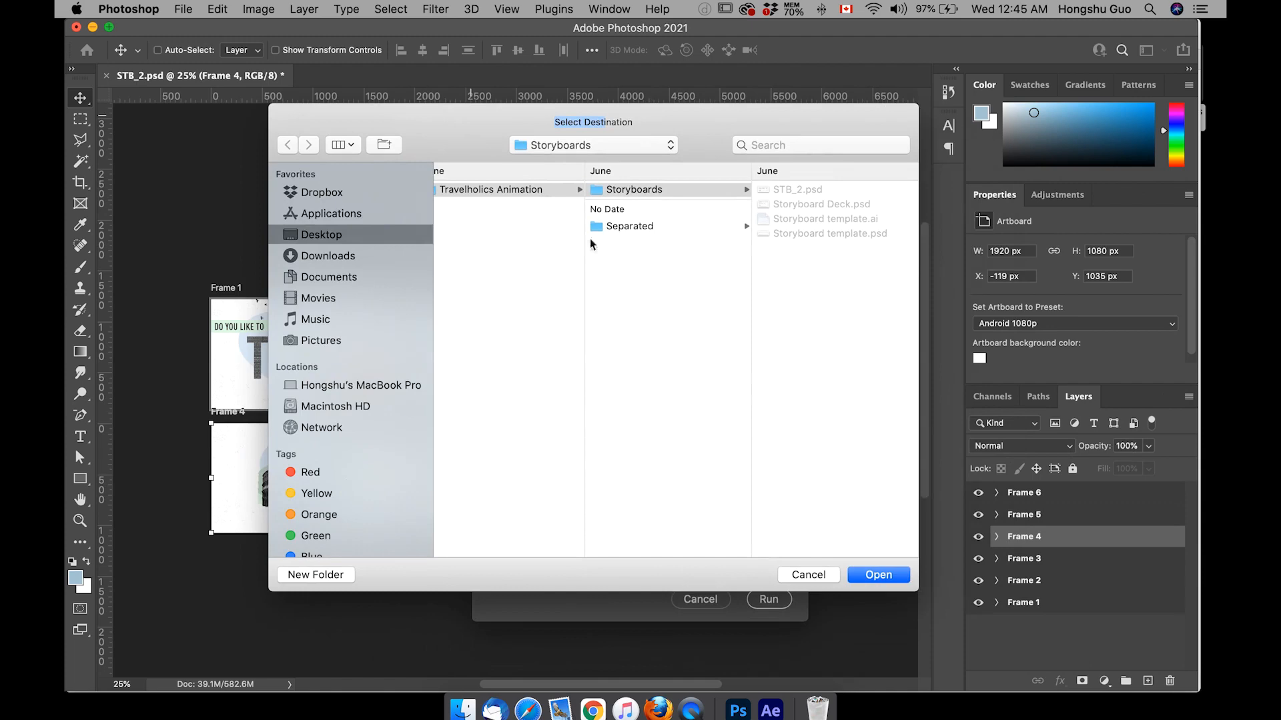
{"action": "left_click", "coordinate": [604, 226]}
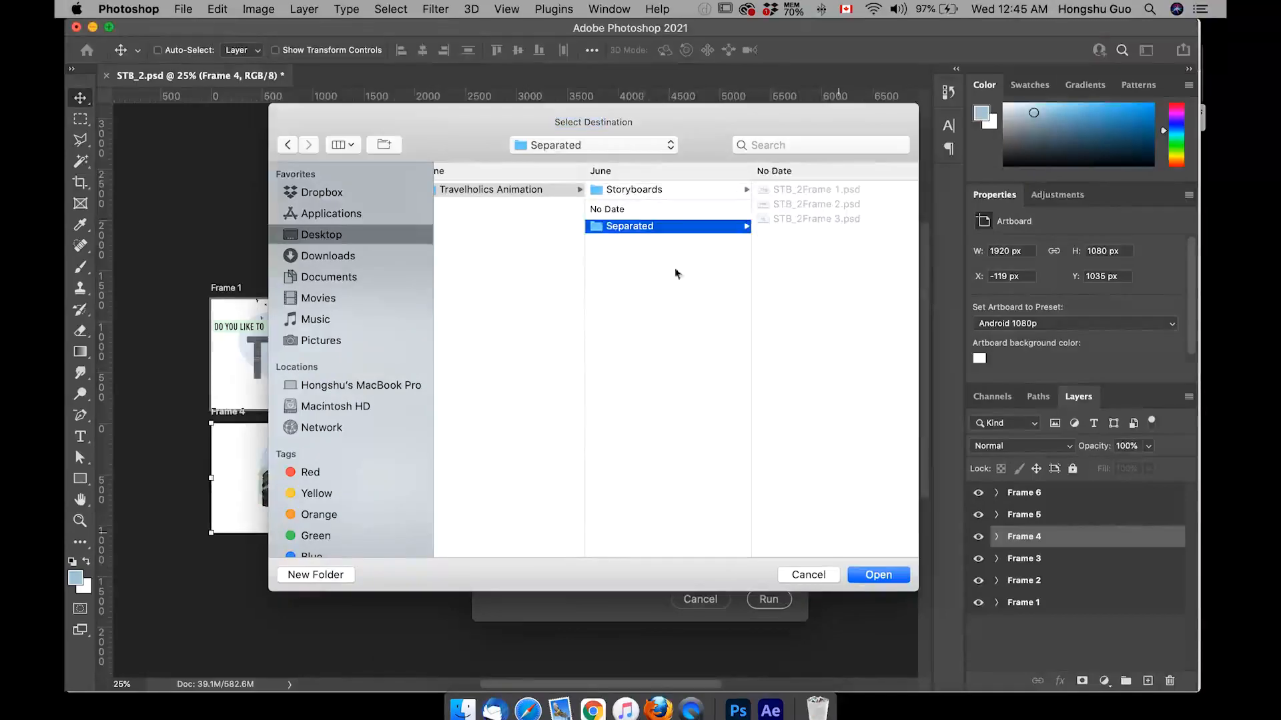
{"action": "left_click", "coordinate": [899, 575]}
{"action": "left_click", "coordinate": [769, 601]}
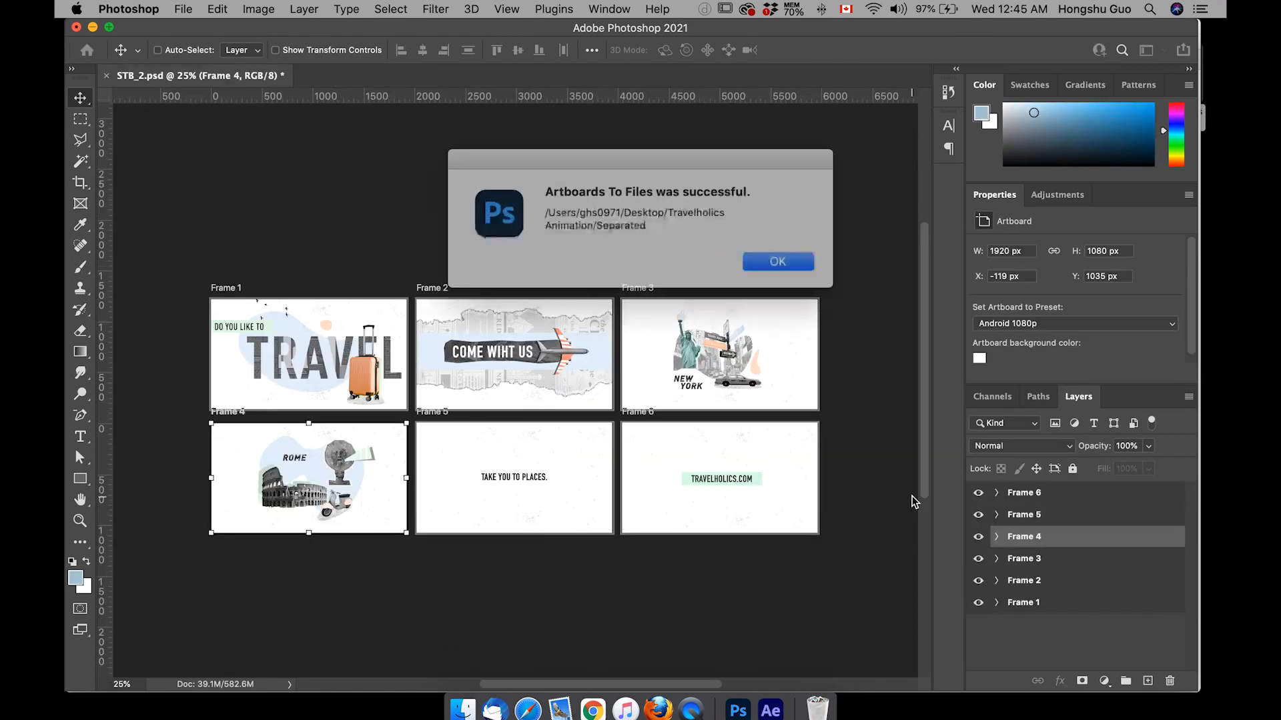
{"action": "left_click", "coordinate": [739, 264]}
Step: Export the Frame 5 artboard as a PSD into the Separated folder with Artboards to Files
{"action": "left_click", "coordinate": [1021, 517]}
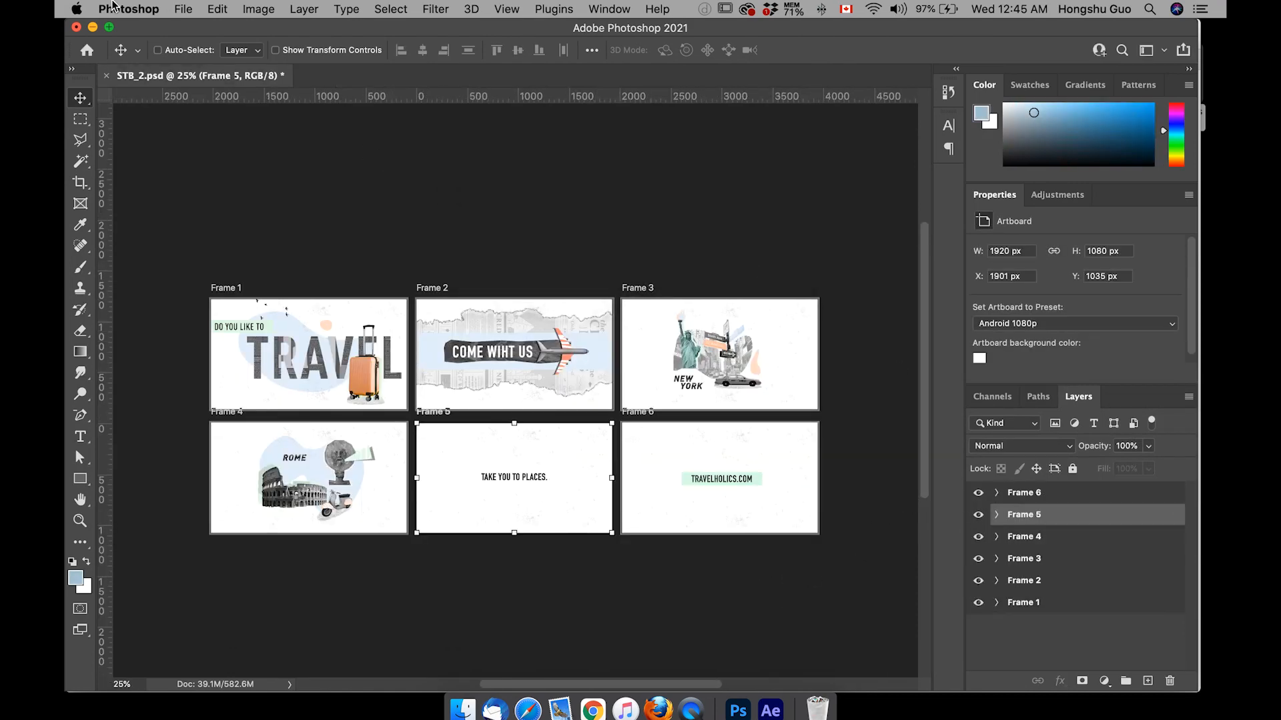
{"action": "left_click", "coordinate": [182, 10]}
{"action": "mouse_move", "coordinate": [334, 250]}
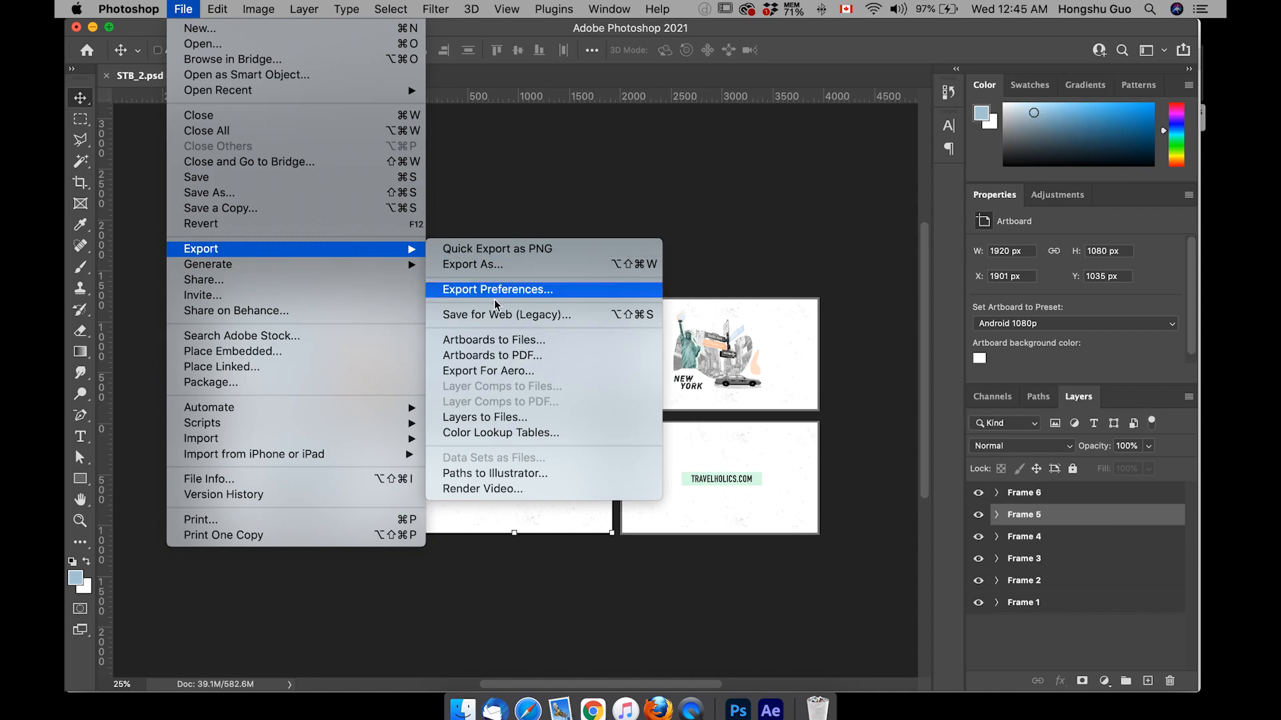
{"action": "left_click", "coordinate": [493, 340]}
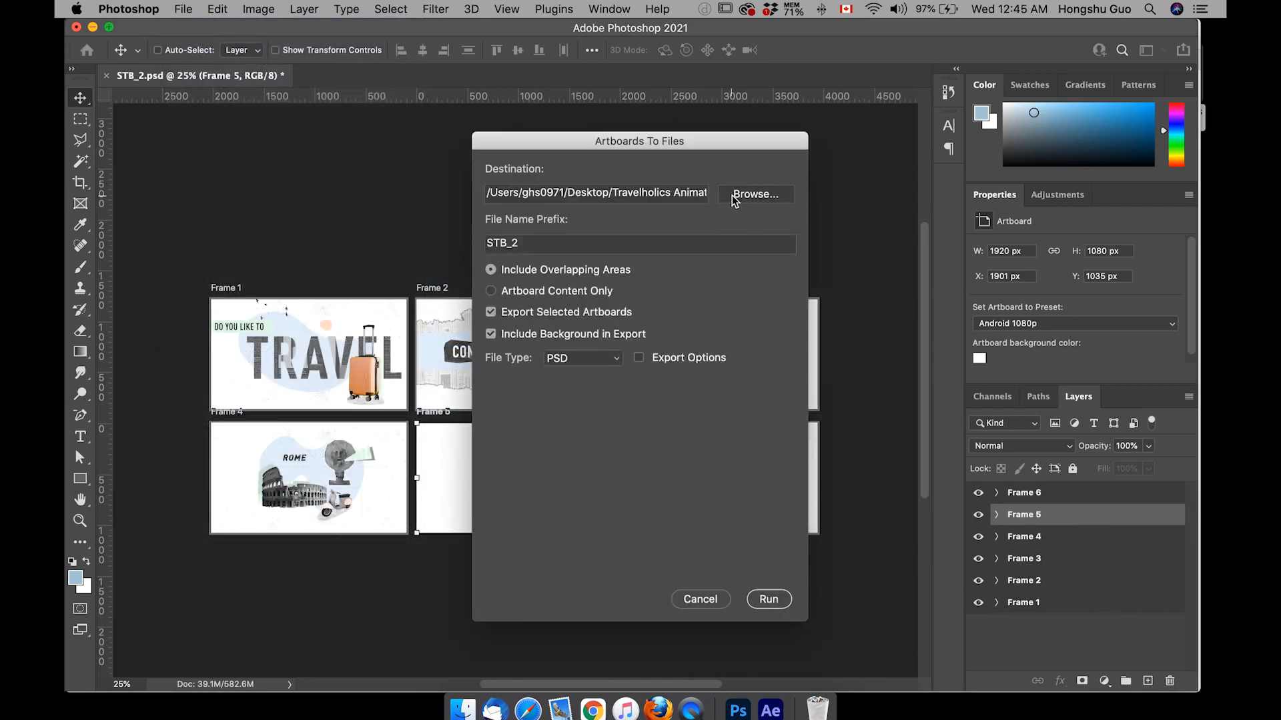
{"action": "left_click", "coordinate": [734, 197]}
{"action": "left_click", "coordinate": [913, 309]}
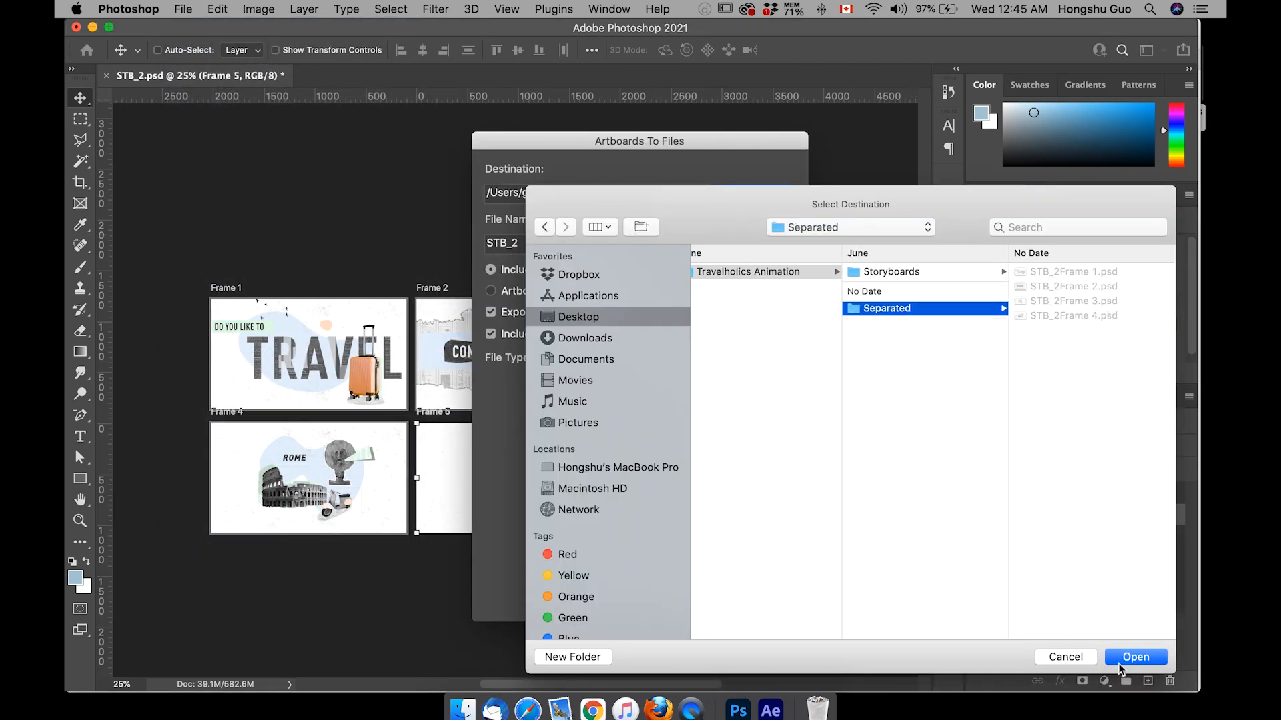
{"action": "left_click", "coordinate": [1124, 659]}
{"action": "left_click", "coordinate": [770, 599]}
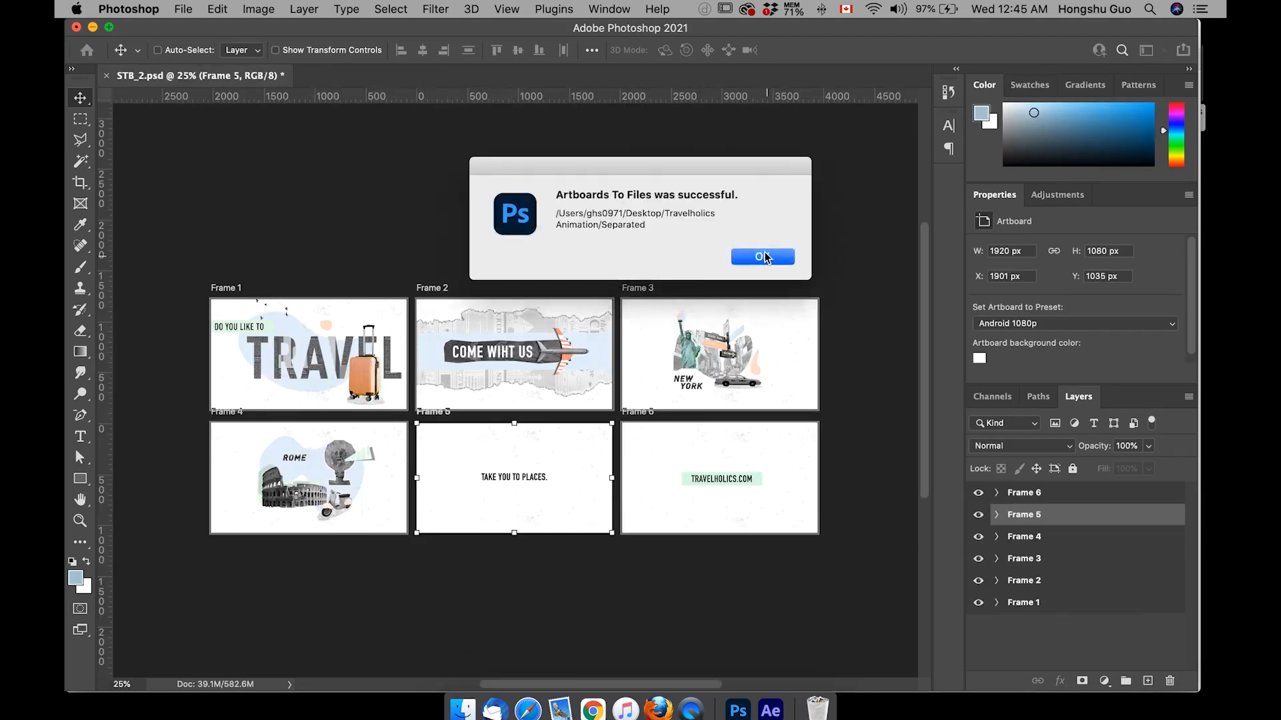
{"action": "left_click", "coordinate": [764, 257]}
Step: Export the Frame 6 artboard as a PSD into the Separated folder with Artboards to Files
{"action": "left_click", "coordinate": [1038, 493]}
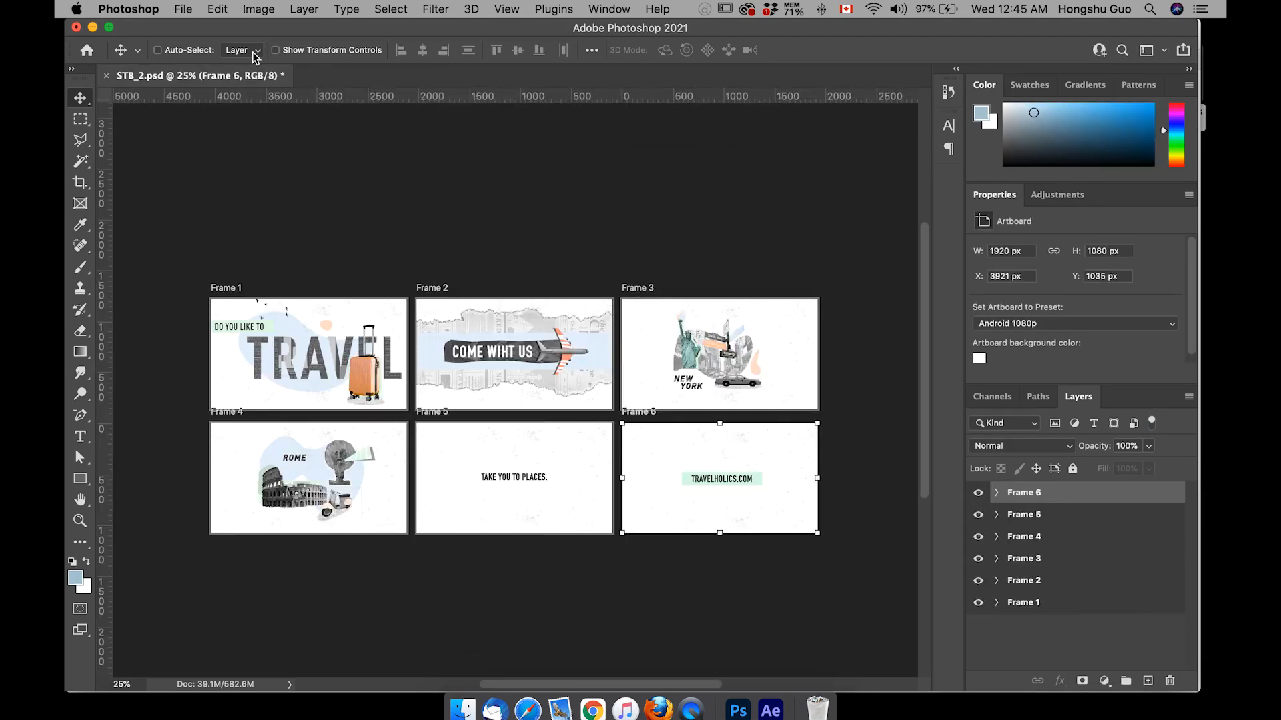
{"action": "left_click", "coordinate": [184, 9]}
{"action": "mouse_move", "coordinate": [221, 248]}
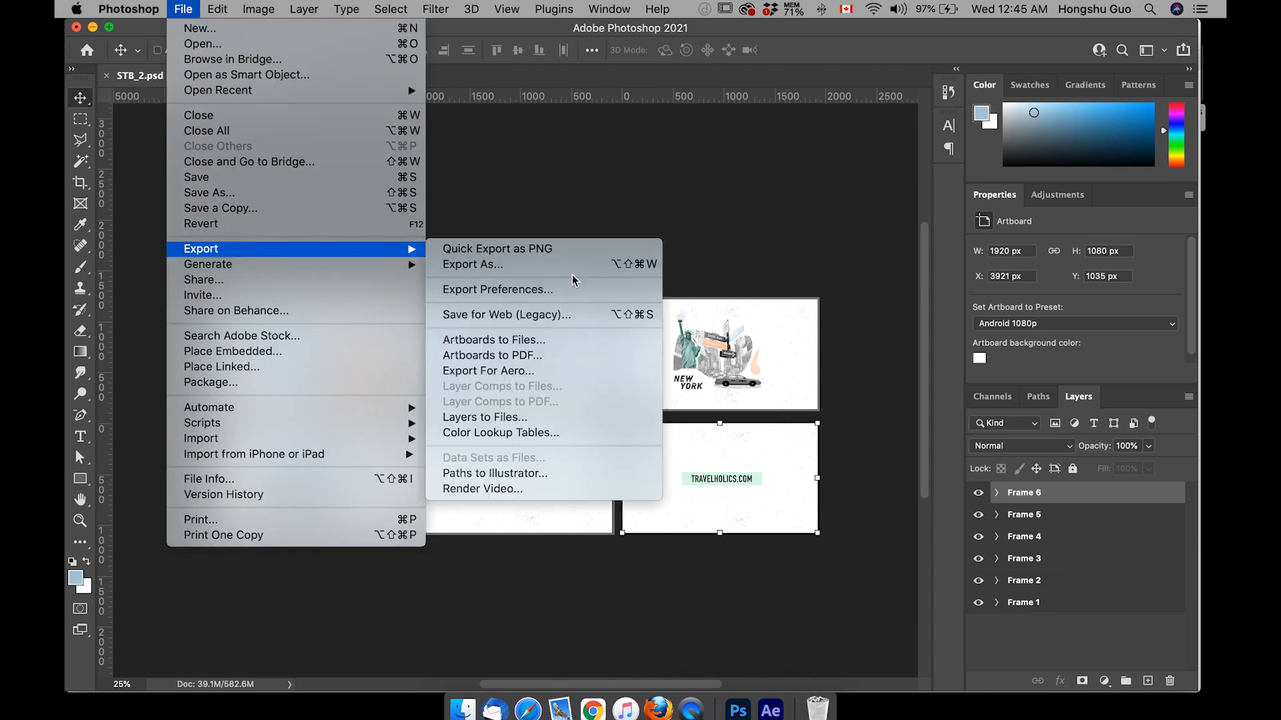
{"action": "left_click", "coordinate": [585, 339]}
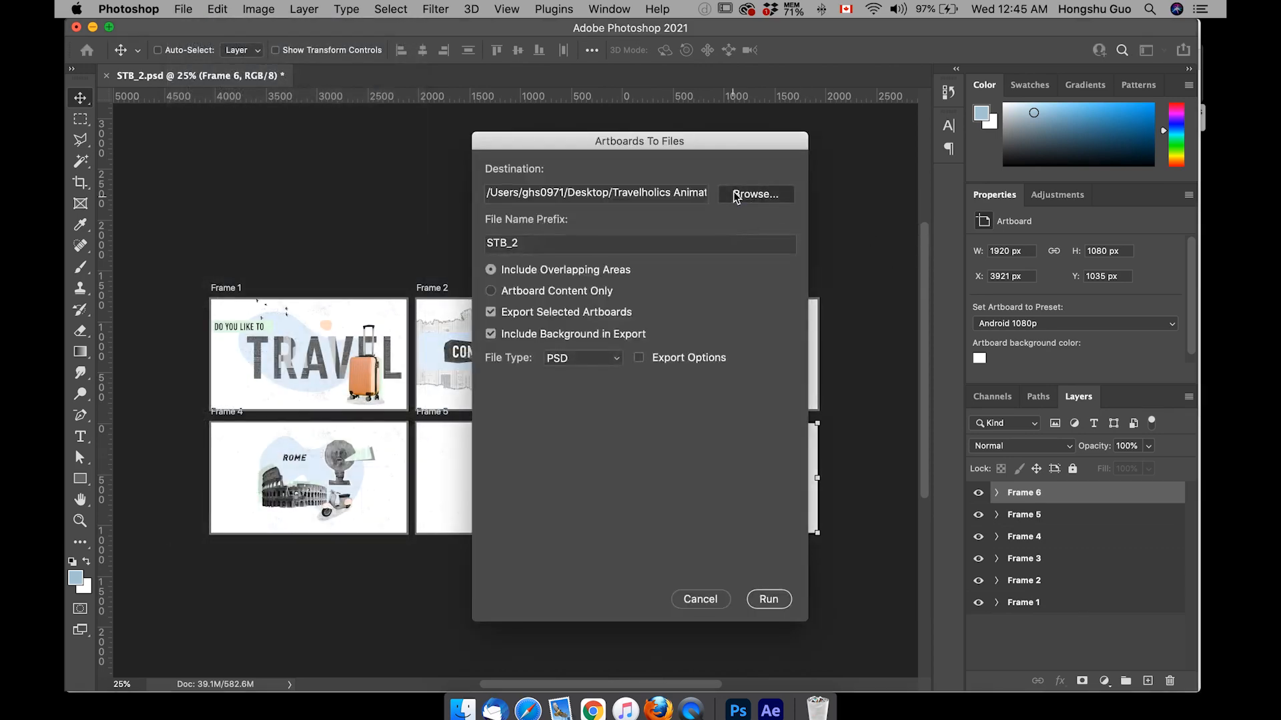
{"action": "left_click", "coordinate": [736, 195]}
{"action": "left_click", "coordinate": [891, 311]}
{"action": "left_click", "coordinate": [1132, 656]}
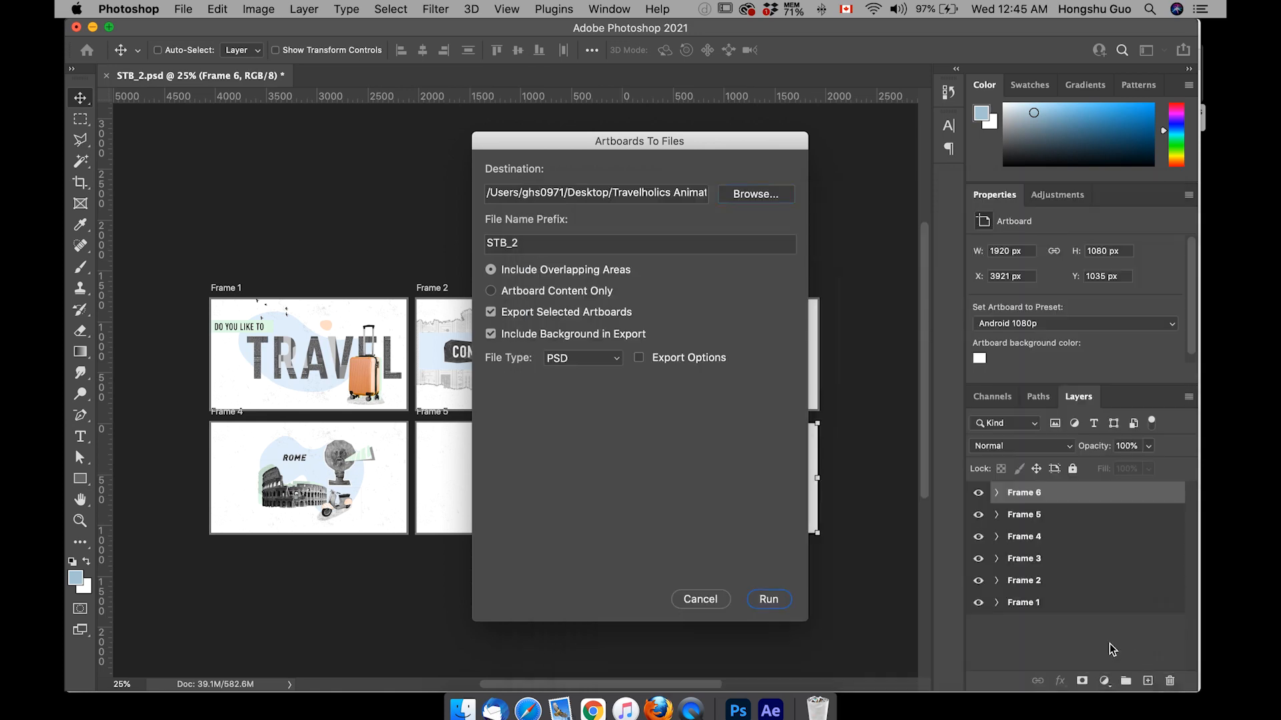
{"action": "left_click", "coordinate": [769, 599]}
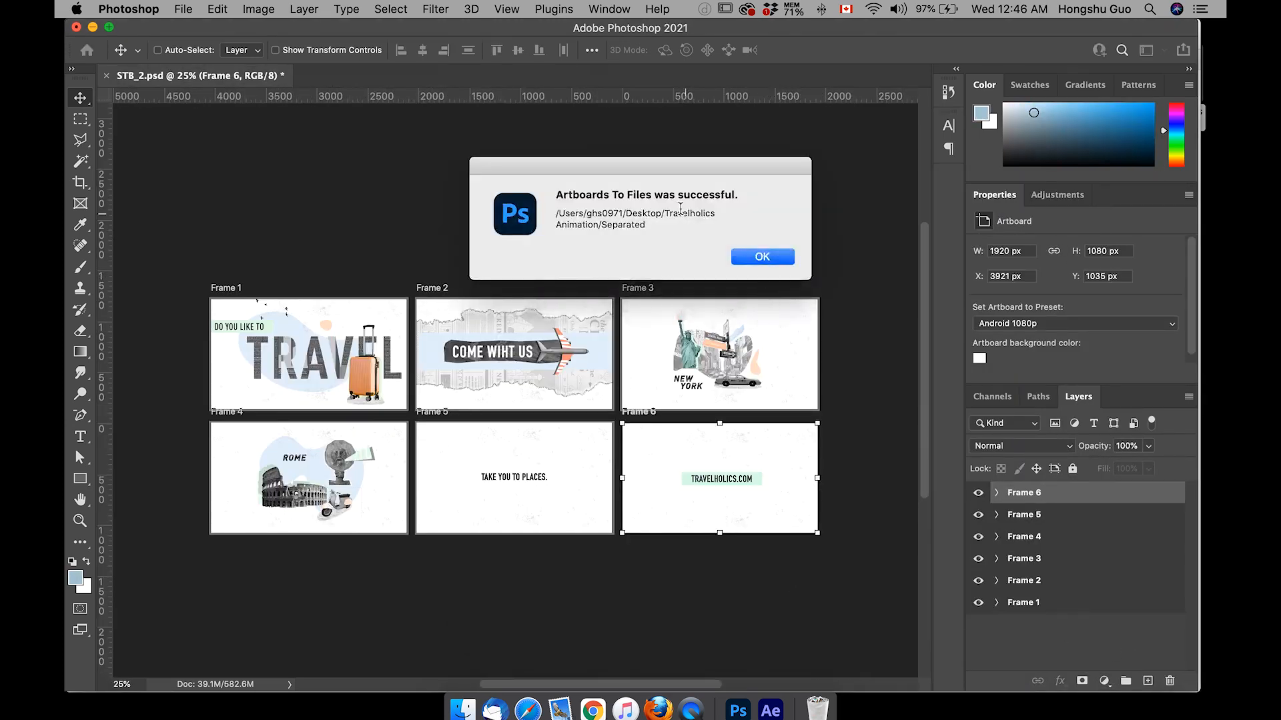
{"action": "left_click", "coordinate": [760, 257]}
Step: Save and close STB_2.psd, and switch to Finder with the Separated folder selected
{"action": "left_click", "coordinate": [107, 76]}
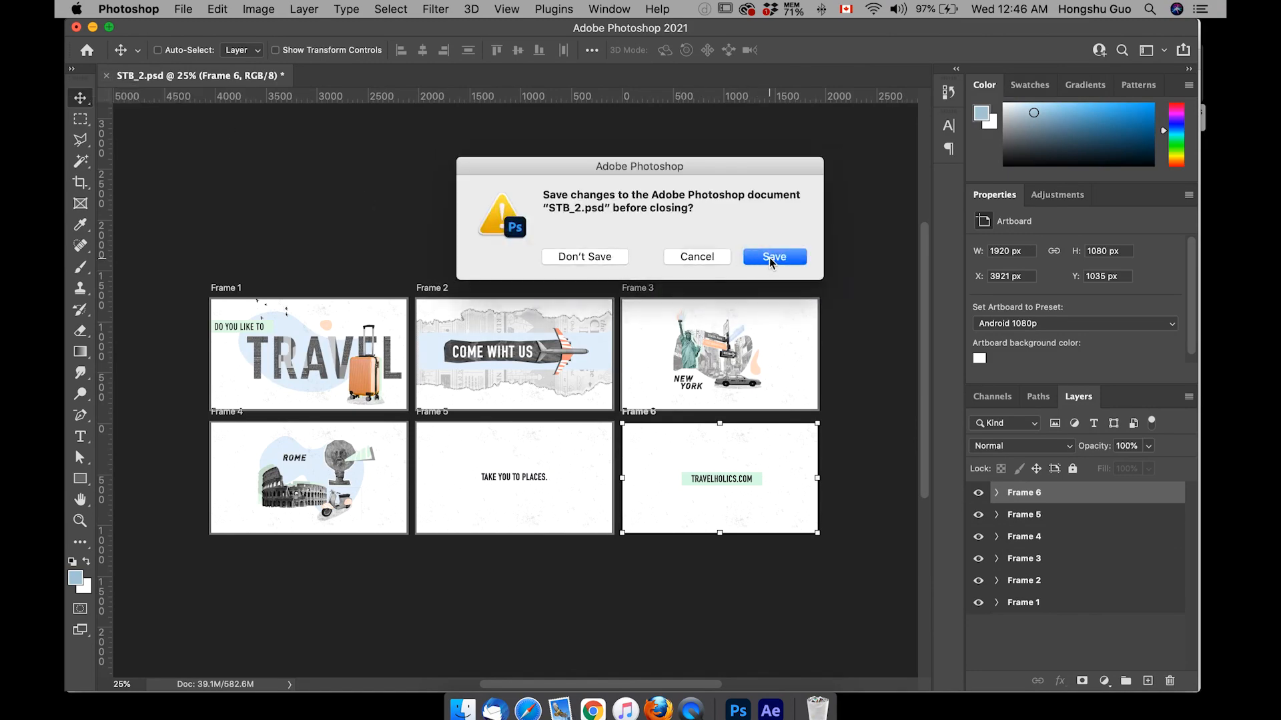
{"action": "left_click", "coordinate": [769, 257]}
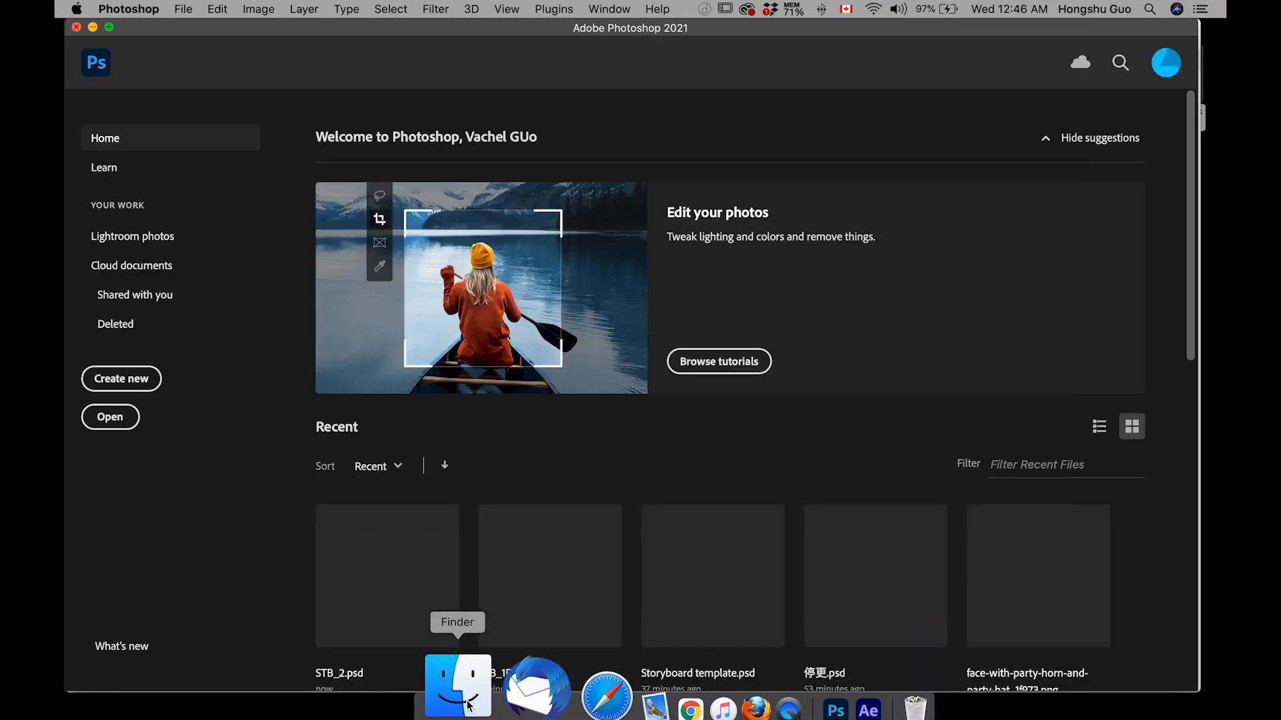
{"action": "left_click", "coordinate": [462, 708]}
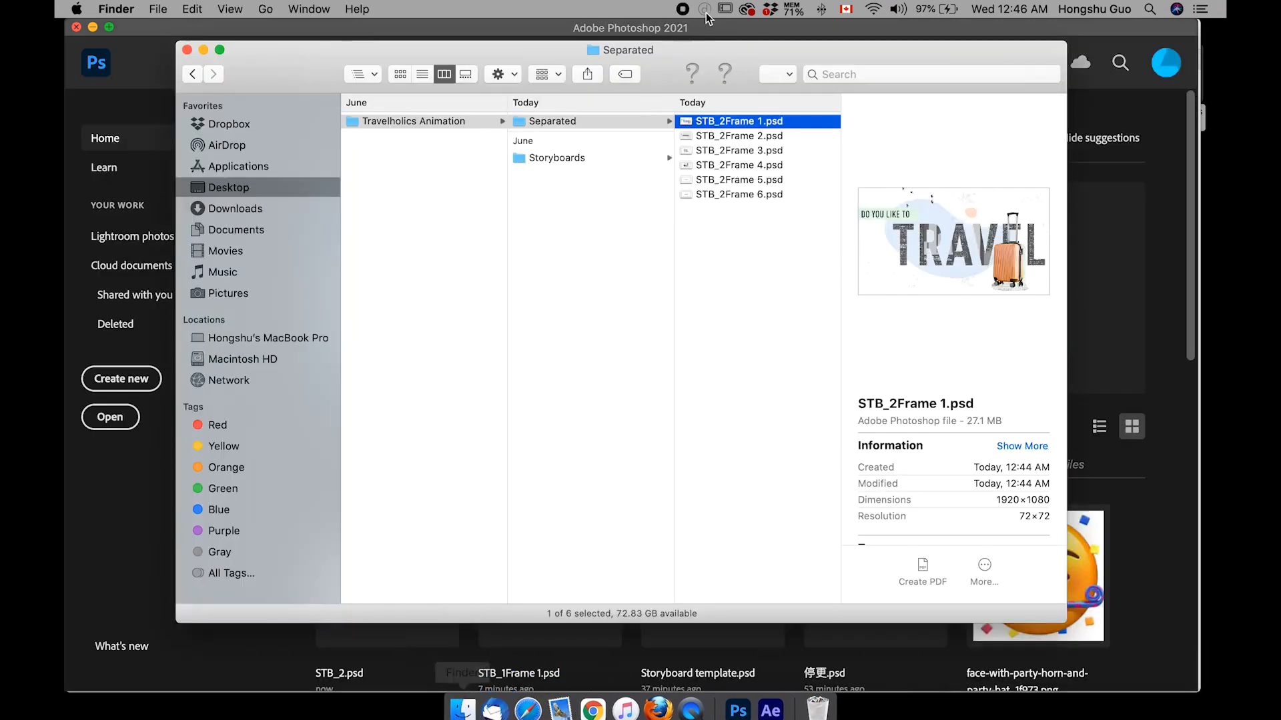
{"action": "left_click_drag", "start_coordinate": [690, 50], "coordinate": [655, 34]}
{"action": "left_click", "coordinate": [567, 112]}
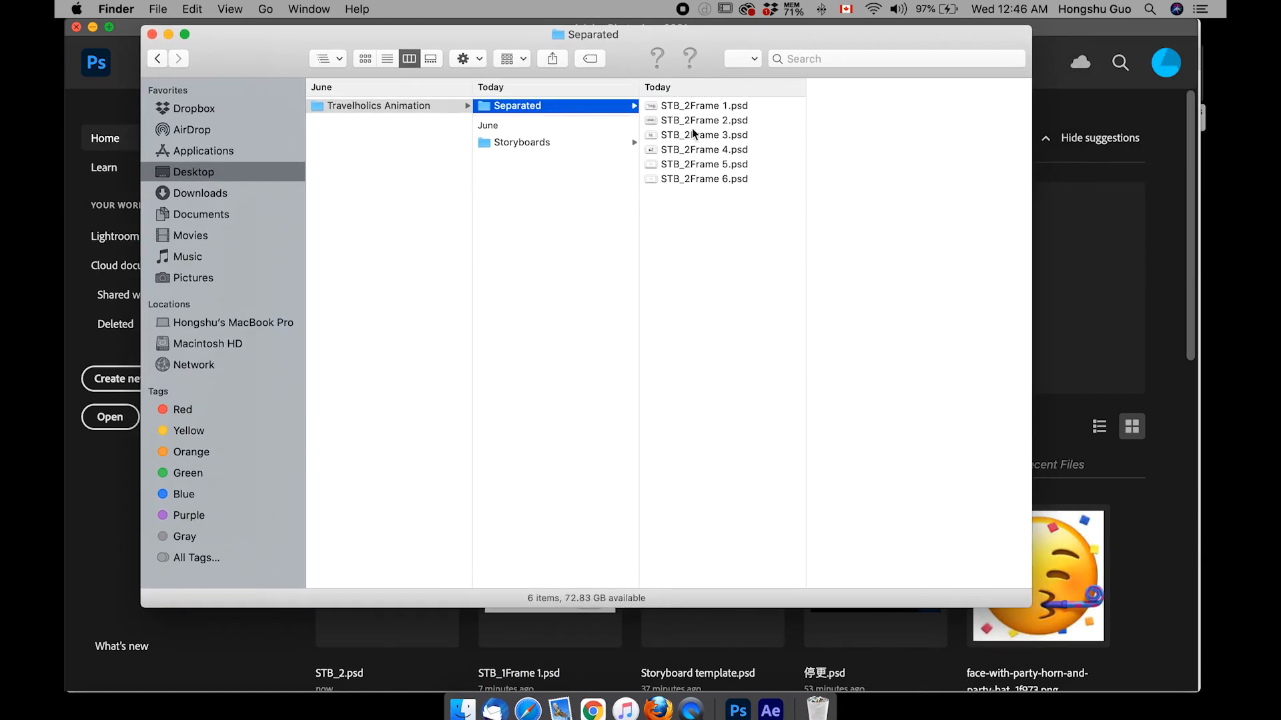
Step: Preview the exported storyboard files from STB_2Frame 1.psd through STB_2Frame 6.psd in the Separated folder
{"action": "left_click", "coordinate": [693, 106]}
{"action": "key", "text": "space"}
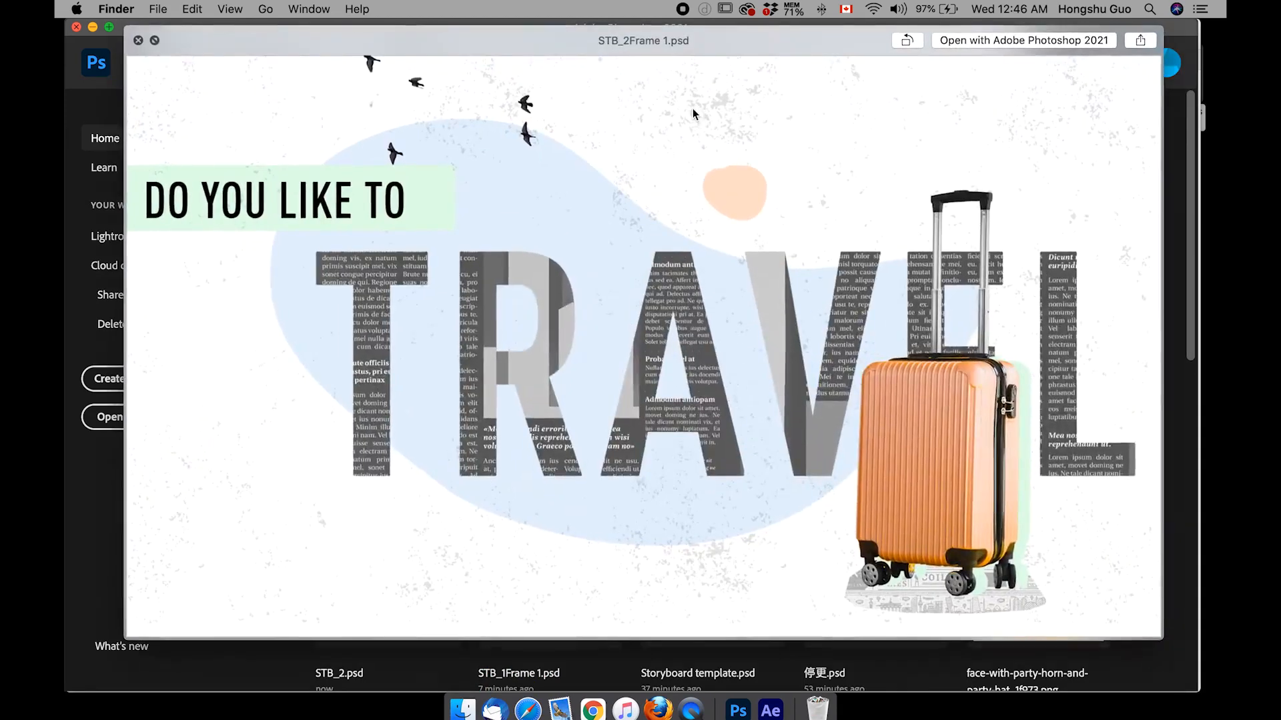
{"action": "key", "text": "Down"}
{"action": "key", "text": "space"}
{"action": "key", "text": "Down"}
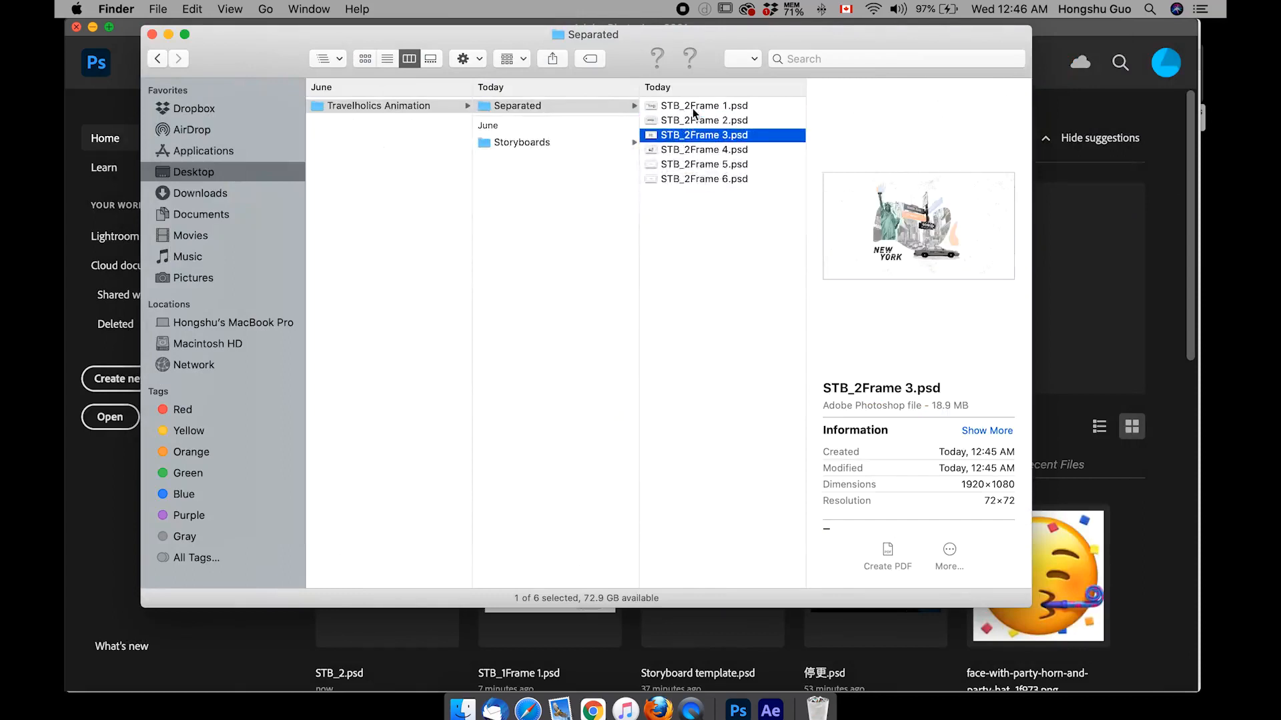
{"action": "key", "text": "Down"}
{"action": "key", "text": "Down"}
{"action": "key", "text": "Down"}
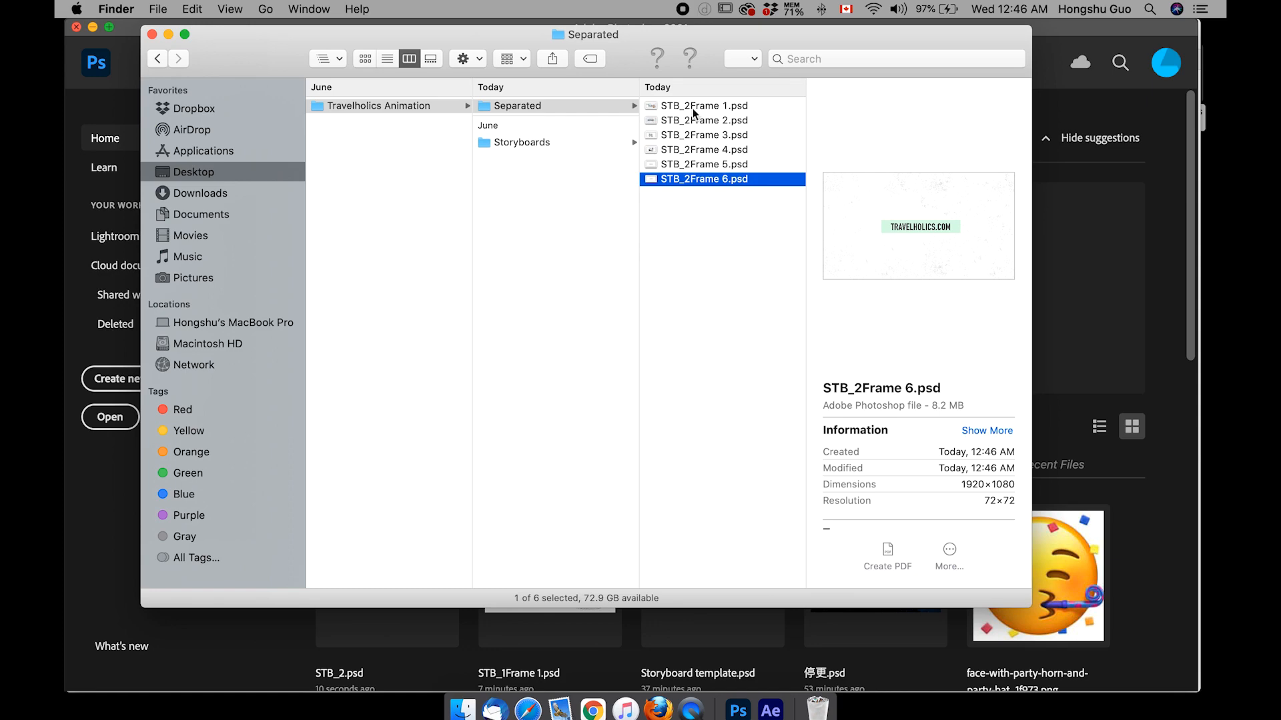
Step: Open STB_2Frame 1.psd in Photoshop and check what Layer 2 contains by hiding and showing it
{"action": "left_click", "coordinate": [716, 107]}
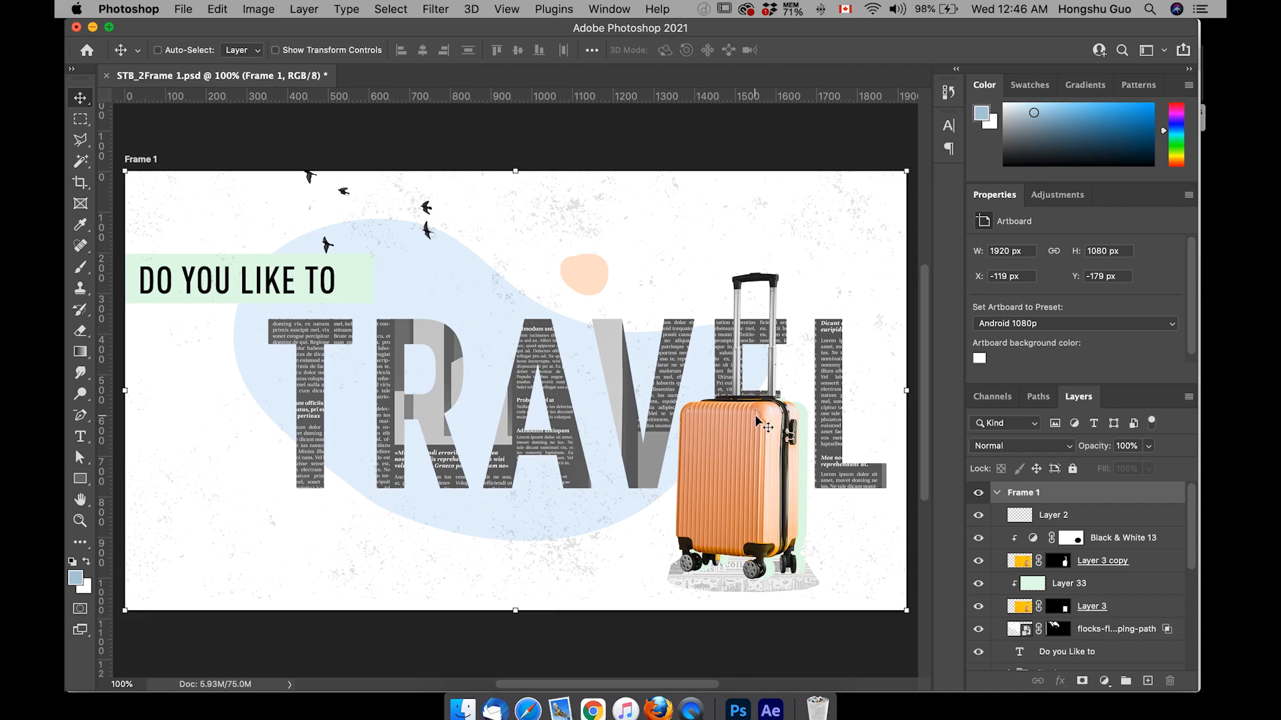
{"action": "left_click", "coordinate": [979, 518]}
{"action": "left_click", "coordinate": [978, 519]}
{"action": "left_click", "coordinate": [995, 523]}
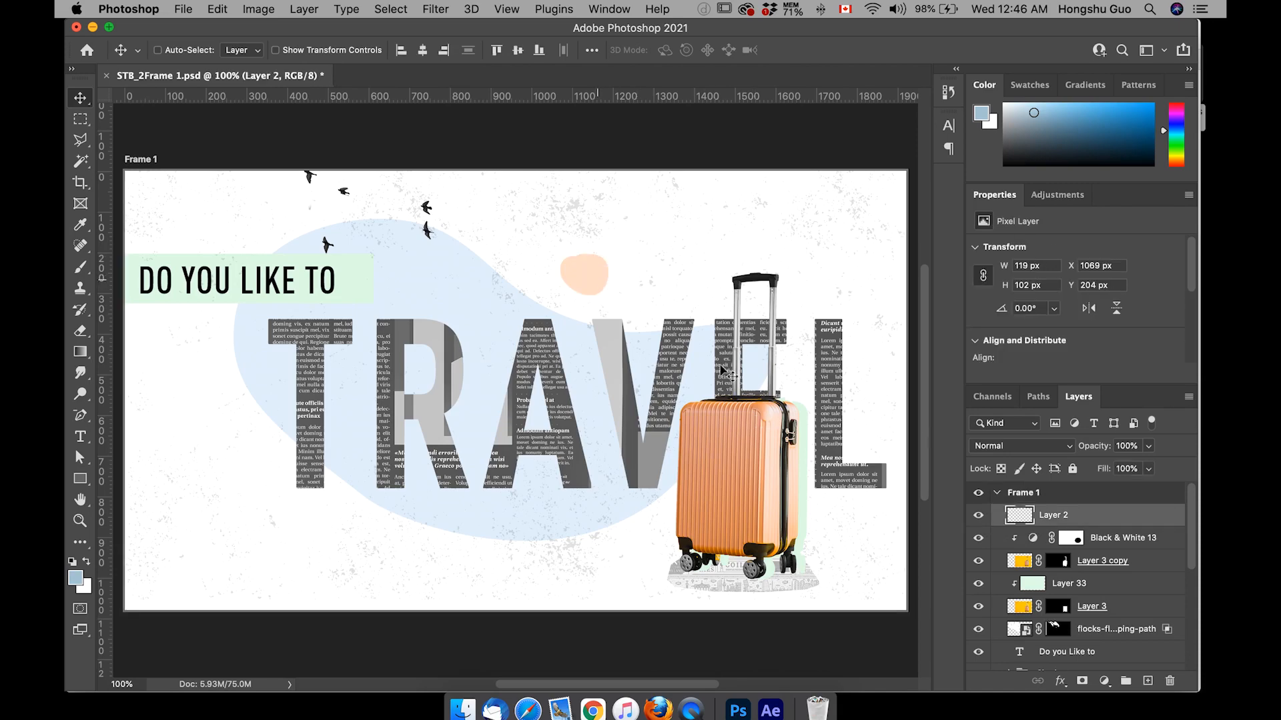
Step: Hide and show Black & White 13, Layer 3 copy and Layer 33 in turn, and inspect Layer 3 copy's mask
{"action": "left_click", "coordinate": [978, 537]}
{"action": "left_click", "coordinate": [979, 539]}
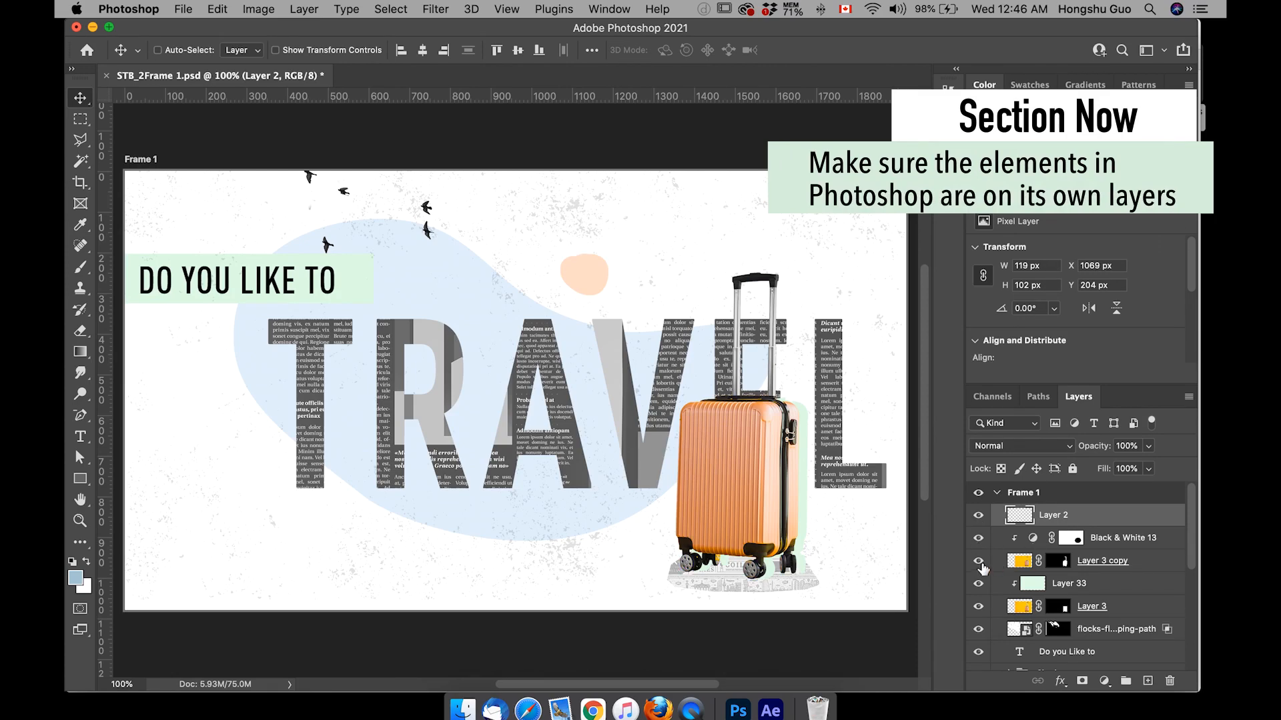
{"action": "left_click", "coordinate": [979, 562]}
{"action": "left_click", "coordinate": [979, 562]}
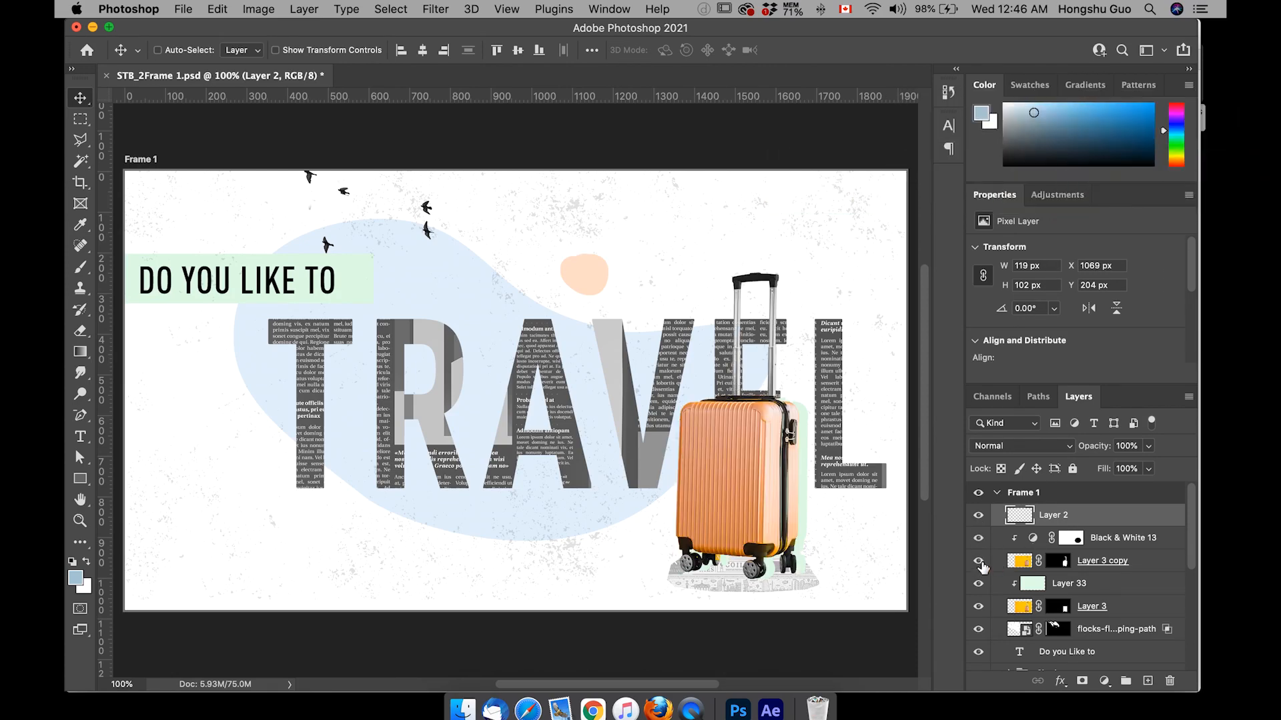
{"action": "left_click", "coordinate": [979, 585]}
{"action": "left_click", "coordinate": [979, 585]}
{"action": "left_click", "coordinate": [1063, 565]}
{"action": "left_click", "coordinate": [978, 560]}
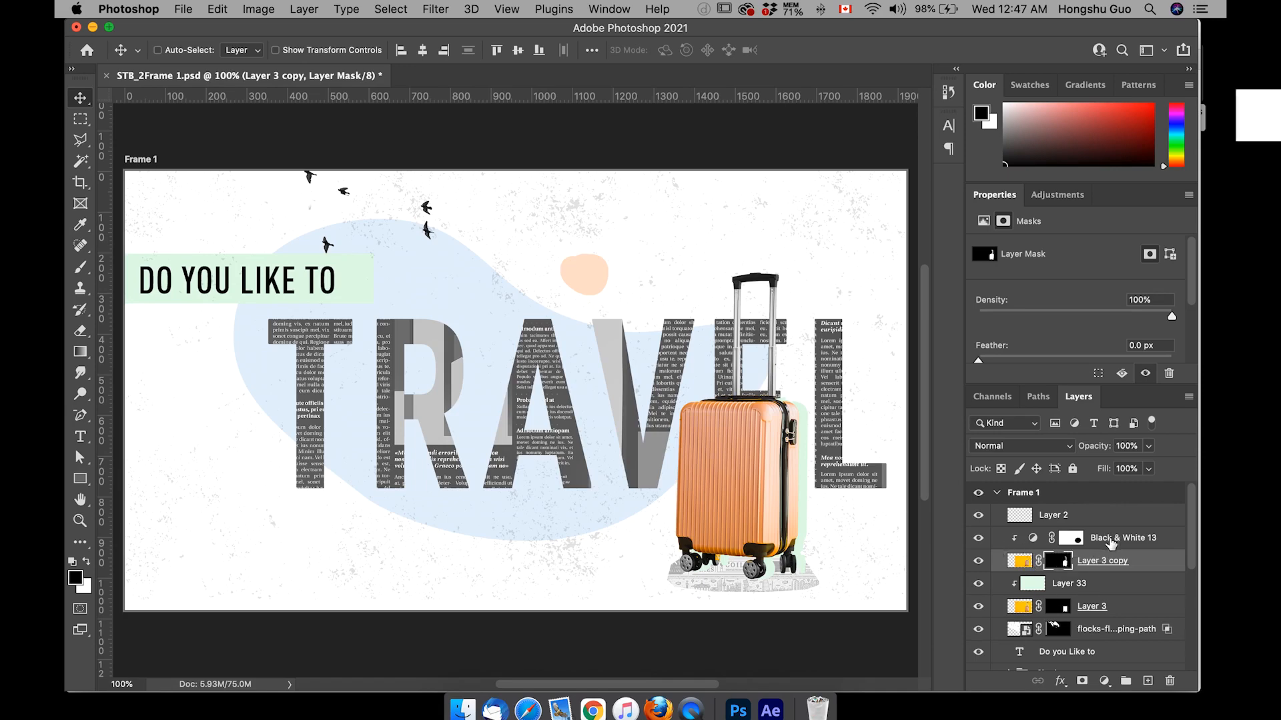
Step: Convert the Layer 3 copy suitcase and its Black & White 13 adjustment layer into one smart object
{"action": "left_click", "coordinate": [1020, 561]}
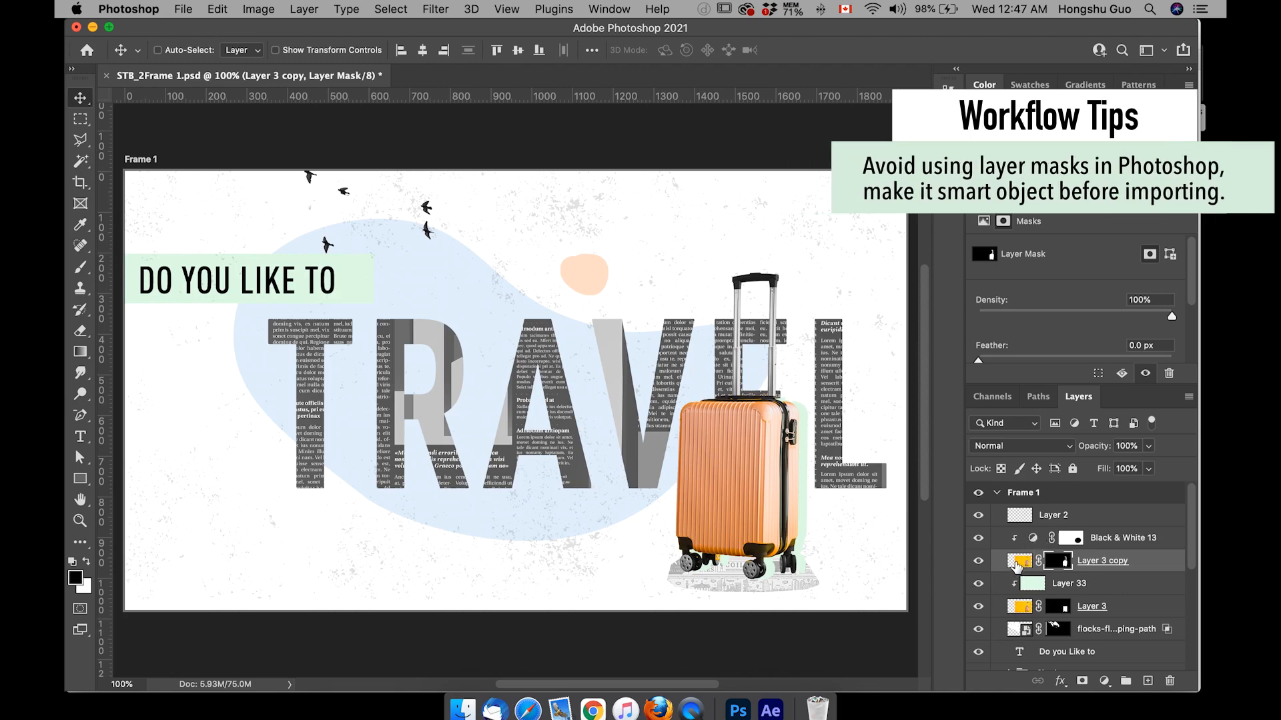
{"action": "left_click", "coordinate": [1105, 545], "text": "shift"}
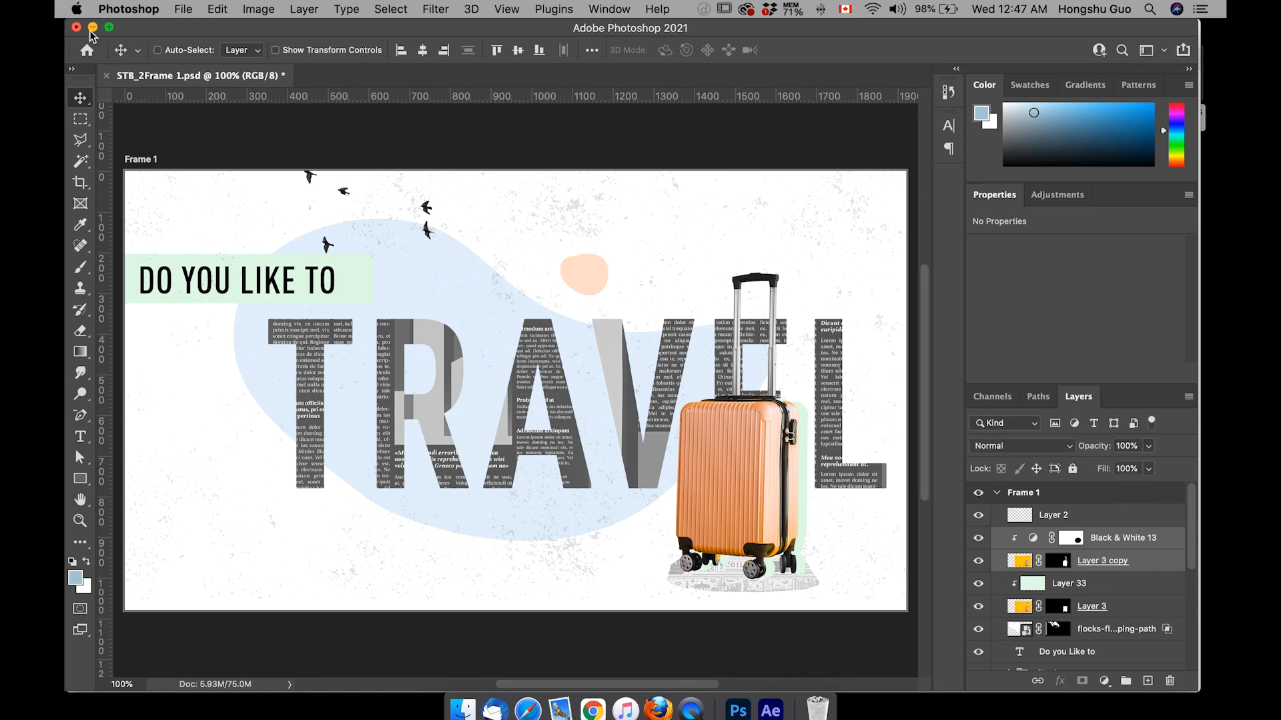
{"action": "left_click", "coordinate": [303, 9]}
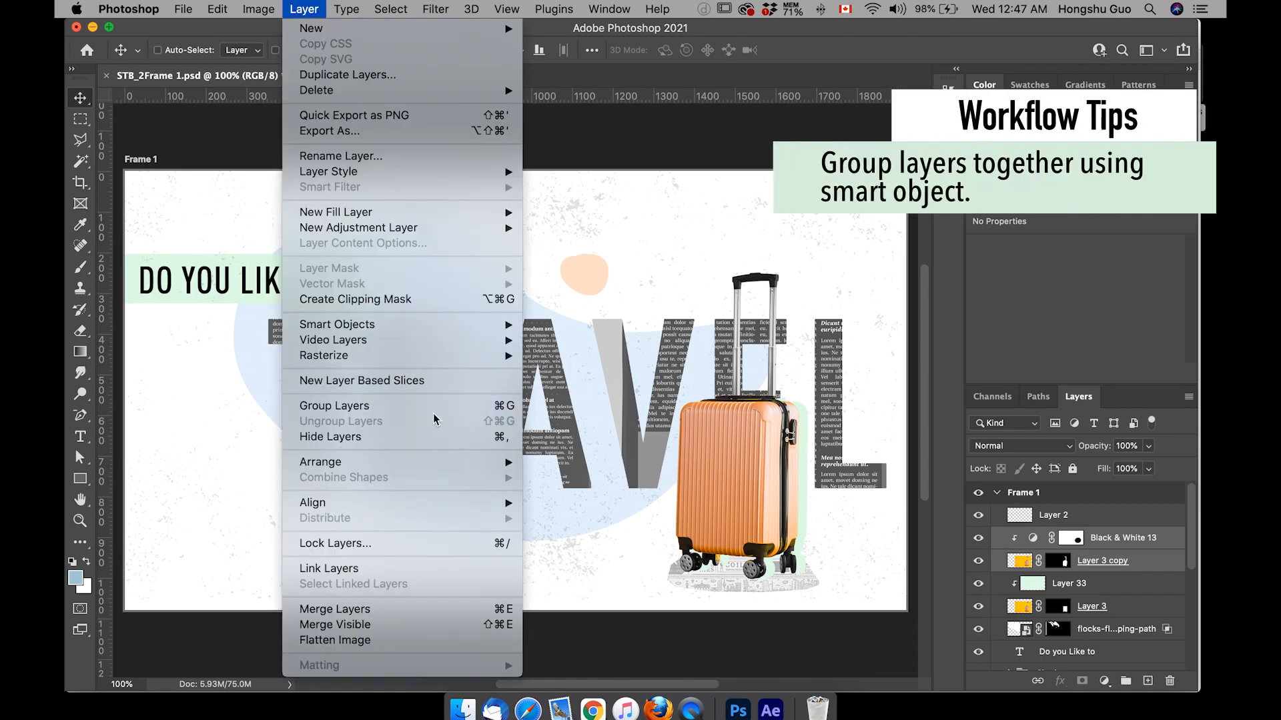
{"action": "mouse_move", "coordinate": [356, 325]}
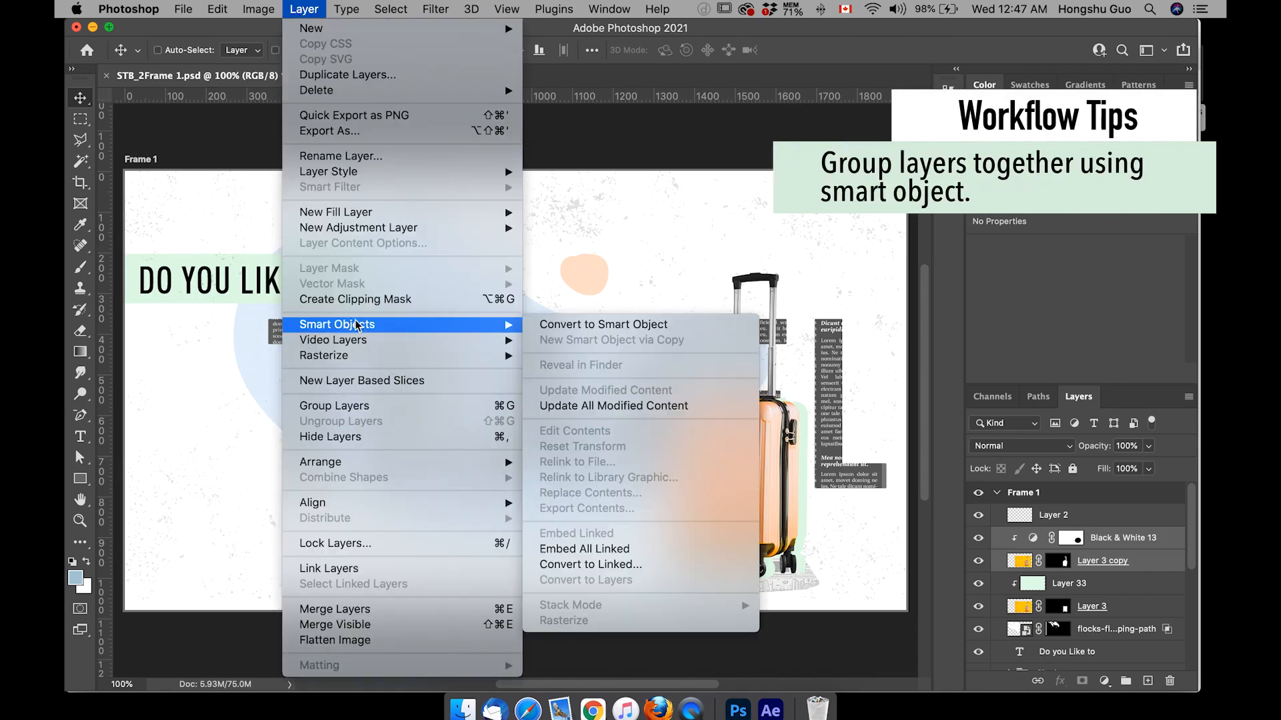
{"action": "left_click", "coordinate": [614, 326]}
Step: Hide and show the suitcase smart object to check it, and undo the smart object conversion
{"action": "left_click", "coordinate": [977, 542]}
{"action": "left_click", "coordinate": [979, 542]}
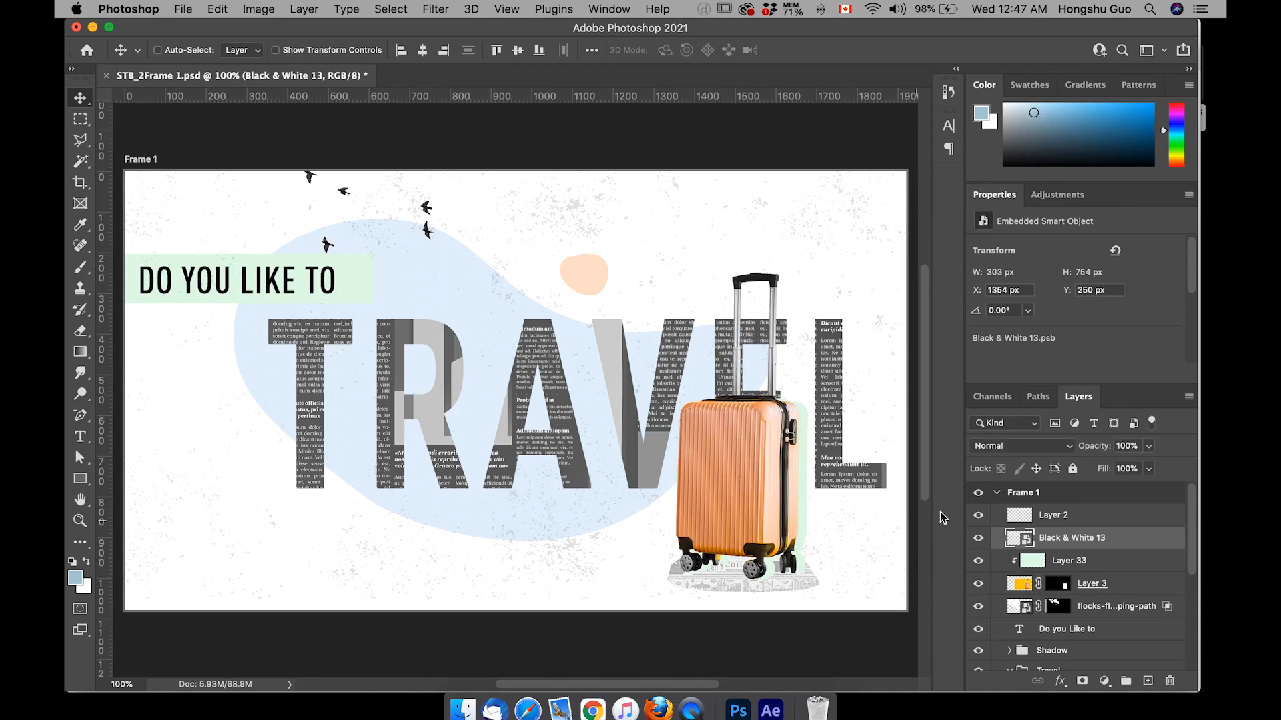
{"action": "left_click", "coordinate": [979, 539]}
{"action": "left_click", "coordinate": [978, 539]}
{"action": "left_click", "coordinate": [979, 539]}
{"action": "left_click", "coordinate": [978, 539]}
{"action": "key", "text": "ctrl+z"}
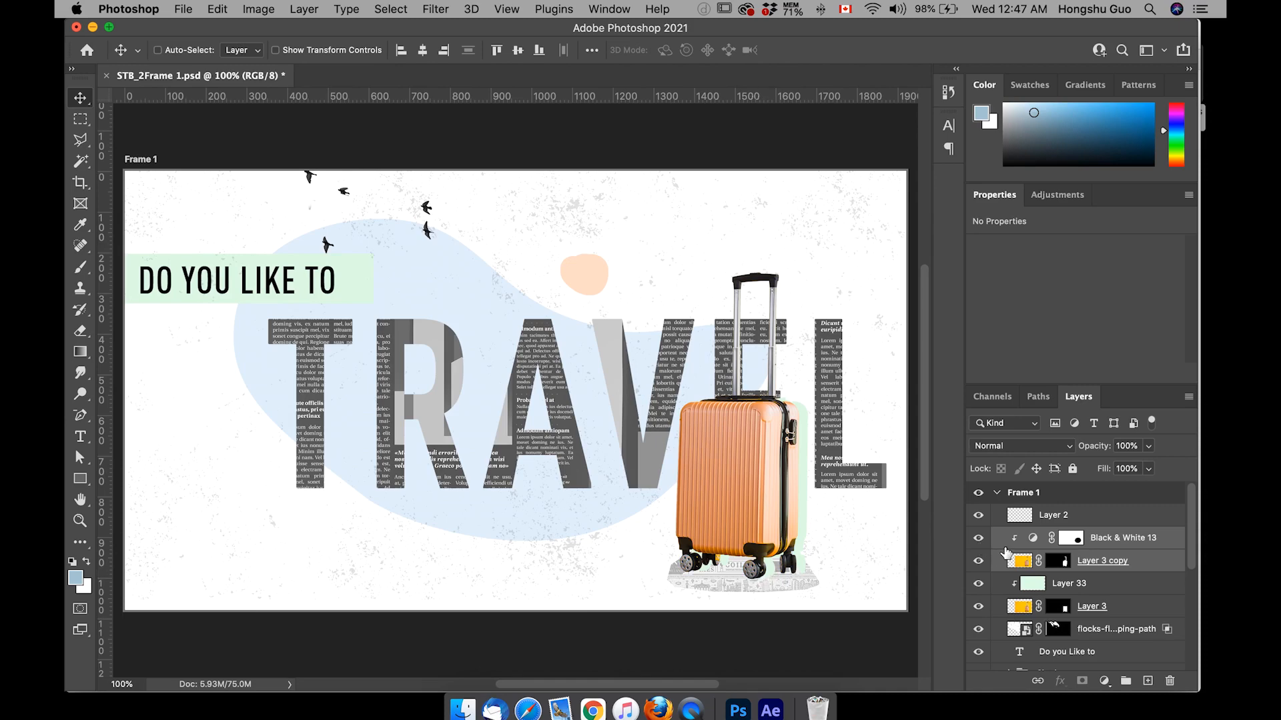
Step: Hide and show the Layer 3 copy suitcase and inspect its layer mask
{"action": "left_click", "coordinate": [979, 561]}
{"action": "left_click", "coordinate": [978, 562]}
{"action": "left_click", "coordinate": [1058, 564]}
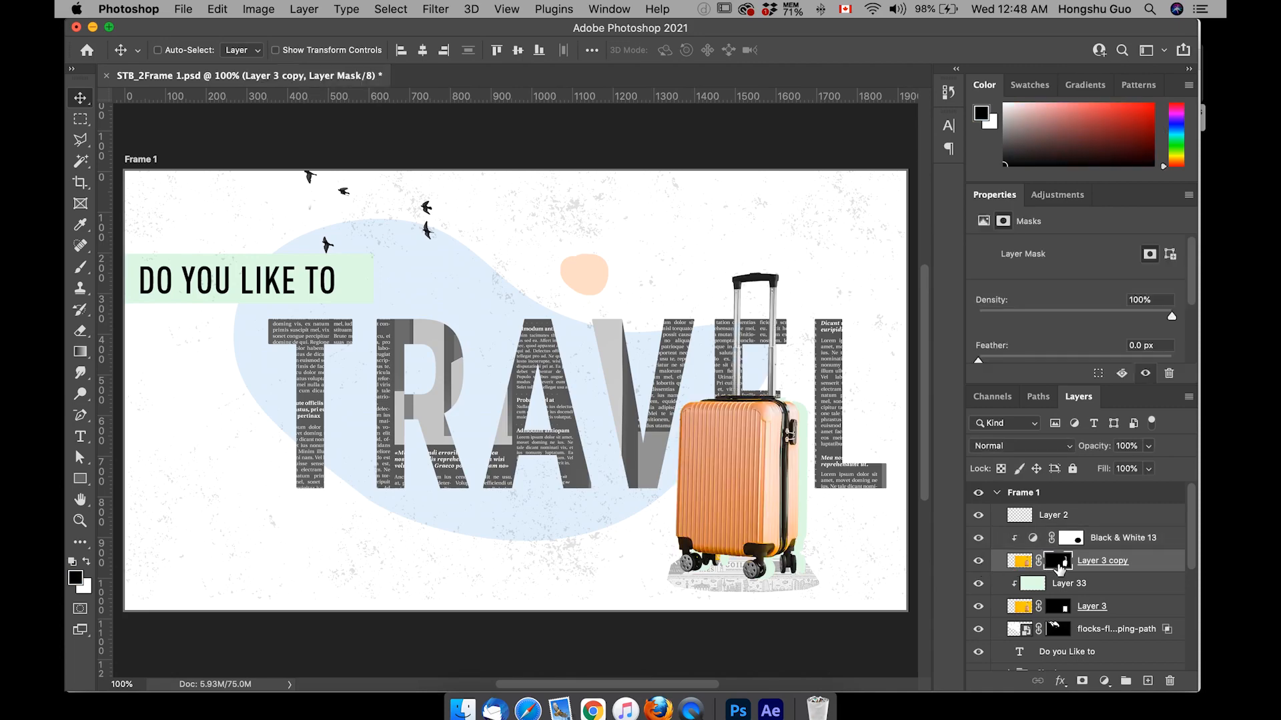
Step: Convert Black & White 13 and Layer 3 copy into one smart object and check it by hiding and showing it
{"action": "left_click", "coordinate": [1126, 542]}
{"action": "left_click", "coordinate": [1151, 567]}
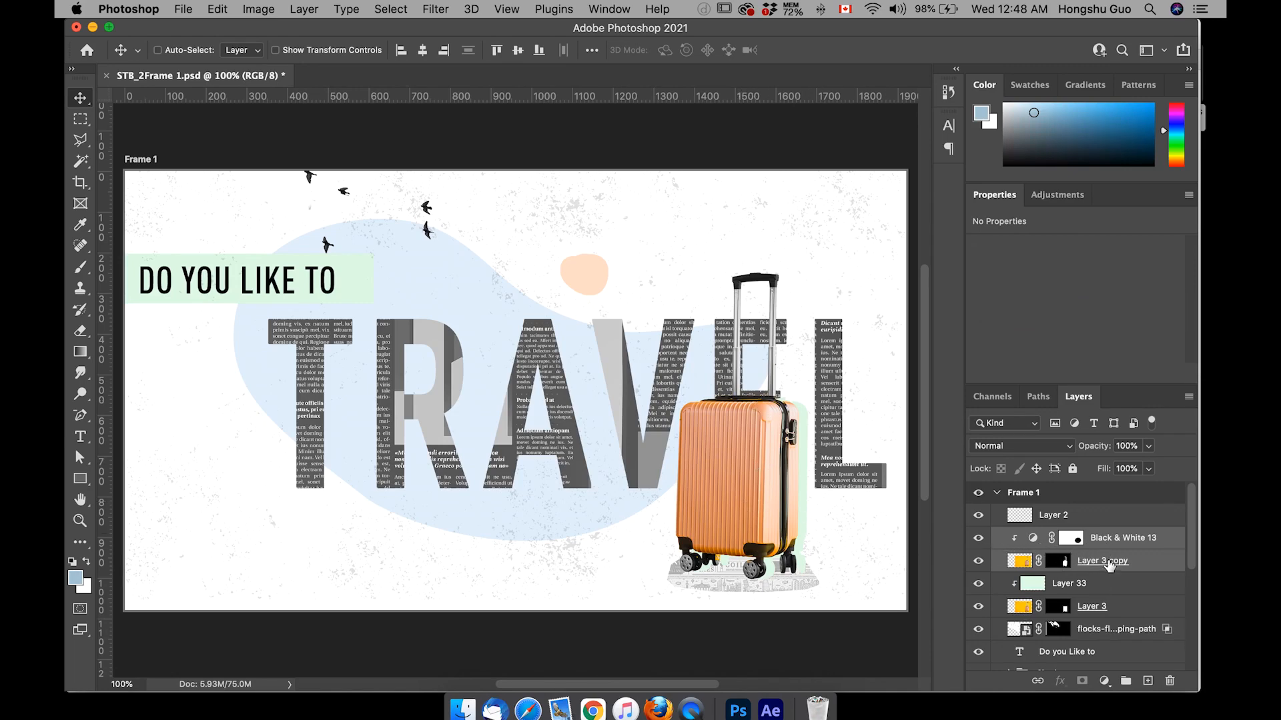
{"action": "left_click", "coordinate": [297, 10]}
{"action": "mouse_move", "coordinate": [399, 324]}
{"action": "left_click", "coordinate": [582, 329]}
{"action": "left_click", "coordinate": [978, 541]}
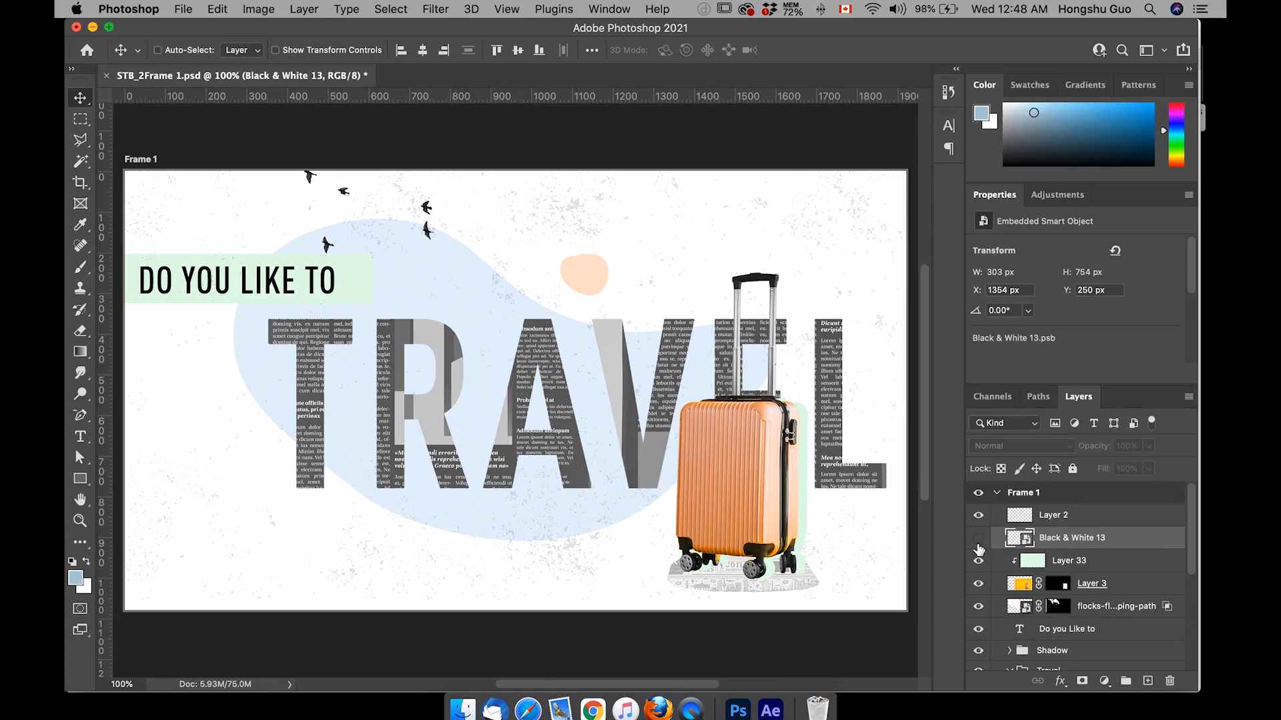
{"action": "left_click", "coordinate": [978, 539]}
Step: Rename the suitcase smart object as Luggage
{"action": "double_click", "coordinate": [1070, 539]}
{"action": "type", "text": "Luggage"}
{"action": "key", "text": "Return"}
Step: Convert Layer 33 and Layer 3 into one smart object, hiding and showing the suitcase's green shadow to check it
{"action": "left_click", "coordinate": [1009, 572]}
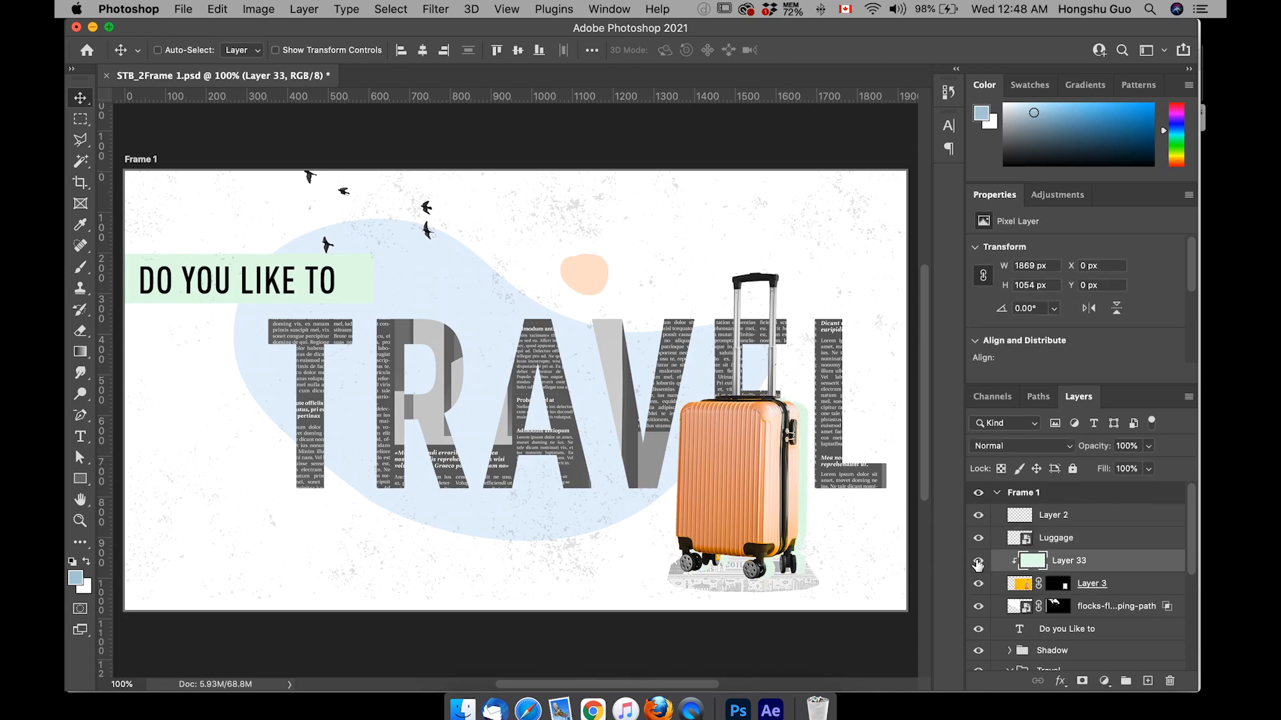
{"action": "left_click", "coordinate": [978, 585]}
{"action": "left_click", "coordinate": [977, 585]}
{"action": "left_click", "coordinate": [1109, 584]}
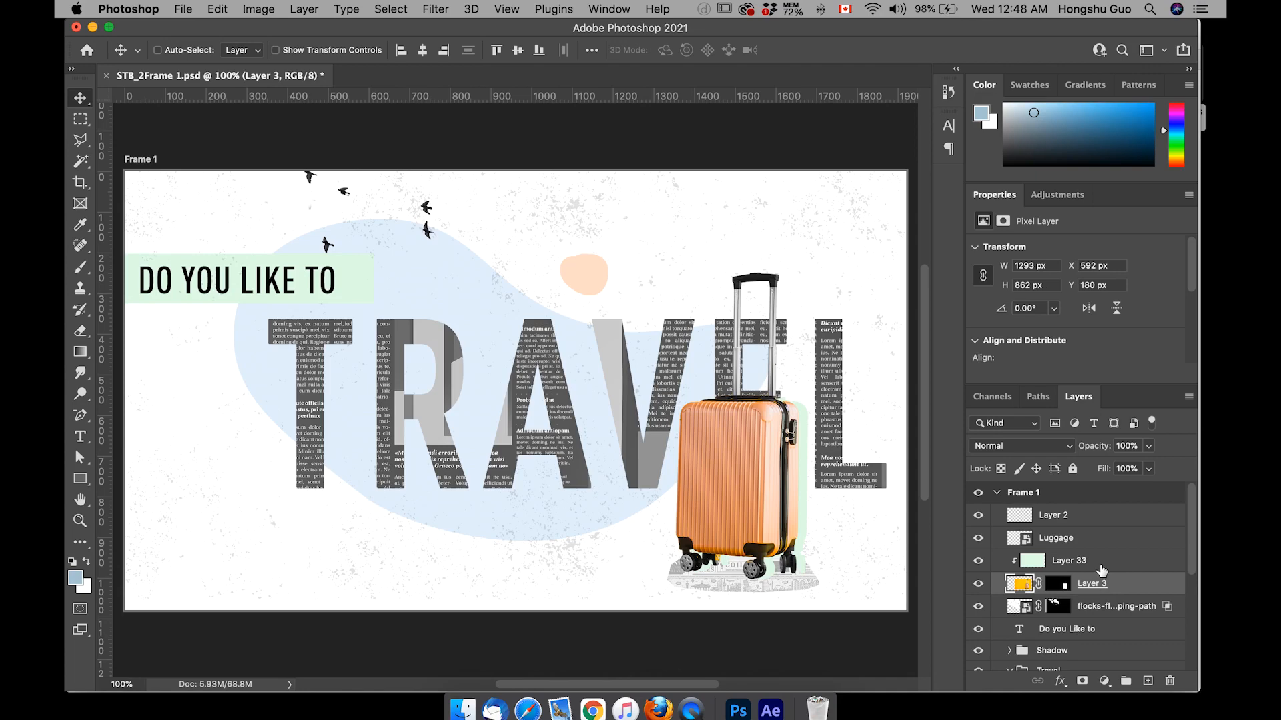
{"action": "left_click", "coordinate": [1101, 569], "text": "shift"}
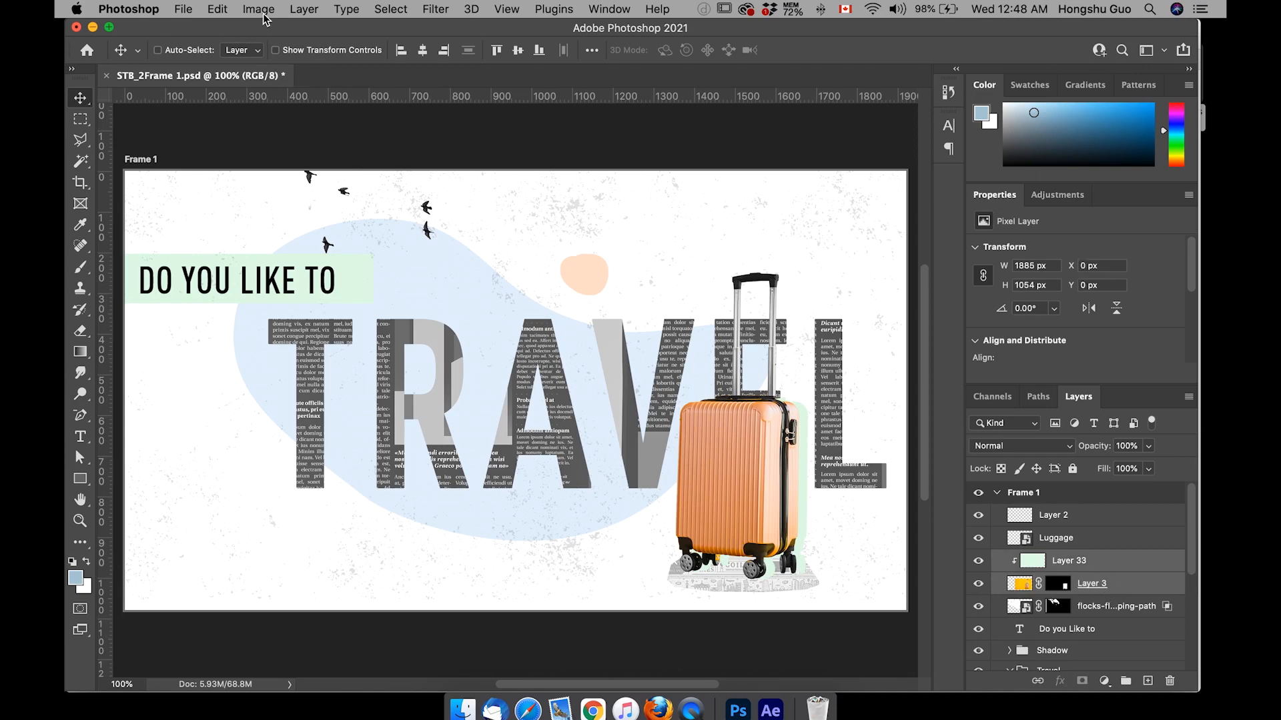
{"action": "left_click", "coordinate": [296, 11]}
{"action": "mouse_move", "coordinate": [447, 327]}
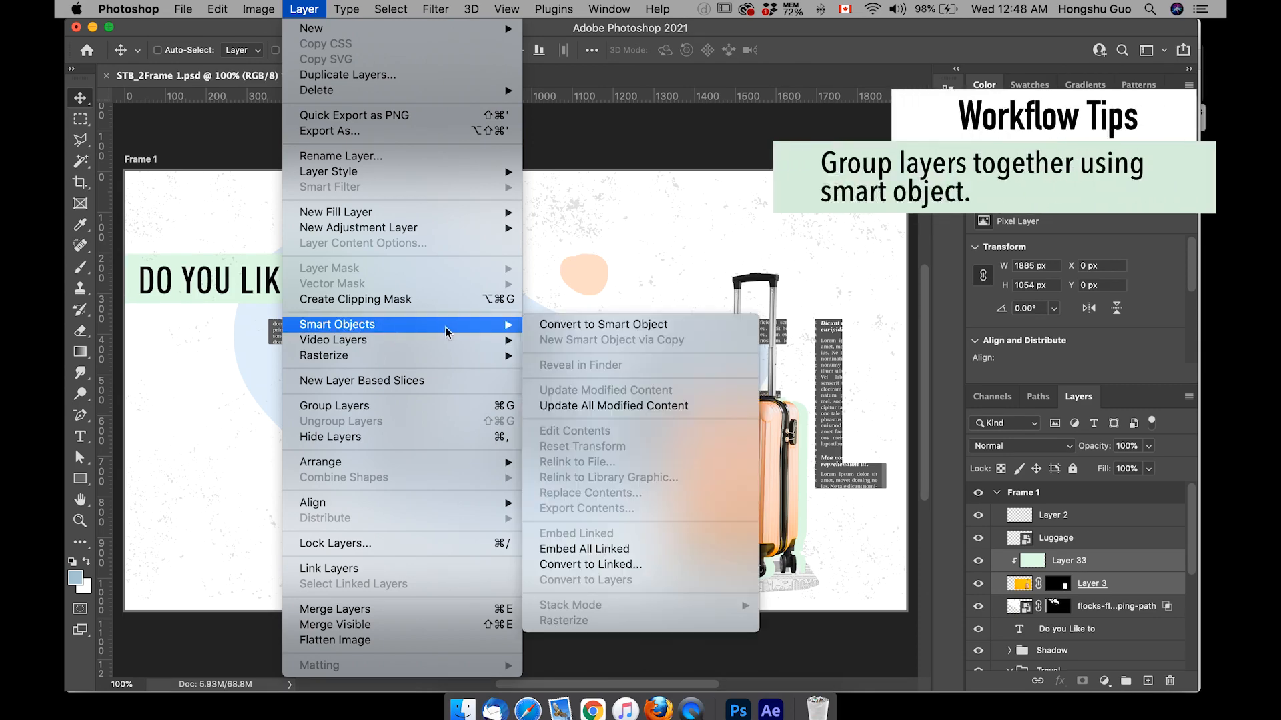
{"action": "left_click", "coordinate": [656, 329]}
{"action": "left_click", "coordinate": [978, 564]}
{"action": "left_click", "coordinate": [978, 562]}
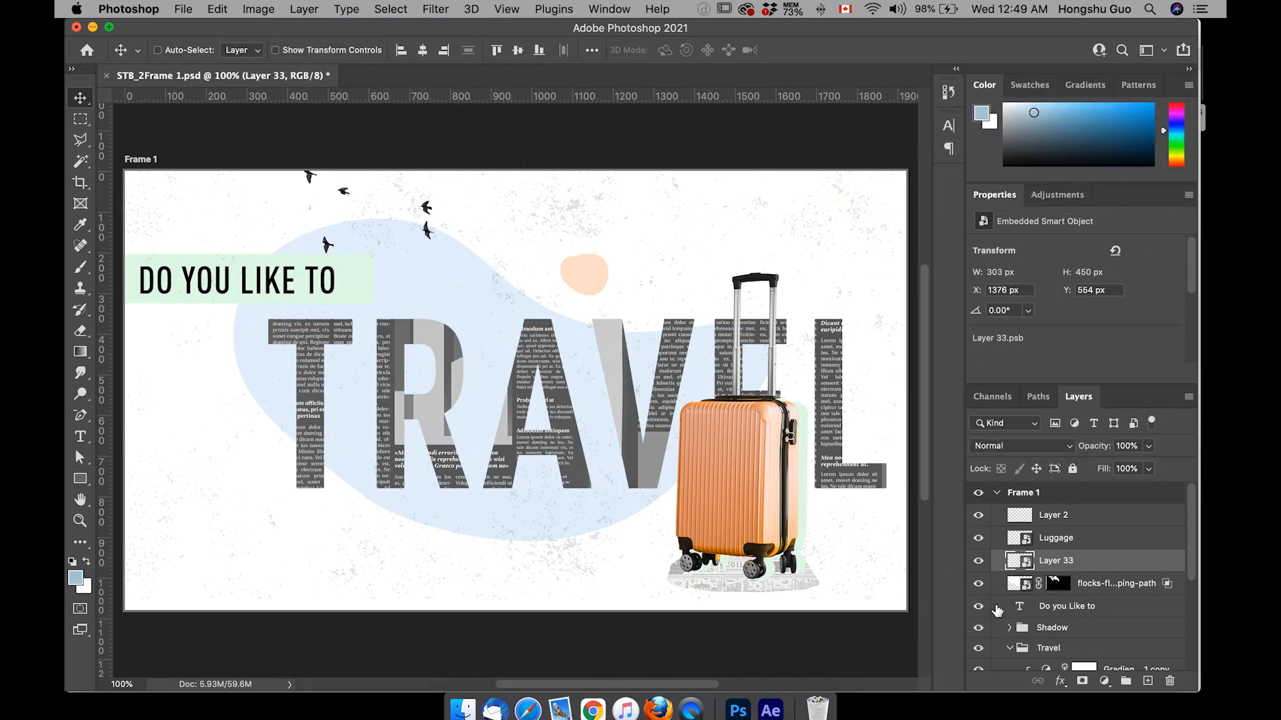
Step: Hide and show the flying pigeons layer several times to identify it, and select its smart object
{"action": "left_click", "coordinate": [978, 584]}
{"action": "left_click", "coordinate": [978, 585]}
{"action": "left_click", "coordinate": [978, 585]}
{"action": "left_click", "coordinate": [978, 585]}
{"action": "left_click", "coordinate": [978, 585]}
{"action": "left_click", "coordinate": [978, 585]}
{"action": "left_click", "coordinate": [1030, 585]}
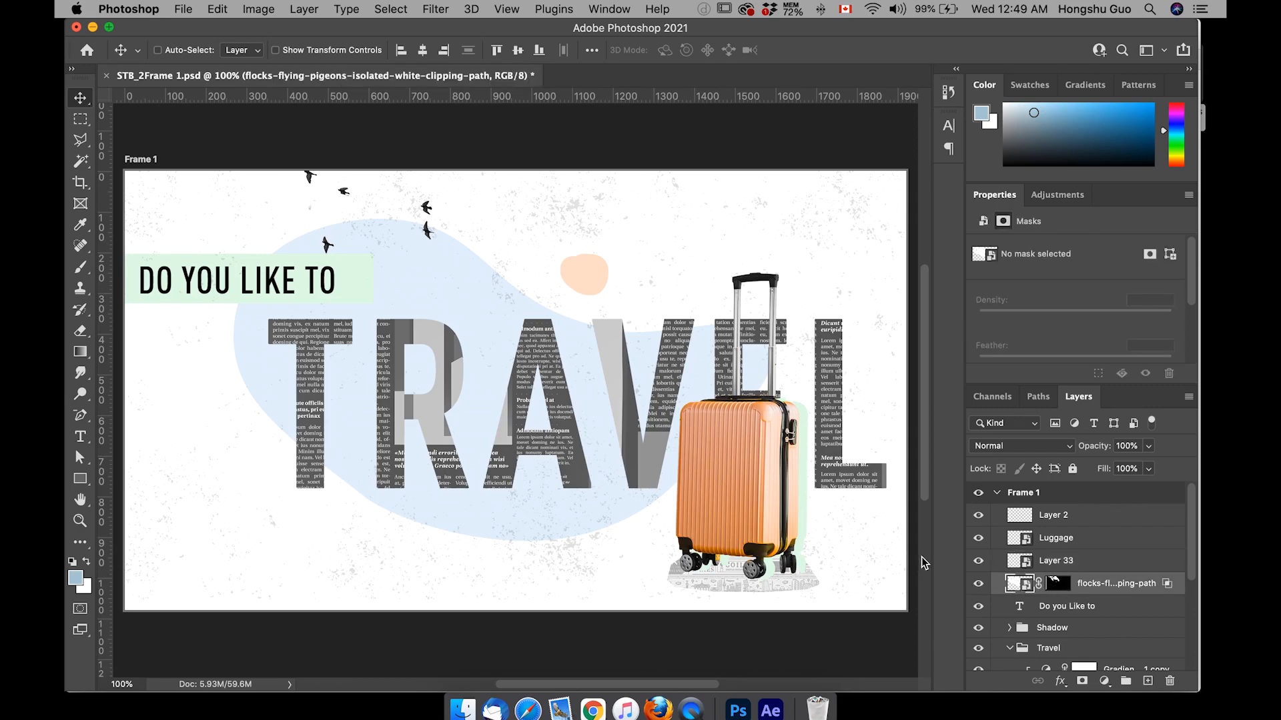
Step: Disable the flying pigeons layer's mask to inspect the whole flock, and enable the mask again
{"action": "left_click", "coordinate": [1054, 585]}
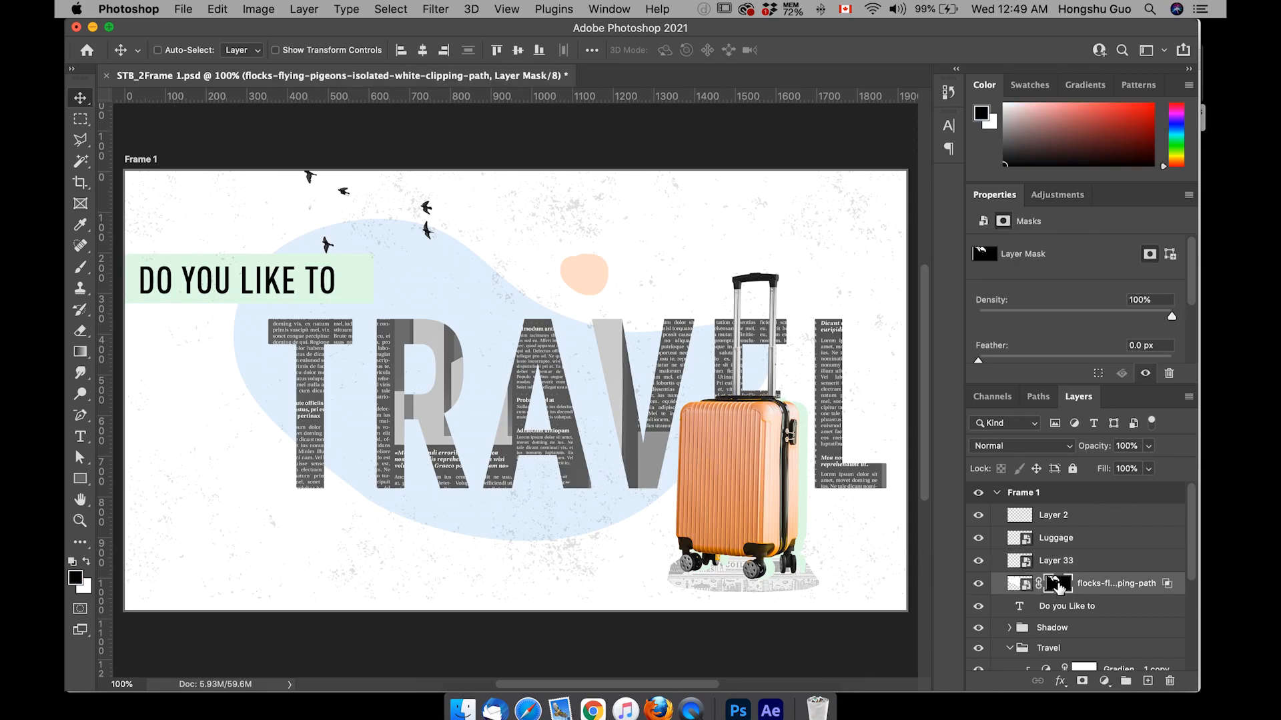
{"action": "right_click", "coordinate": [1057, 585]}
{"action": "left_click", "coordinate": [979, 544]}
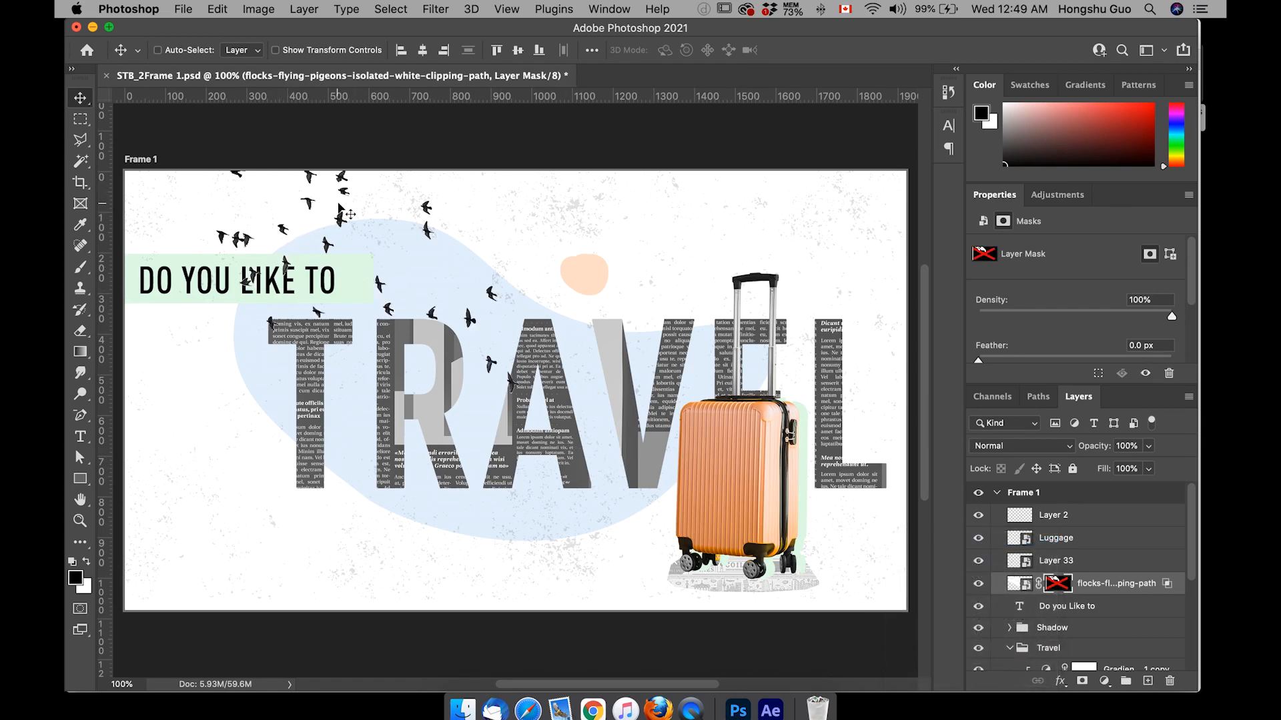
{"action": "right_click", "coordinate": [1078, 592]}
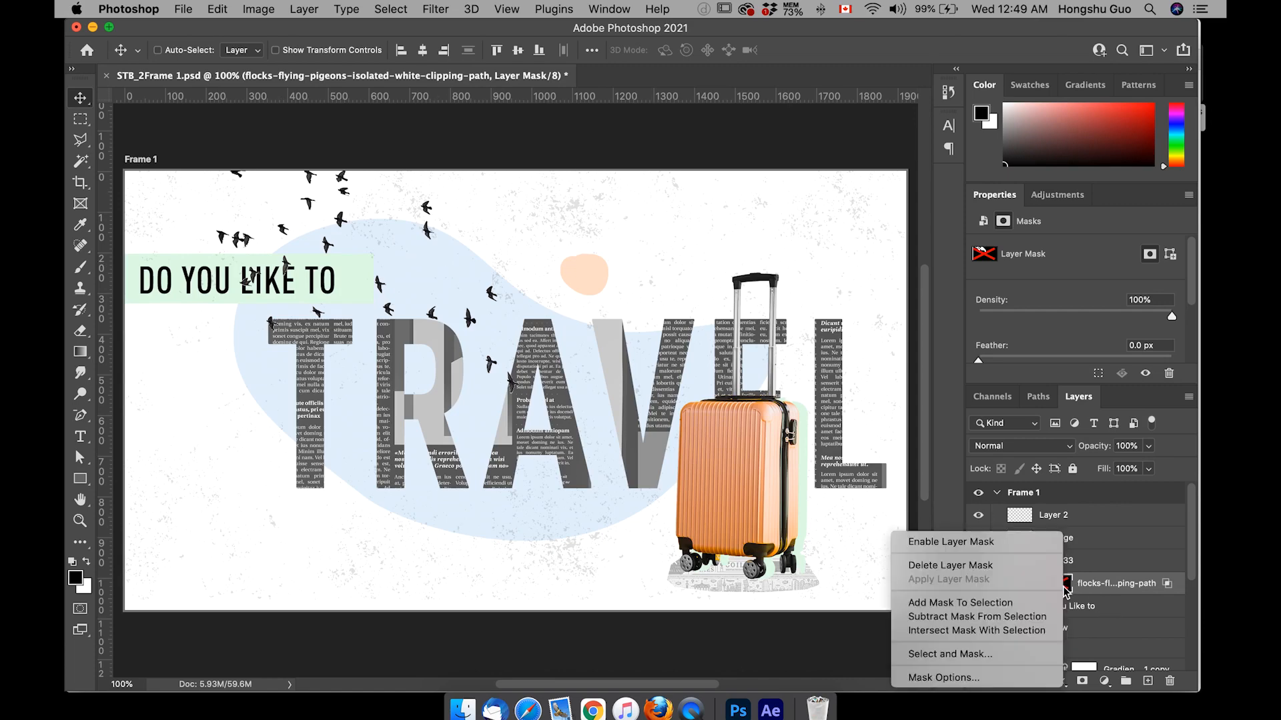
{"action": "left_click", "coordinate": [987, 545]}
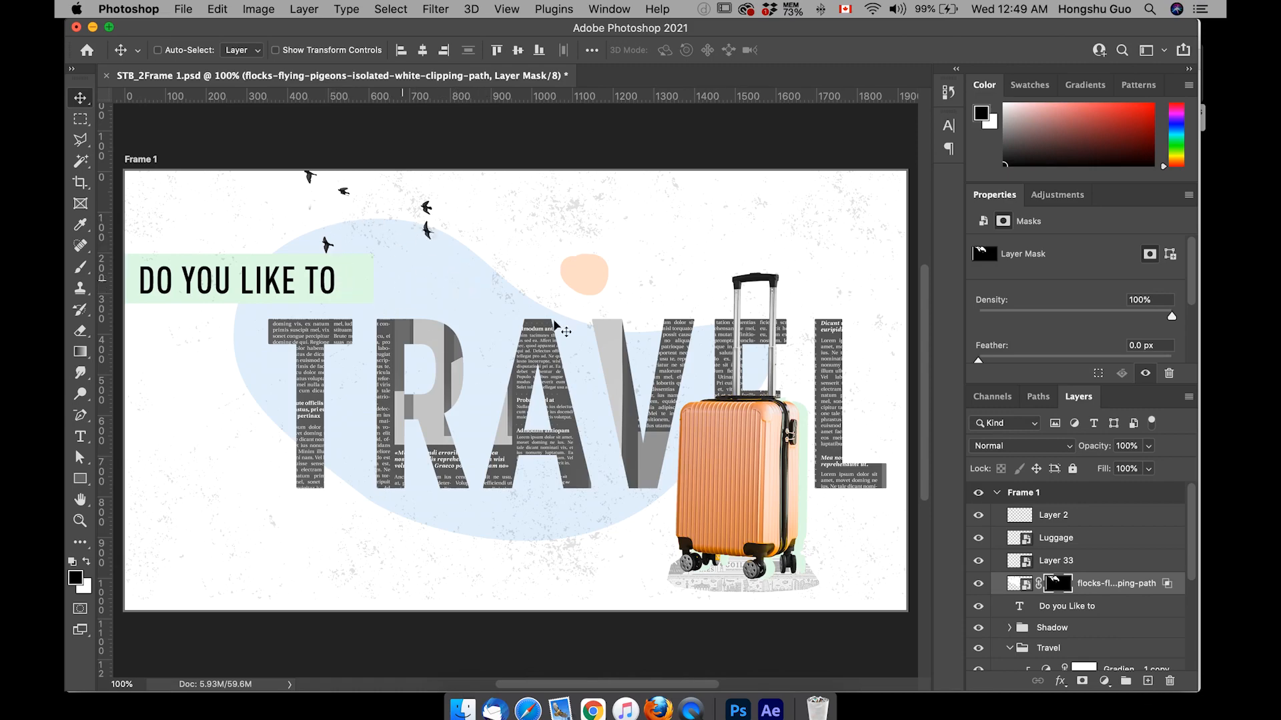
Step: Hide and show the Do you Like to text and the Shadow group to check what each contains
{"action": "scroll", "coordinate": [1064, 607], "scroll_direction": "down", "scroll_amount": 3}
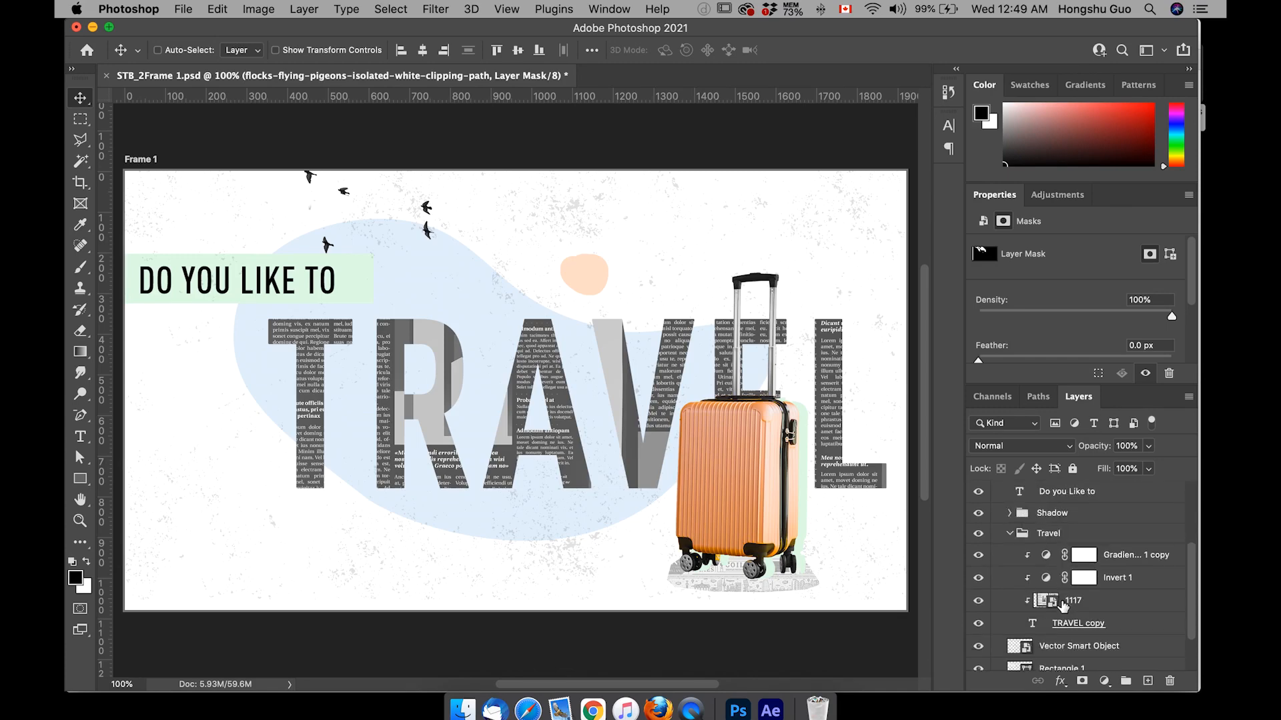
{"action": "left_click", "coordinate": [978, 494]}
{"action": "left_click", "coordinate": [978, 494]}
{"action": "left_click", "coordinate": [977, 513]}
{"action": "left_click", "coordinate": [977, 514]}
{"action": "left_click", "coordinate": [997, 523]}
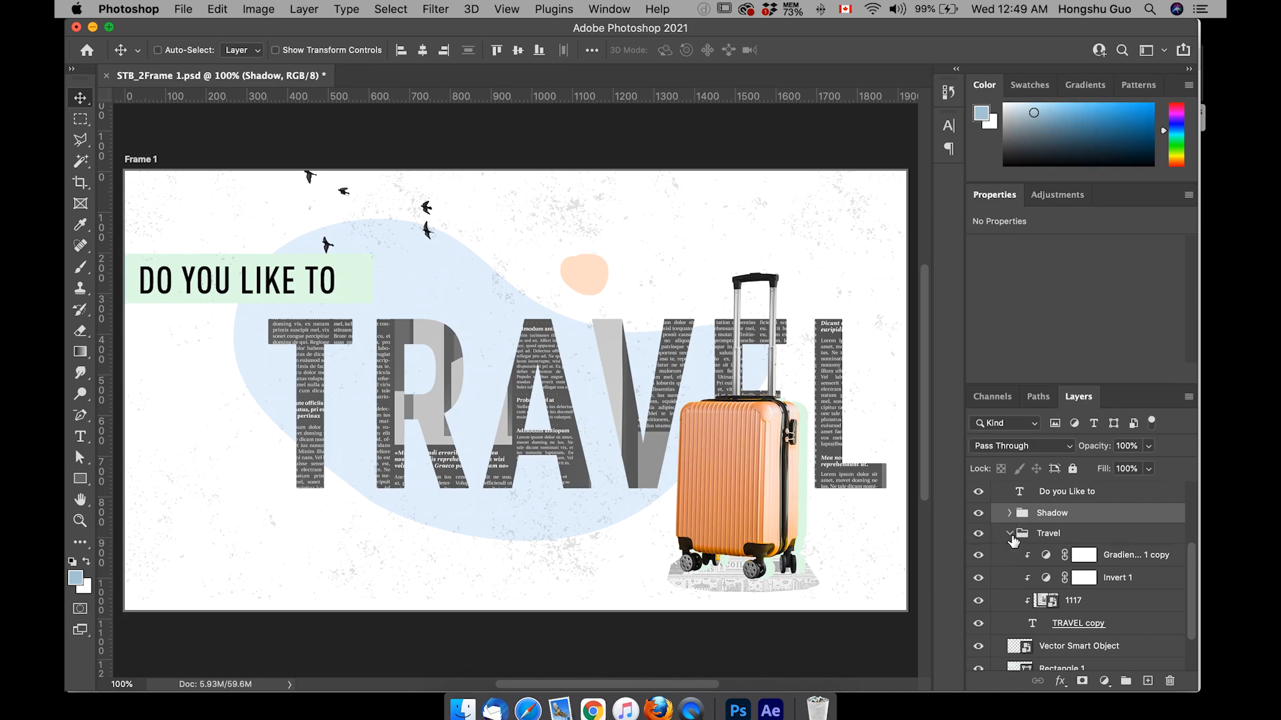
Step: Collapse the Travel group and hide and show it to check its lettering
{"action": "left_click", "coordinate": [1046, 541]}
{"action": "left_click", "coordinate": [979, 535]}
{"action": "left_click", "coordinate": [978, 534]}
{"action": "left_click", "coordinate": [1010, 535]}
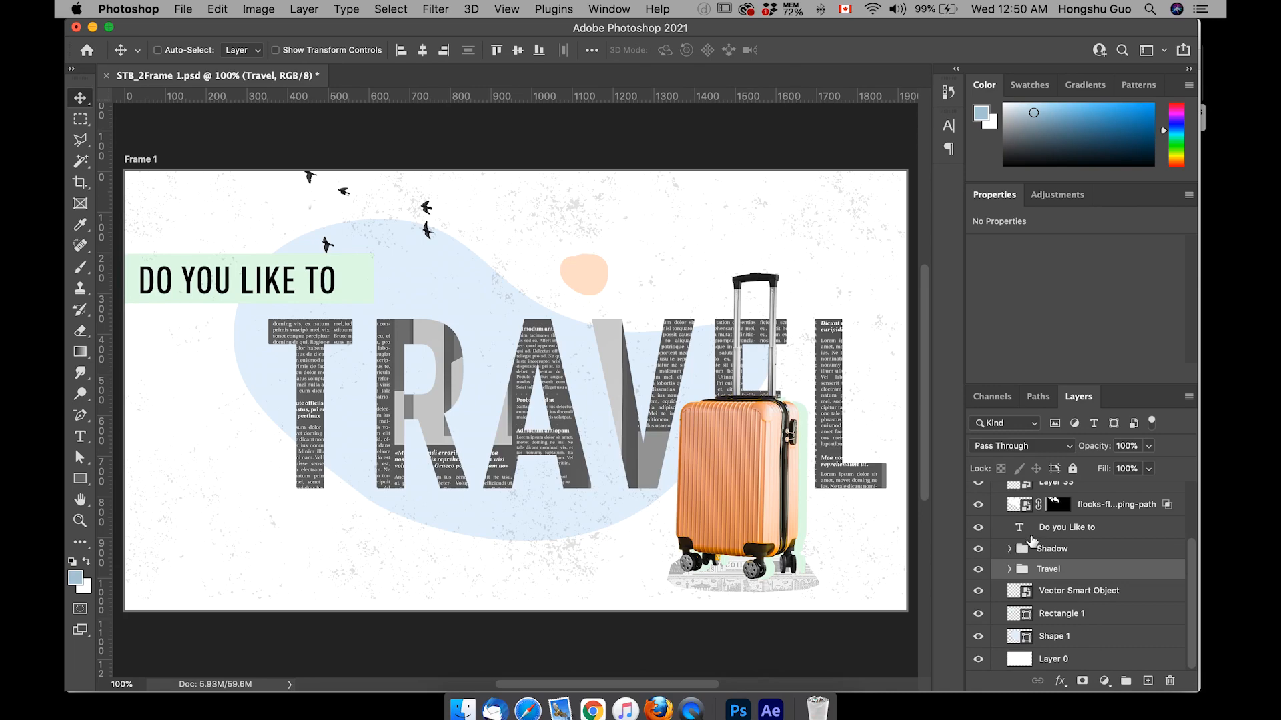
{"action": "left_click", "coordinate": [979, 571]}
{"action": "left_click", "coordinate": [979, 574]}
{"action": "left_click", "coordinate": [978, 574]}
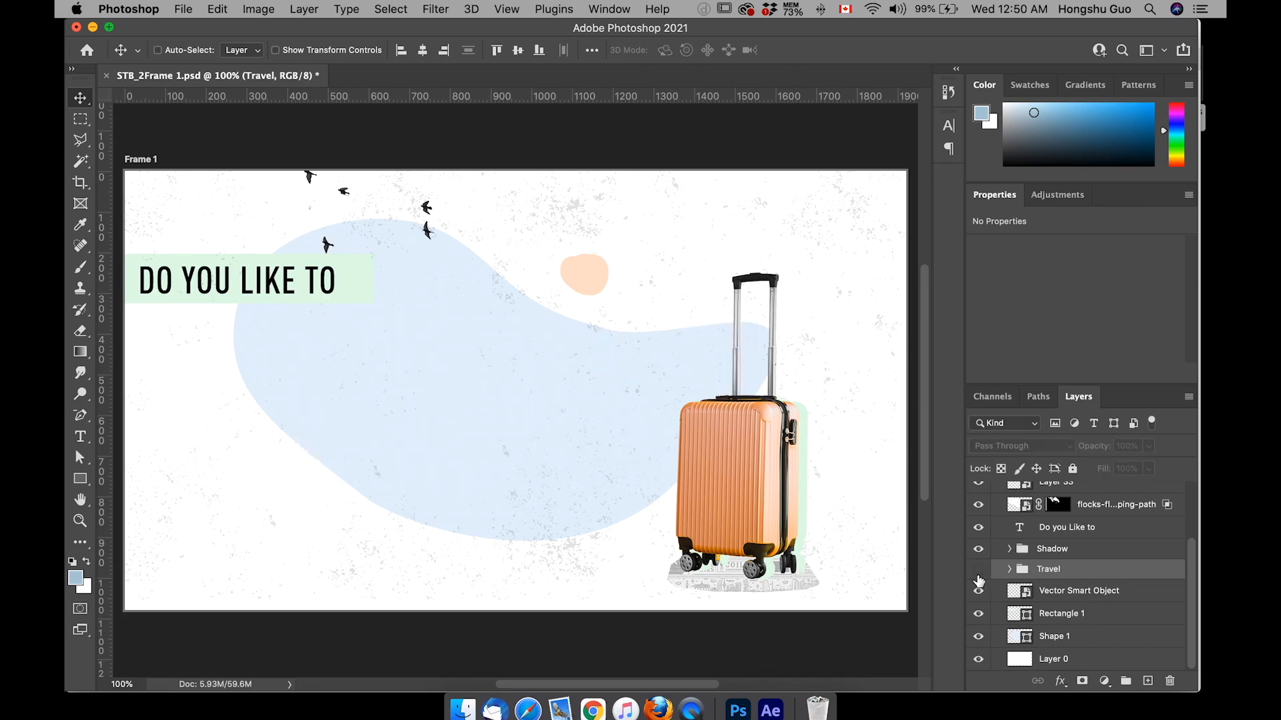
{"action": "left_click", "coordinate": [979, 574]}
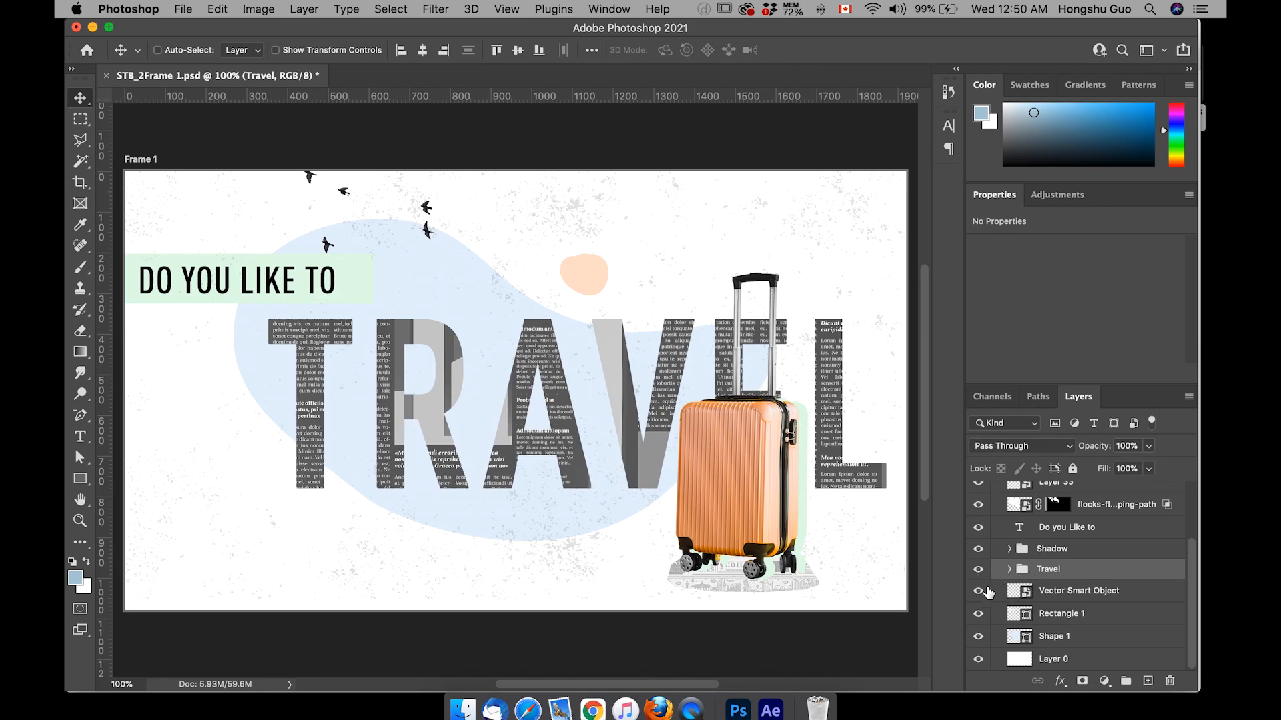
Step: Select the Vector Smart Object layer and hide and show it to check the background texture
{"action": "left_click", "coordinate": [978, 593]}
{"action": "left_click", "coordinate": [978, 593]}
{"action": "left_click", "coordinate": [1059, 603]}
{"action": "left_click", "coordinate": [978, 593]}
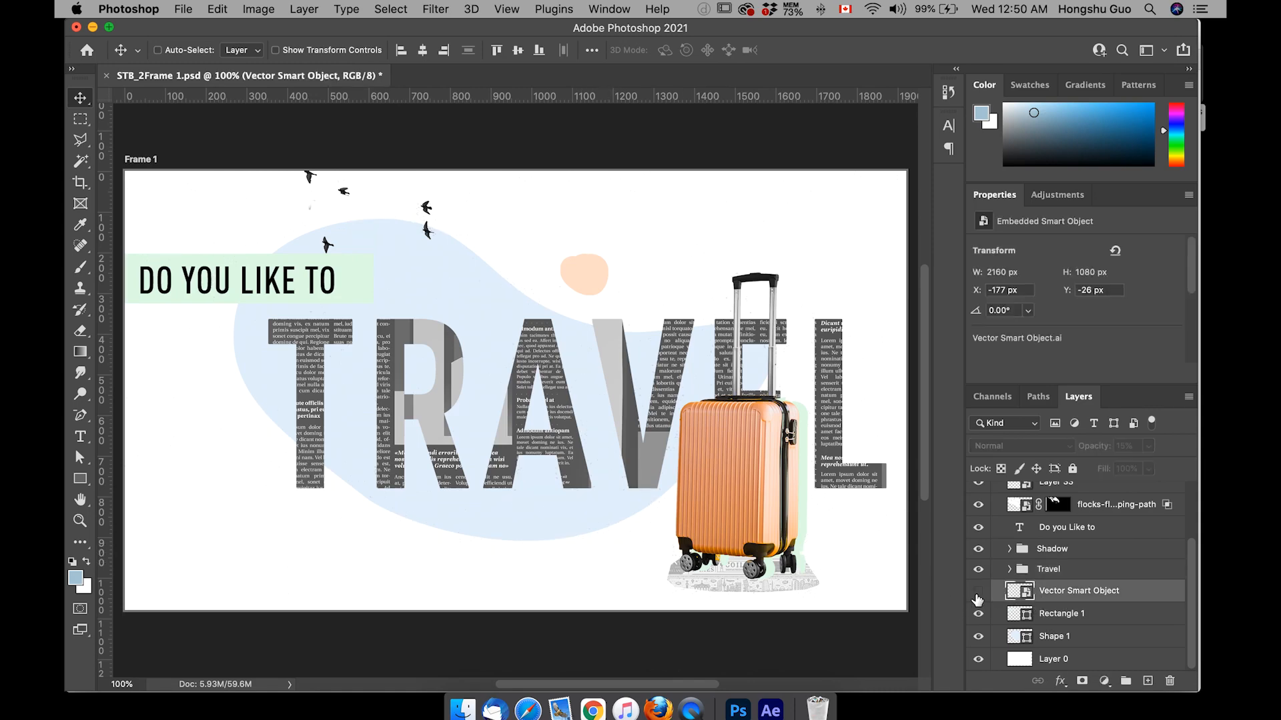
{"action": "left_click", "coordinate": [977, 593]}
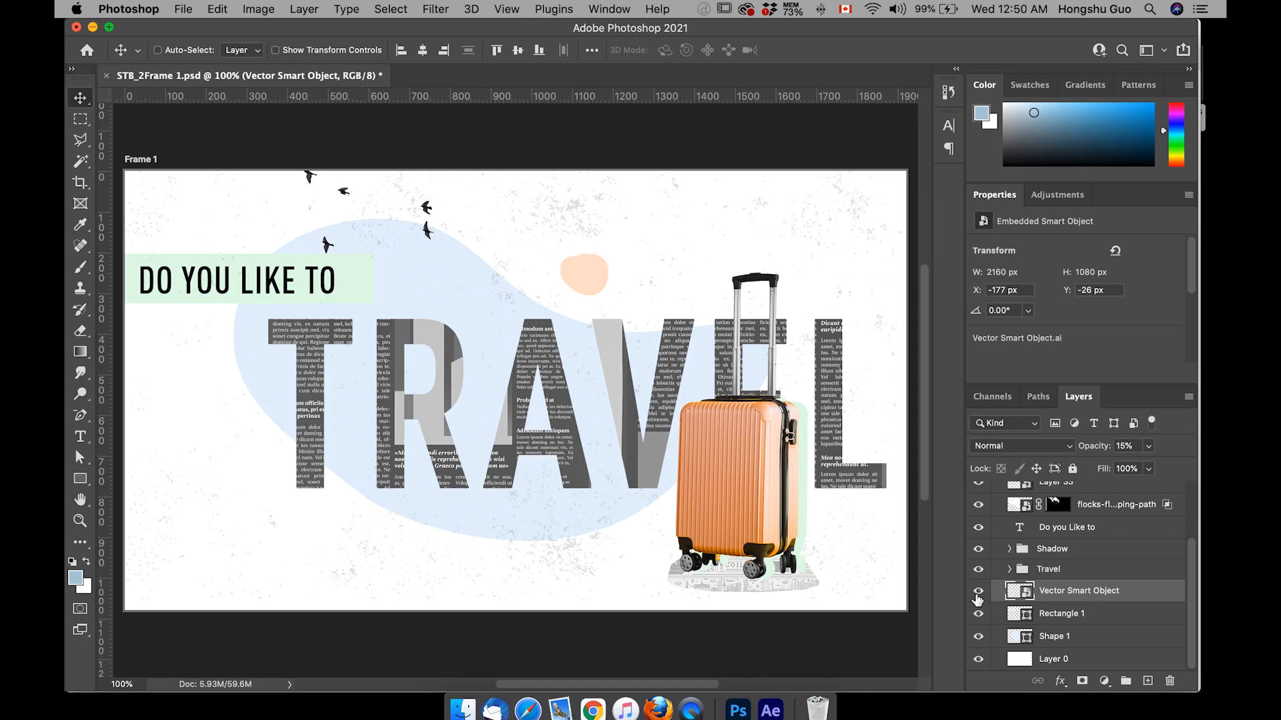
Step: Hide and show Rectangle 1 and Shape 1 in turn to identify the background shapes
{"action": "left_click", "coordinate": [978, 614]}
{"action": "left_click", "coordinate": [978, 613]}
{"action": "left_click", "coordinate": [978, 637]}
{"action": "left_click", "coordinate": [977, 636]}
{"action": "left_click", "coordinate": [977, 639]}
{"action": "left_click", "coordinate": [977, 640]}
Step: Save STB_2Frame 1.psd and select the flying pigeons layer's mask
{"action": "scroll", "coordinate": [1104, 630], "scroll_direction": "up", "scroll_amount": 3}
{"action": "scroll", "coordinate": [1072, 555], "scroll_direction": "down", "scroll_amount": 3}
{"action": "scroll", "coordinate": [793, 432], "scroll_direction": "down", "scroll_amount": 2}
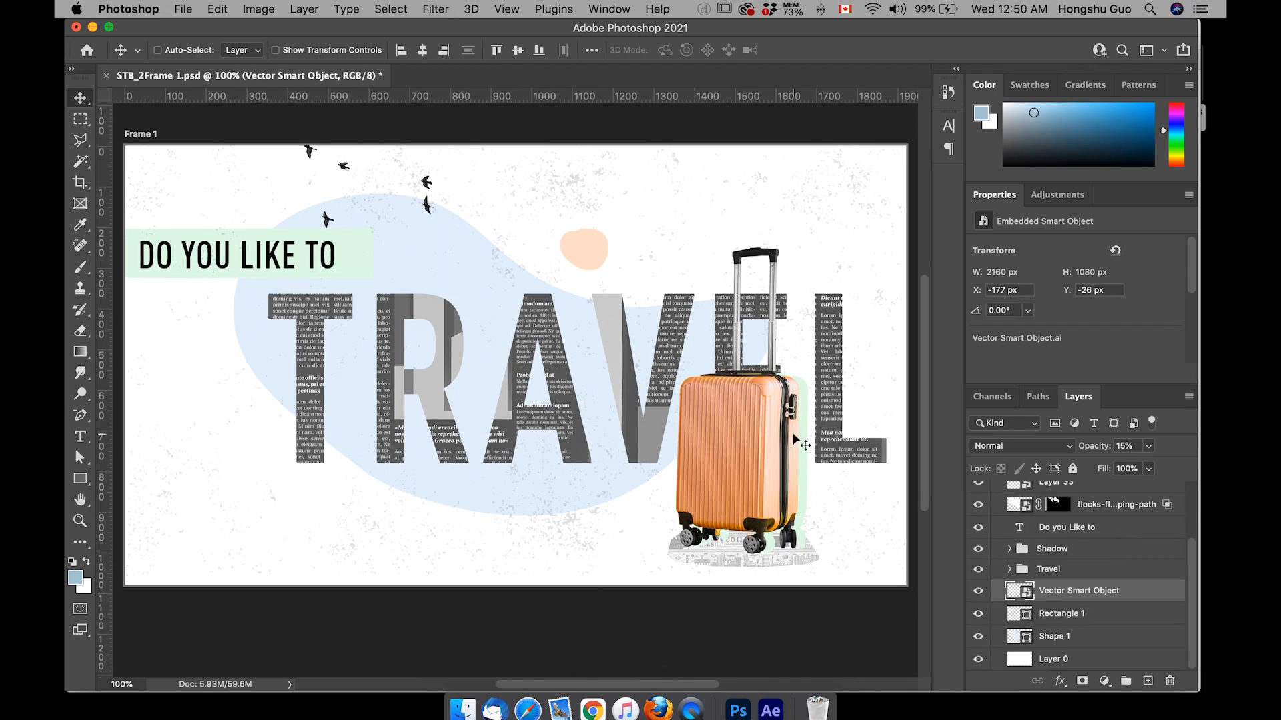
{"action": "left_click", "coordinate": [184, 9]}
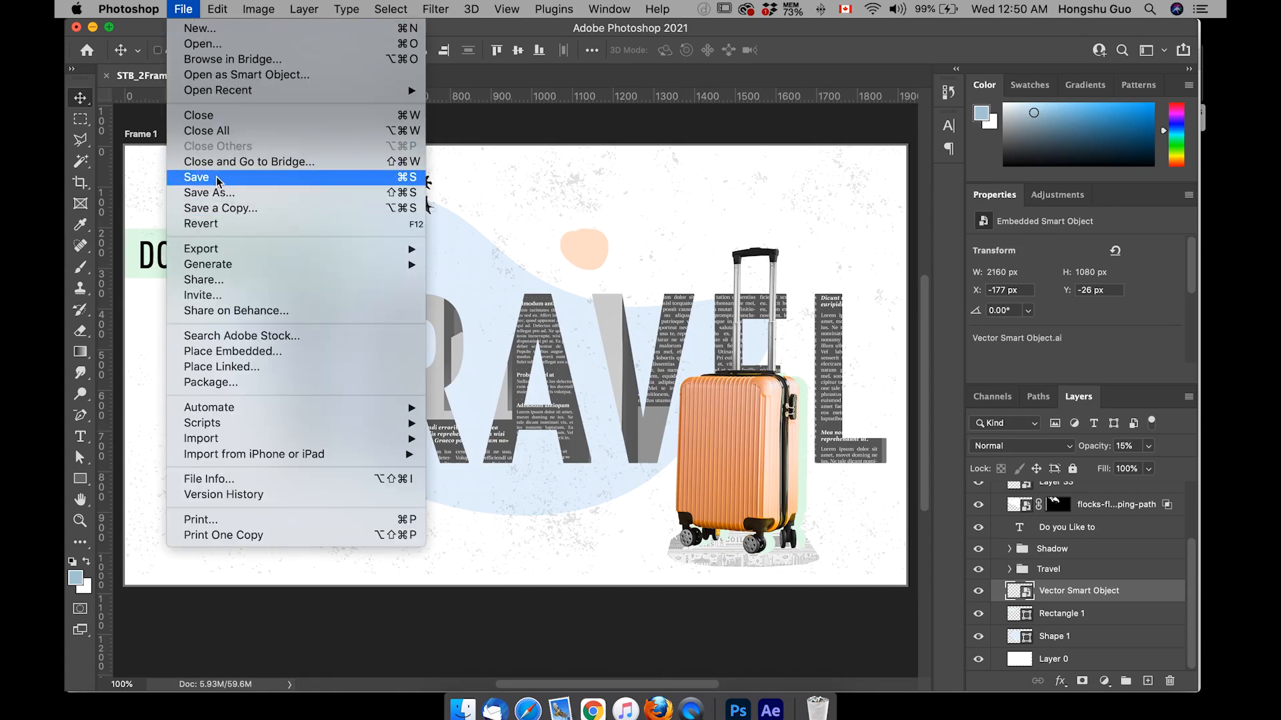
{"action": "left_click", "coordinate": [225, 178]}
{"action": "scroll", "coordinate": [1065, 617], "scroll_direction": "up", "scroll_amount": 1}
{"action": "scroll", "coordinate": [1065, 615], "scroll_direction": "up", "scroll_amount": 3}
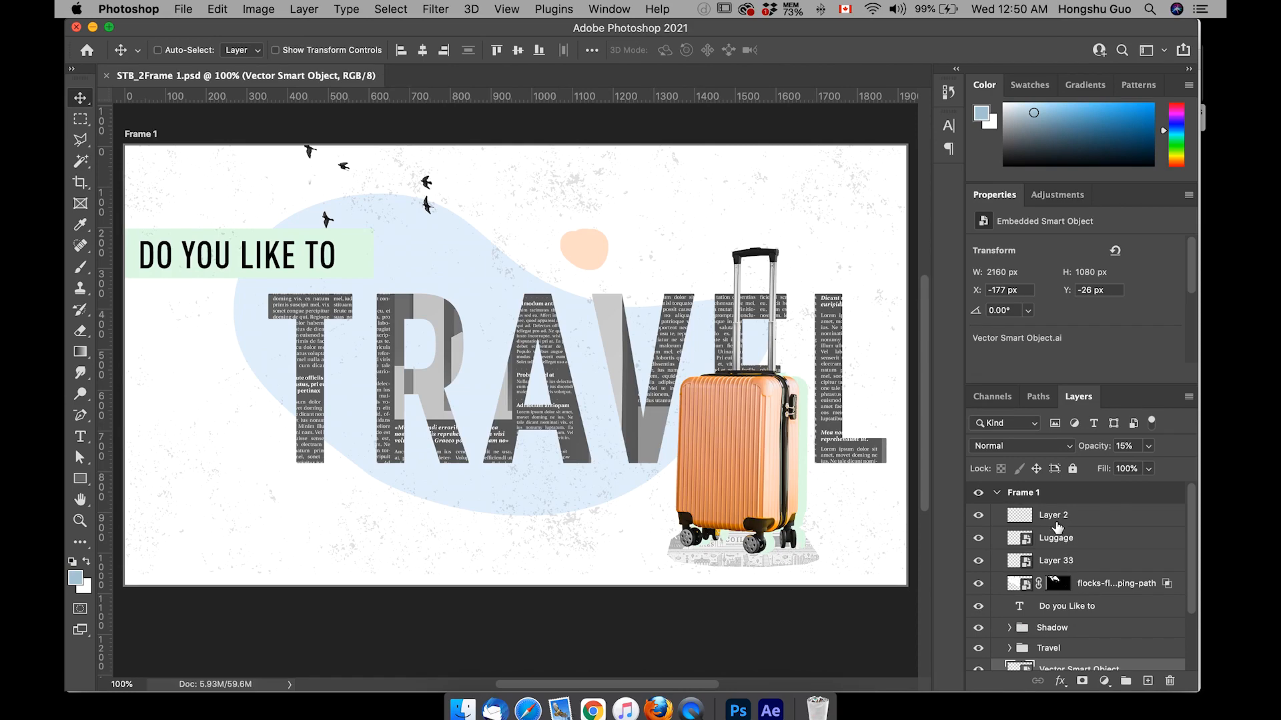
{"action": "left_click", "coordinate": [1066, 586]}
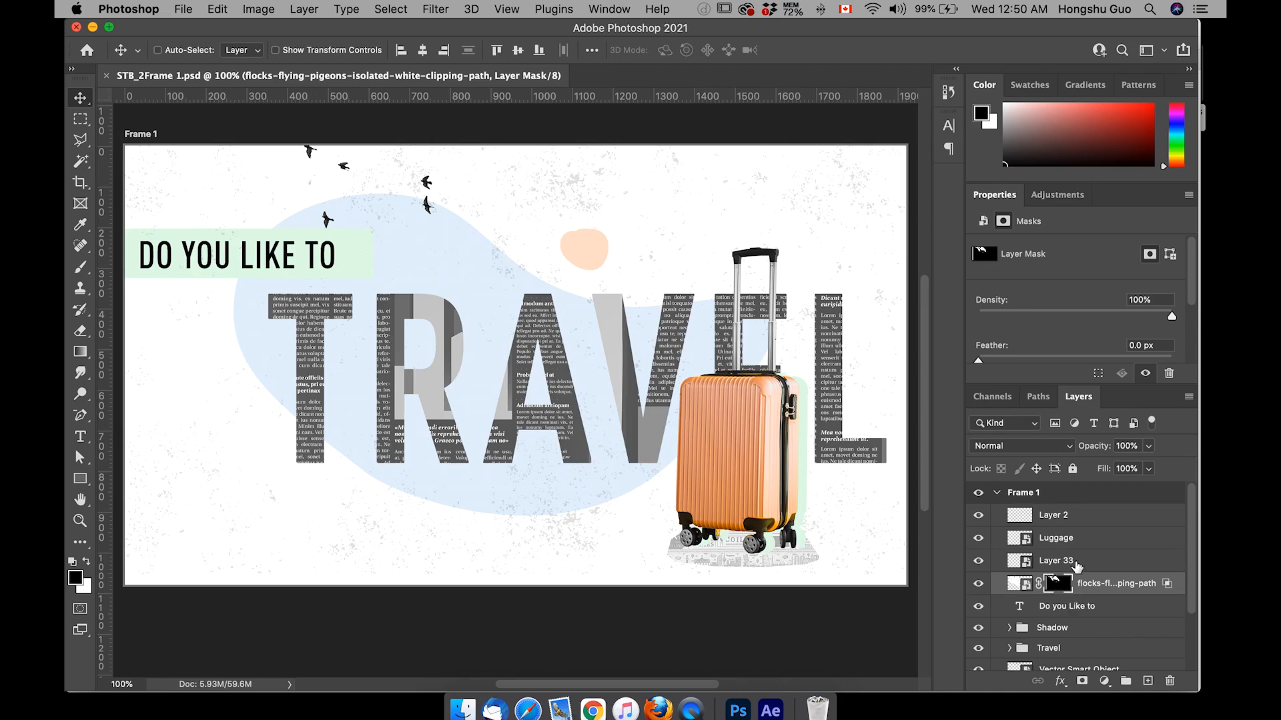
{"action": "scroll", "coordinate": [1072, 578], "scroll_direction": "down", "scroll_amount": 3}
Step: Open STB_2Frame 2.psd from the Separated folder in Photoshop and expand the Frame 2 artboard's layers
{"action": "left_click", "coordinate": [418, 688]}
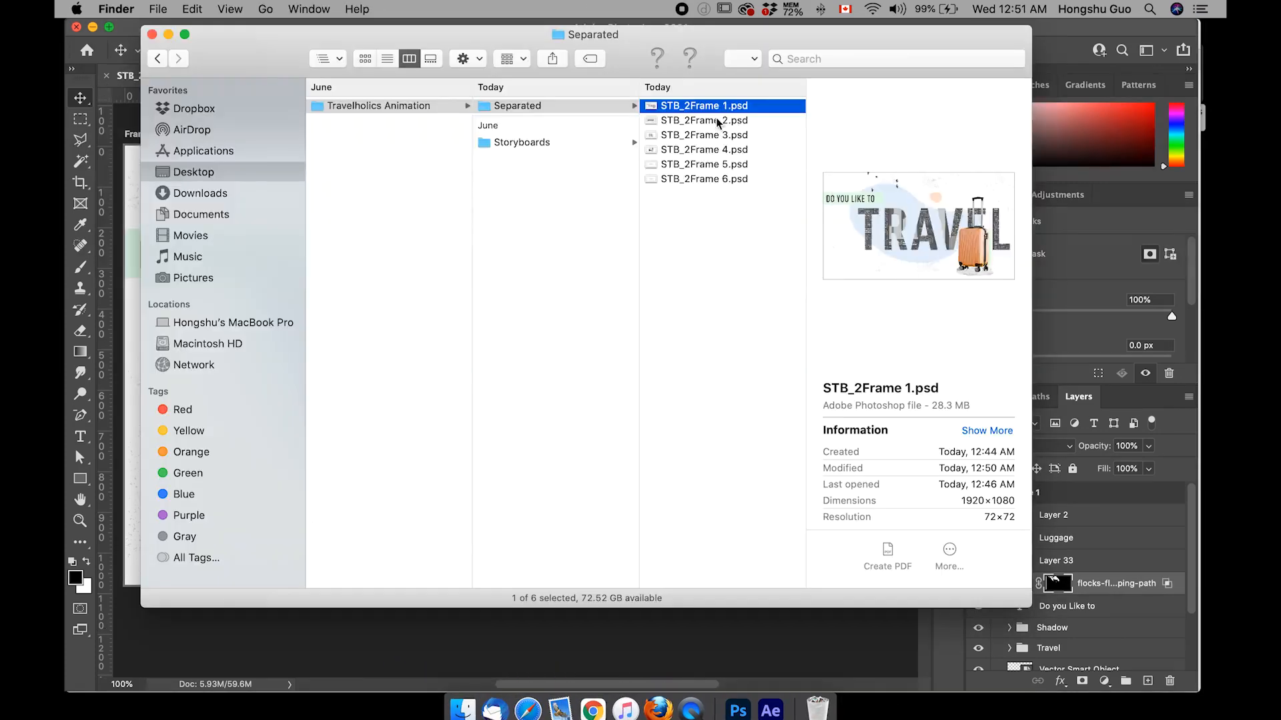
{"action": "double_click", "coordinate": [735, 122]}
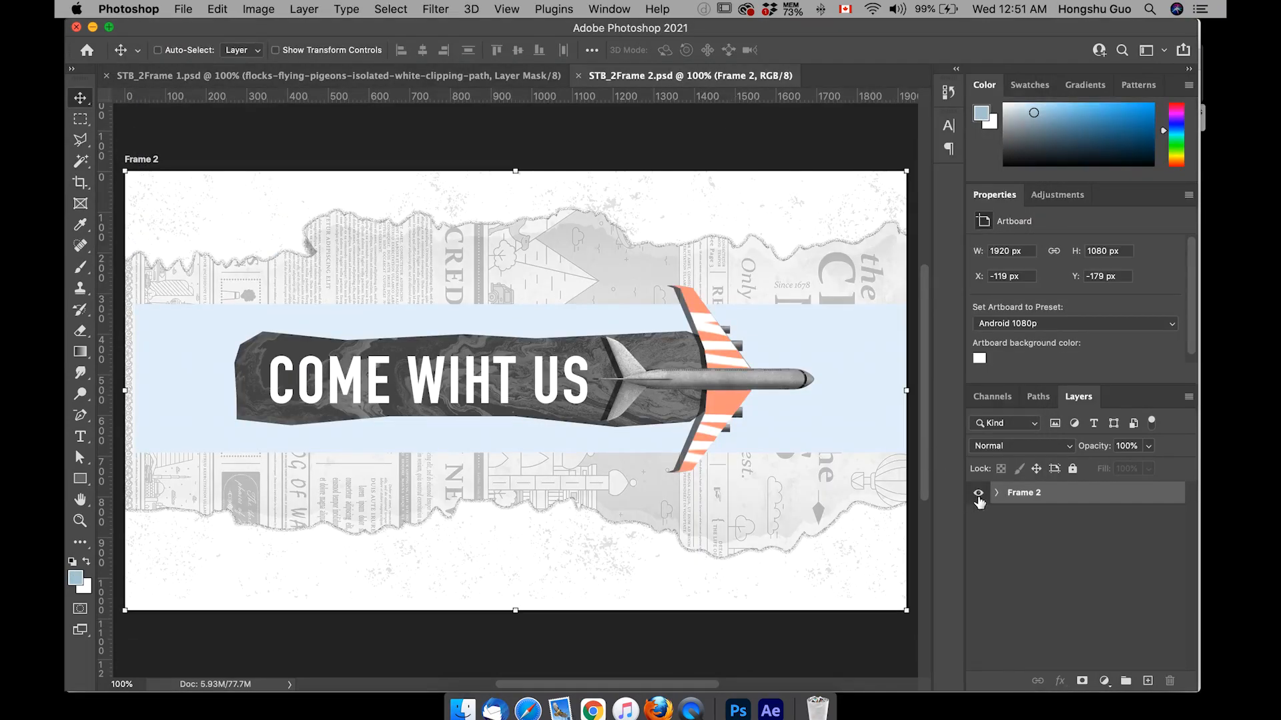
{"action": "left_click", "coordinate": [995, 494]}
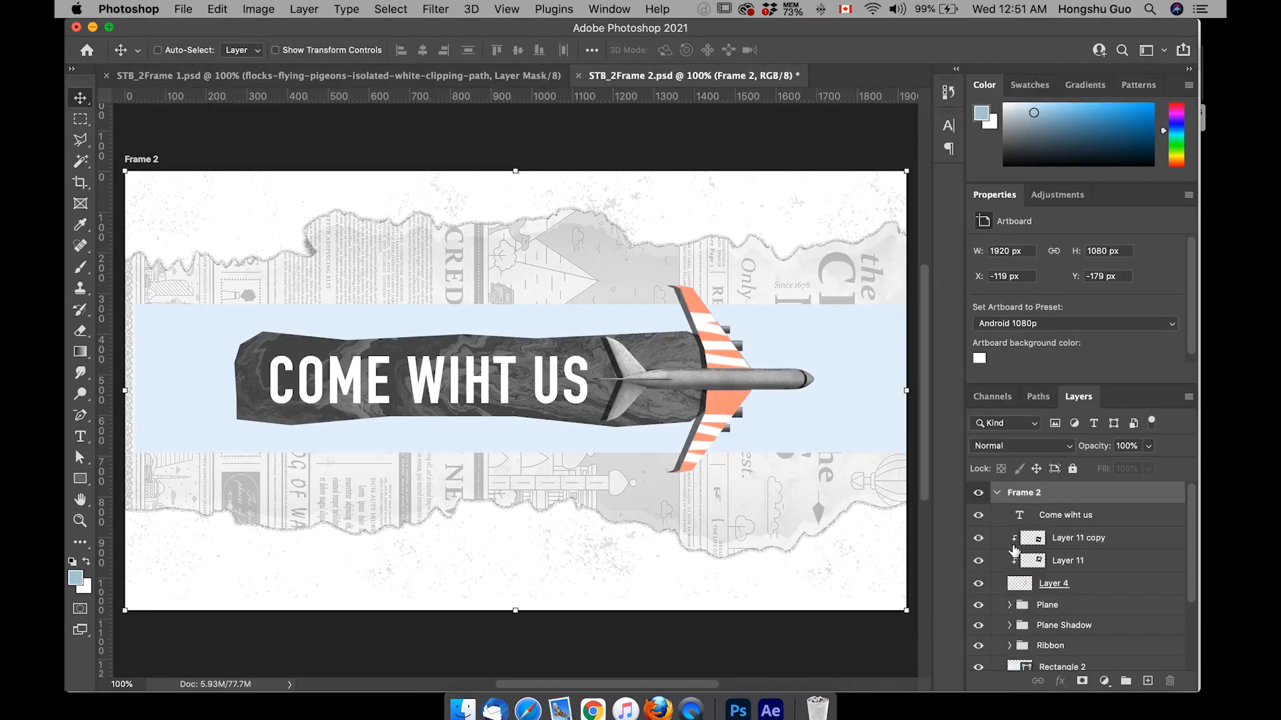
Step: Look through the Frame 2 layers and hide and show the Come wiht us text to check it
{"action": "scroll", "coordinate": [1010, 547], "scroll_direction": "down", "scroll_amount": 3}
{"action": "scroll", "coordinate": [1011, 549], "scroll_direction": "down", "scroll_amount": 2}
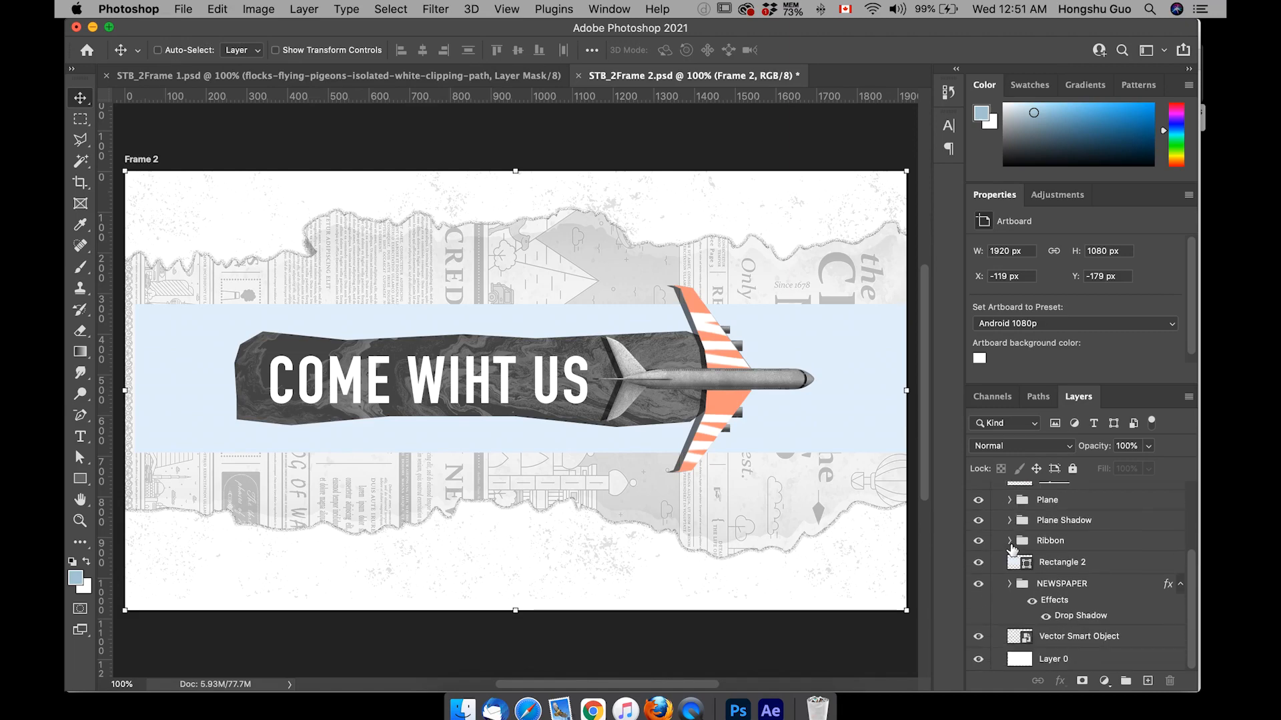
{"action": "scroll", "coordinate": [980, 518], "scroll_direction": "up", "scroll_amount": 5}
{"action": "left_click", "coordinate": [979, 518]}
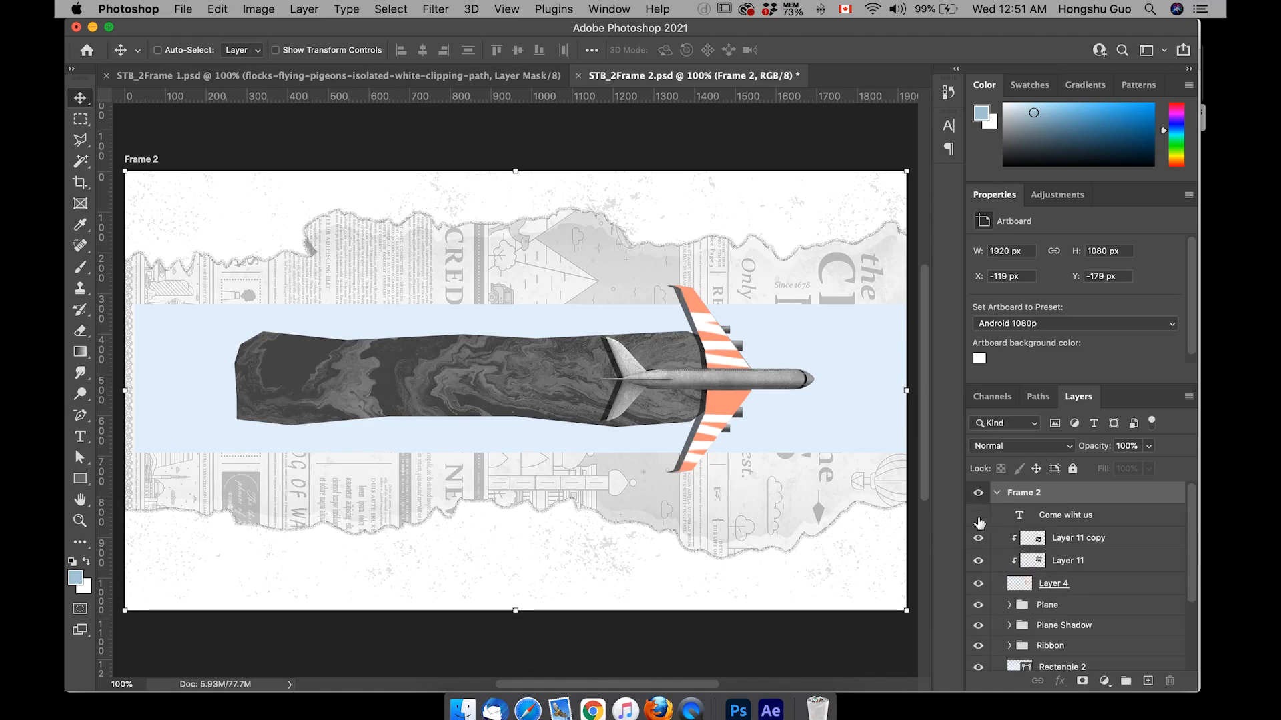
{"action": "left_click", "coordinate": [978, 517]}
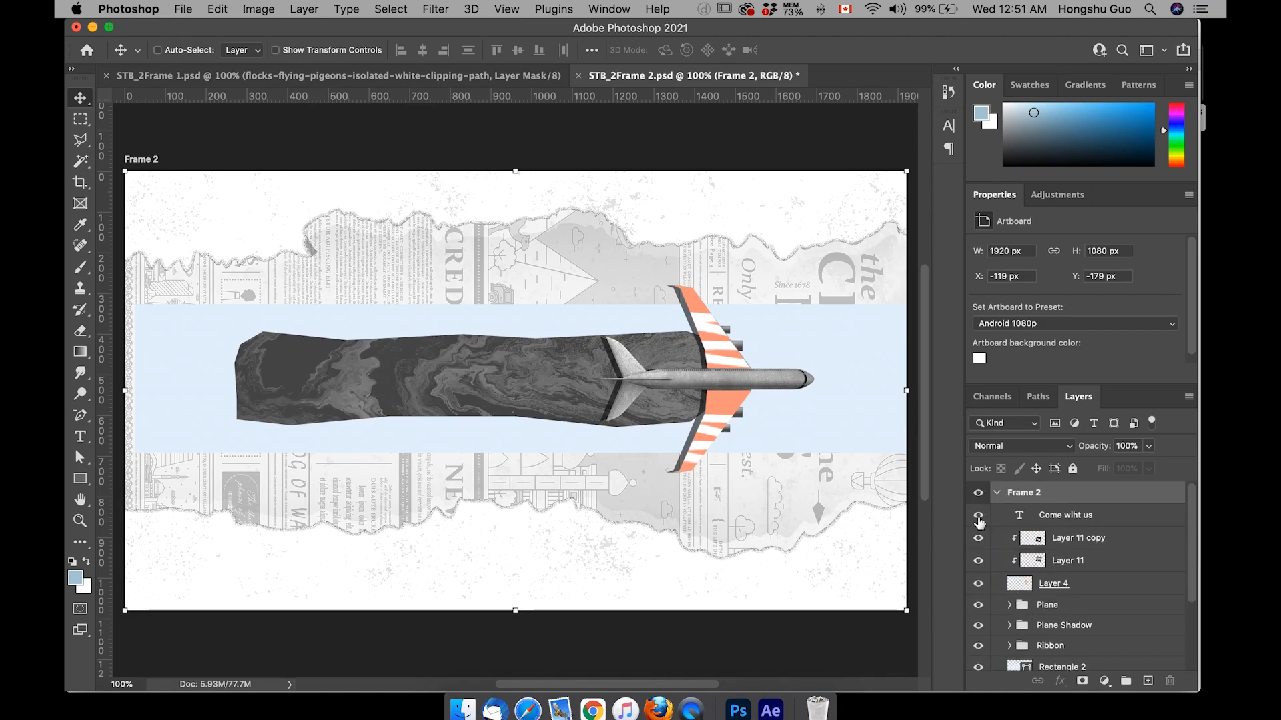
Step: Convert Layer 11 copy, Layer 11 and Layer 4 into one smart object
{"action": "left_click", "coordinate": [1081, 538]}
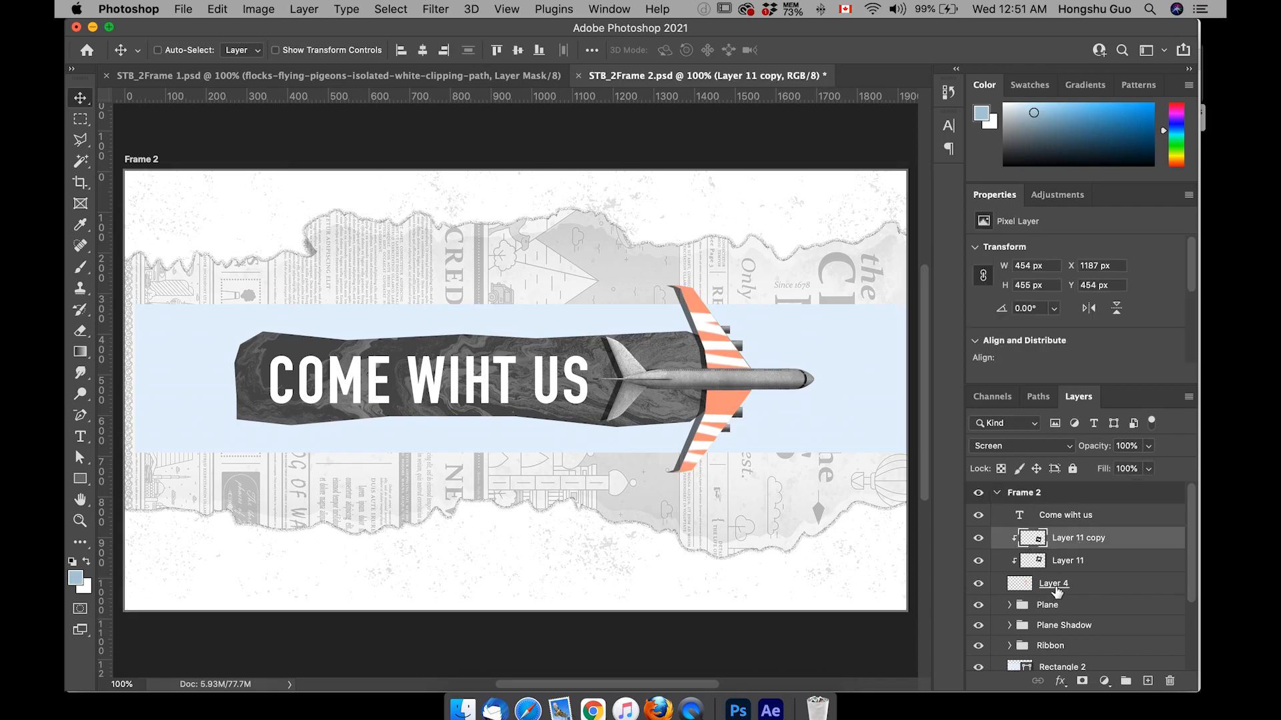
{"action": "left_click", "coordinate": [1057, 584], "text": "shift"}
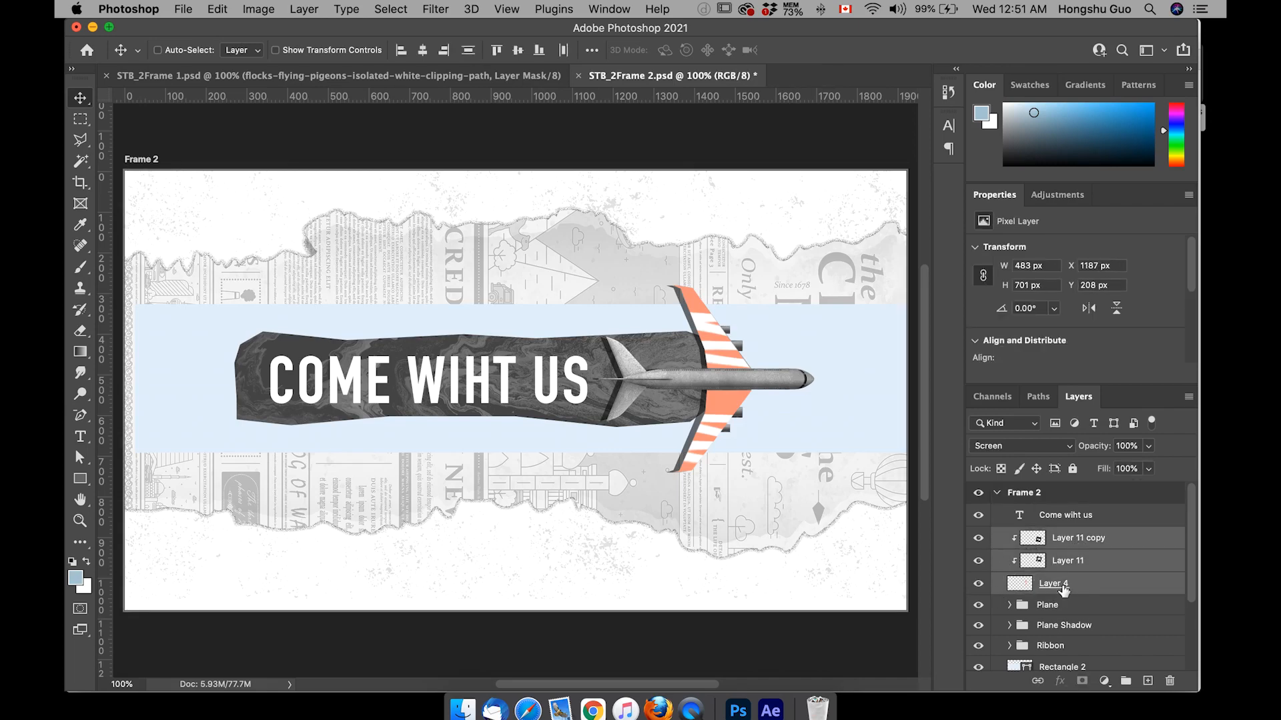
{"action": "left_click", "coordinate": [308, 10]}
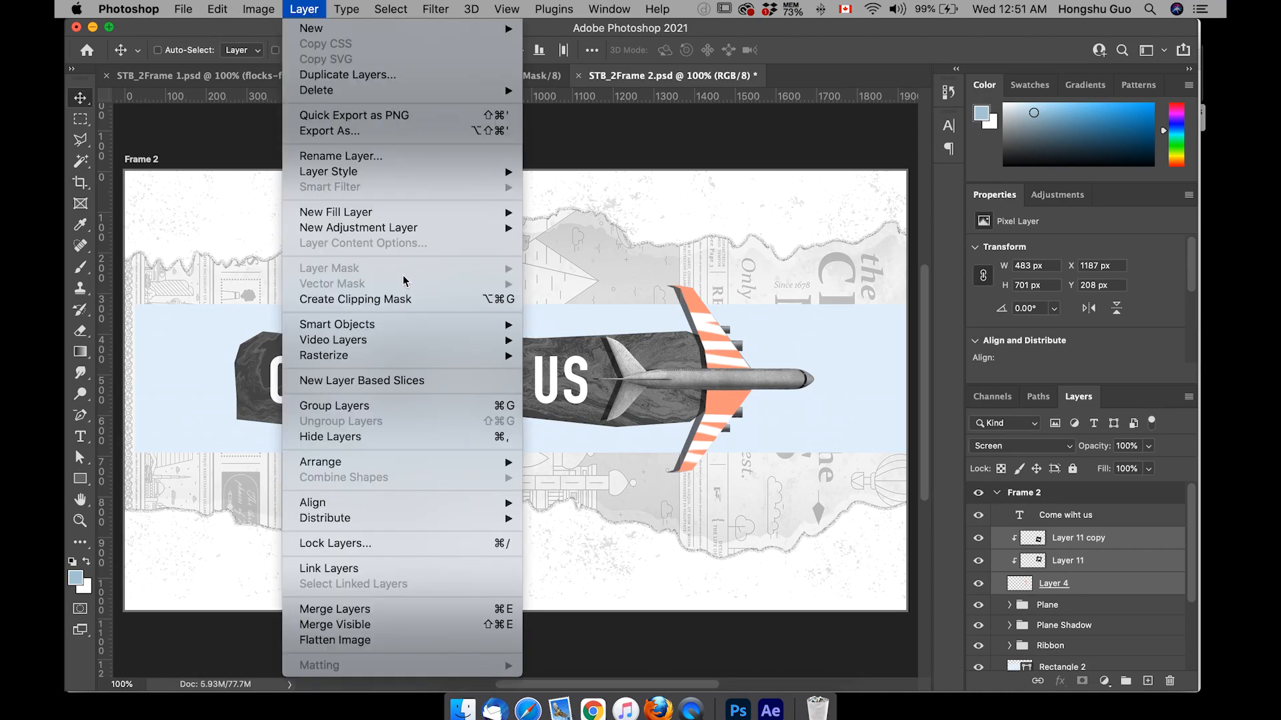
{"action": "mouse_move", "coordinate": [375, 320]}
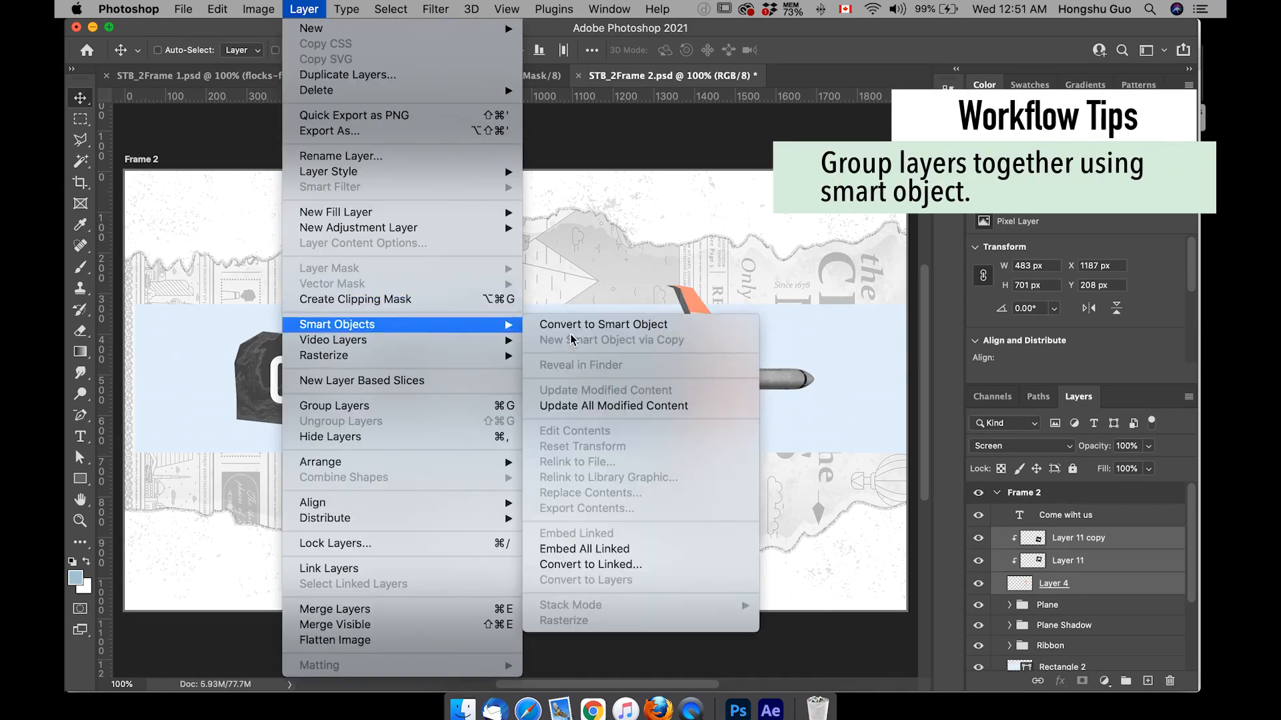
{"action": "left_click", "coordinate": [578, 325]}
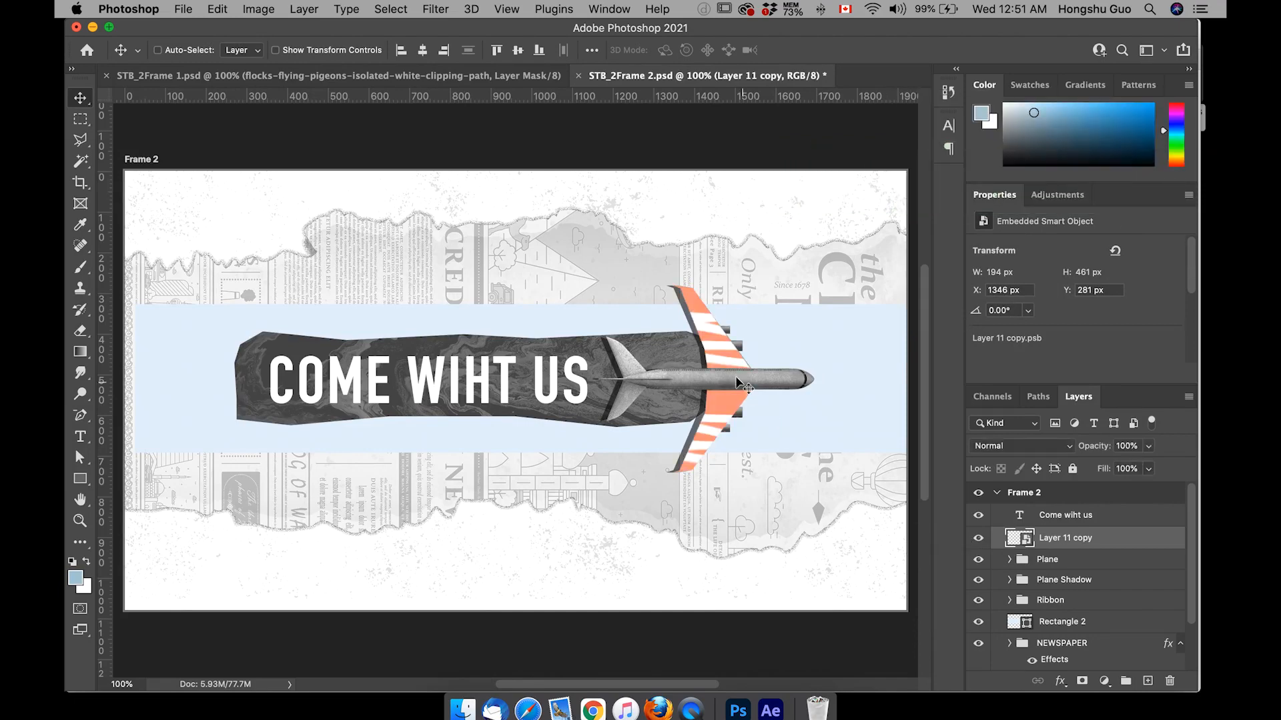
Step: Hide and show the Plane, Plane Shadow, Ribbon, Rectangle 2, NEWSPAPER and Vector Smart Object layers to check what each contains
{"action": "left_click", "coordinate": [979, 561]}
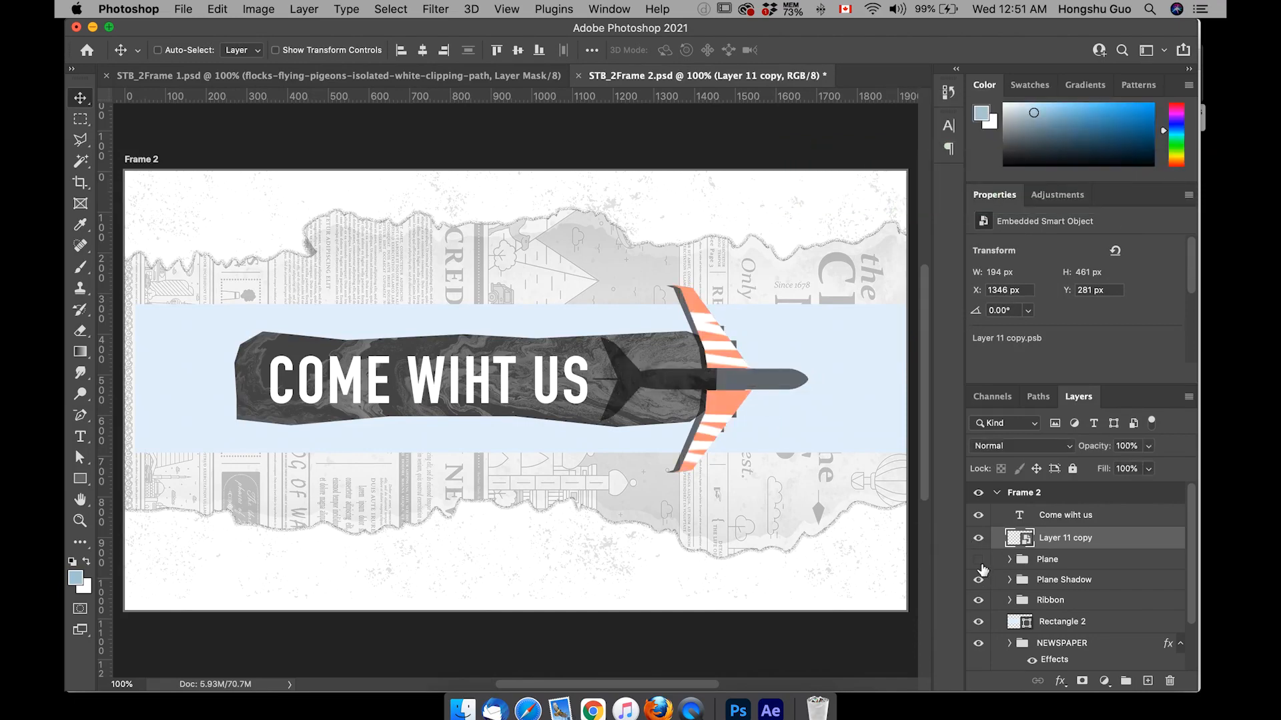
{"action": "left_click", "coordinate": [978, 580]}
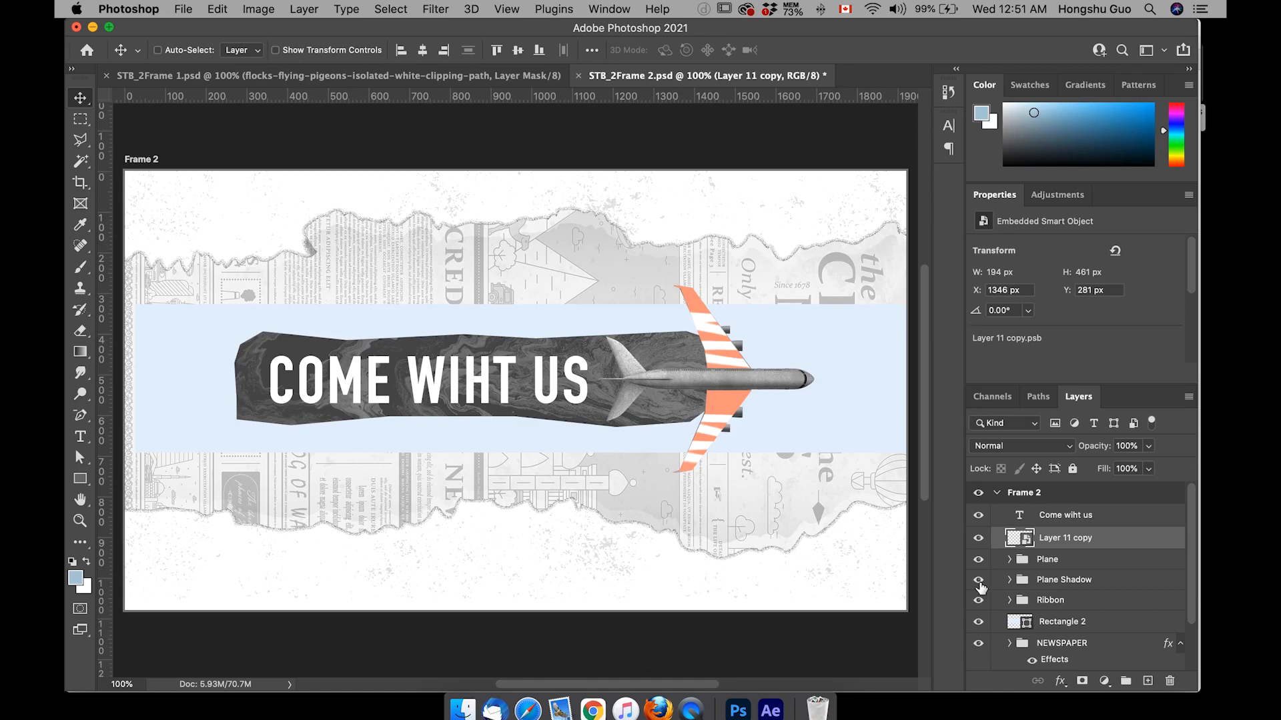
{"action": "left_click", "coordinate": [978, 582]}
{"action": "left_click", "coordinate": [978, 601]}
{"action": "left_click", "coordinate": [979, 600]}
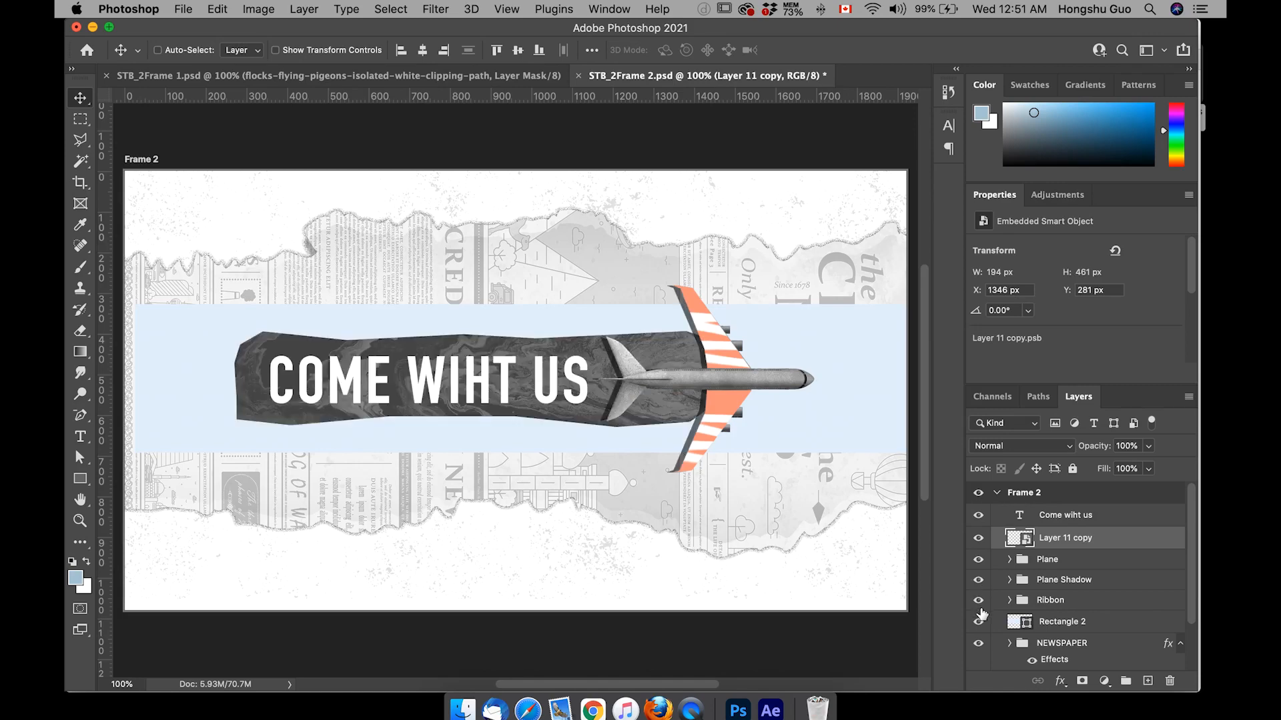
{"action": "left_click", "coordinate": [978, 622]}
{"action": "left_click", "coordinate": [978, 623]}
{"action": "left_click", "coordinate": [978, 644]}
{"action": "left_click", "coordinate": [979, 644]}
{"action": "scroll", "coordinate": [979, 647], "scroll_direction": "down", "scroll_amount": 3}
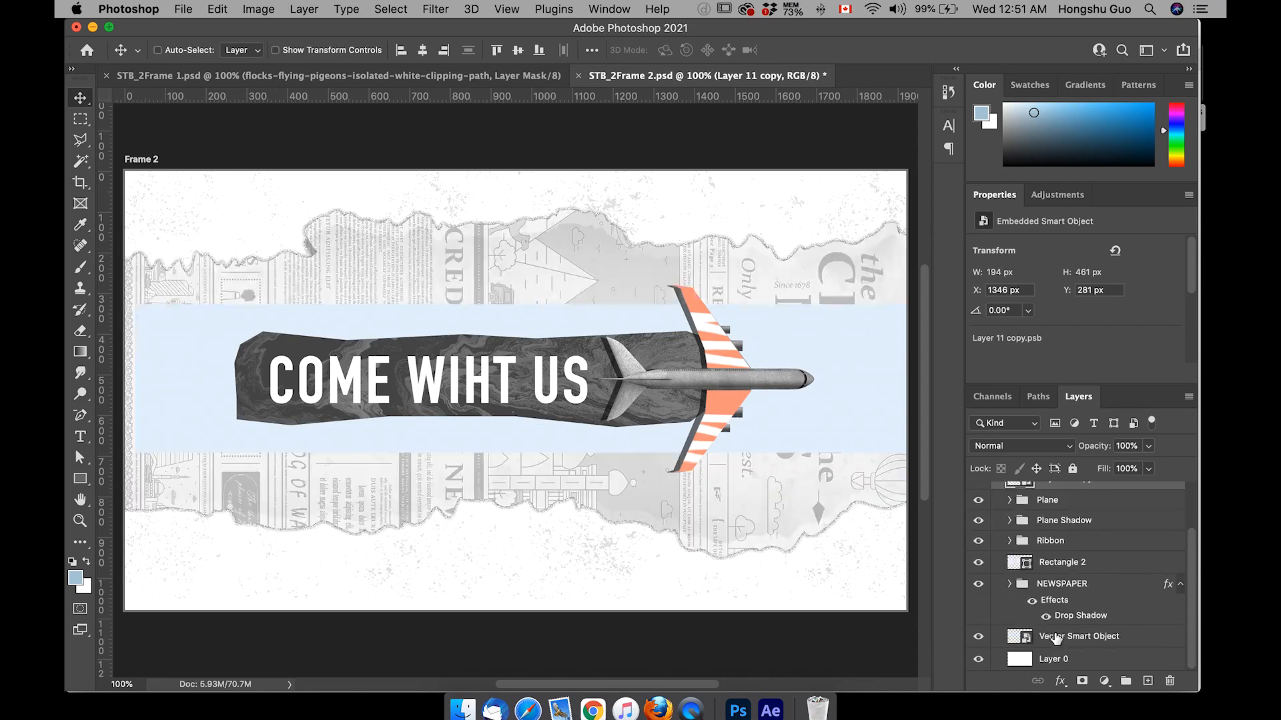
{"action": "left_click", "coordinate": [977, 638]}
{"action": "scroll", "coordinate": [1095, 634], "scroll_direction": "up", "scroll_amount": 2}
{"action": "scroll", "coordinate": [1091, 600], "scroll_direction": "up", "scroll_amount": 1}
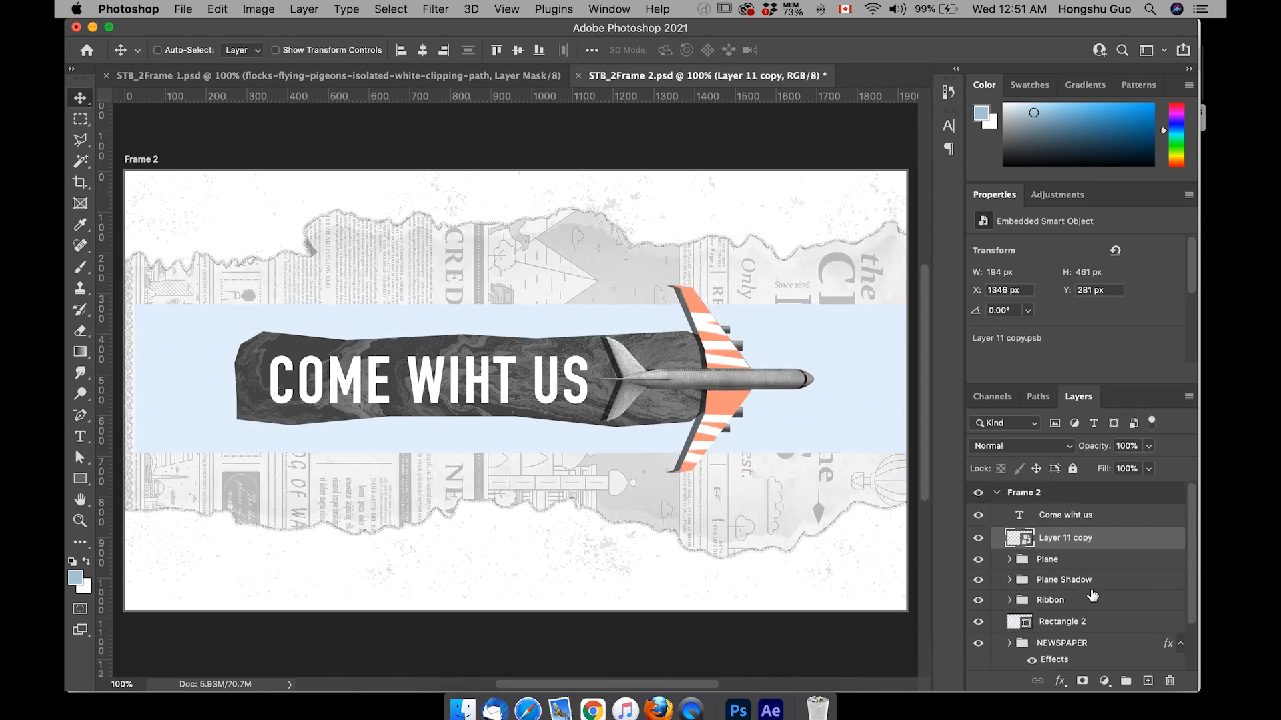
{"action": "scroll", "coordinate": [1092, 599], "scroll_direction": "down", "scroll_amount": 1}
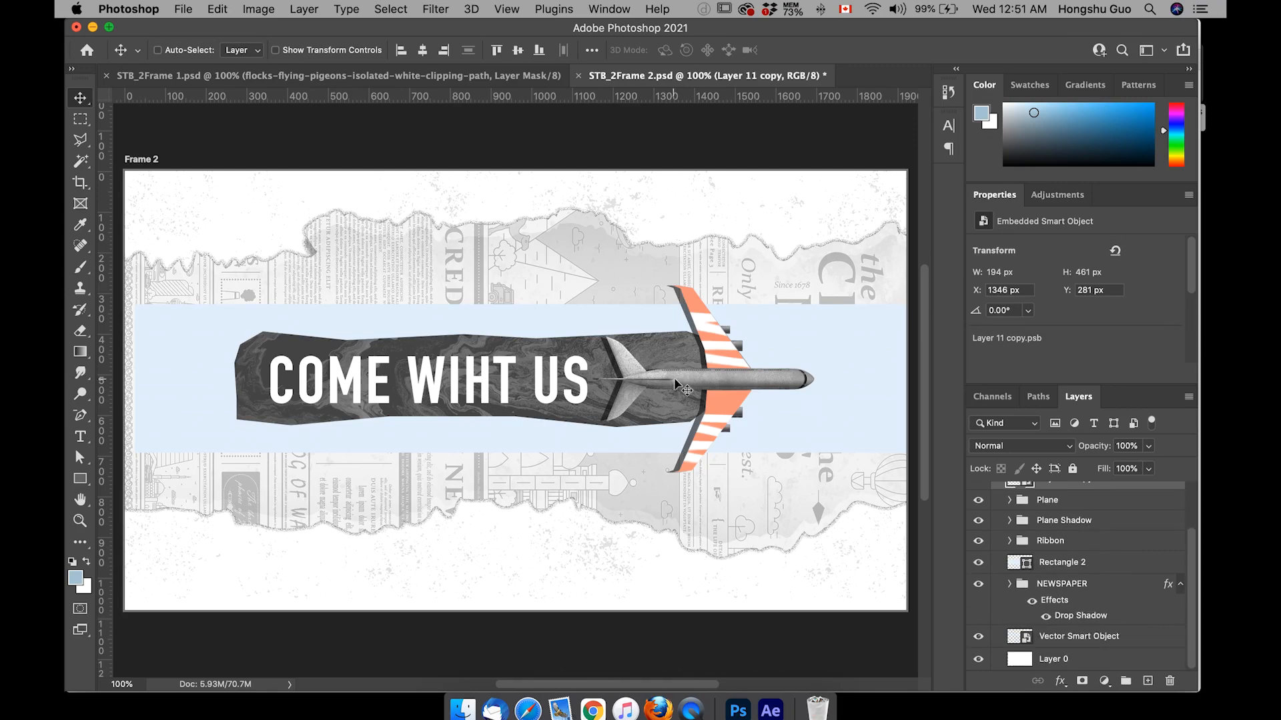
Step: Save STB_2Frame 2.psd and open STB_2Frame 3.psd in Photoshop
{"action": "left_click", "coordinate": [193, 10]}
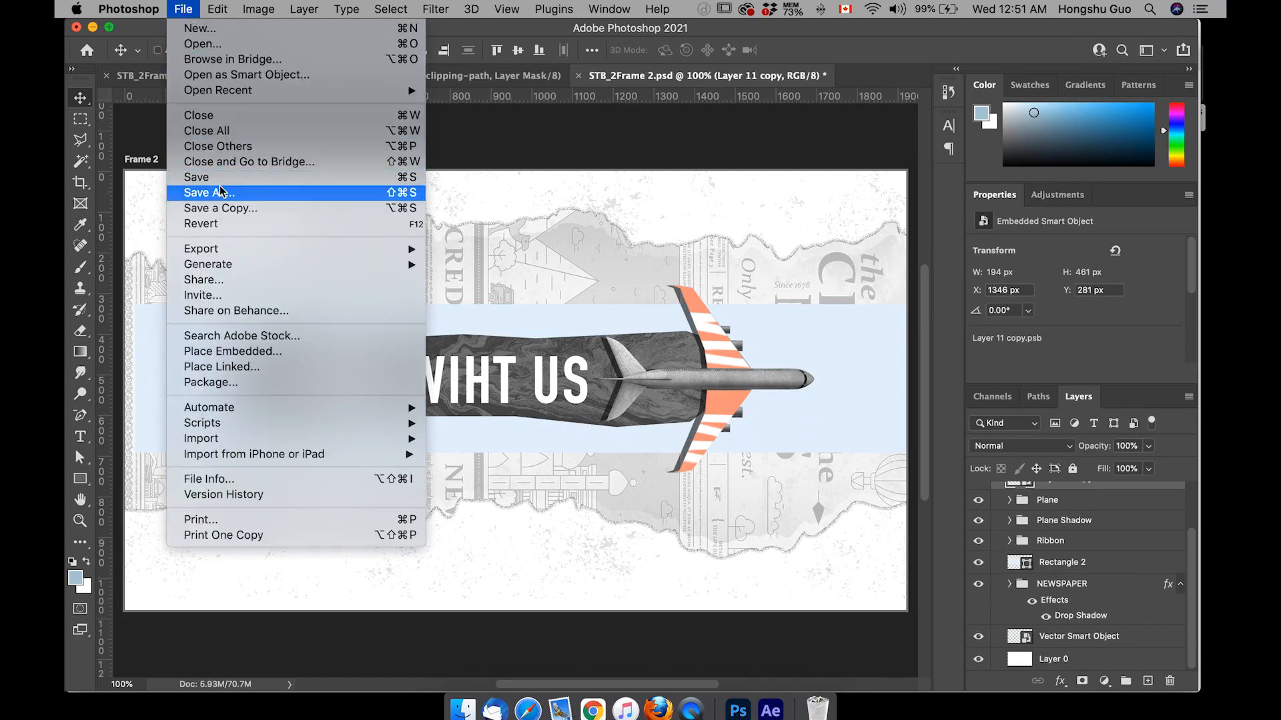
{"action": "left_click", "coordinate": [203, 174]}
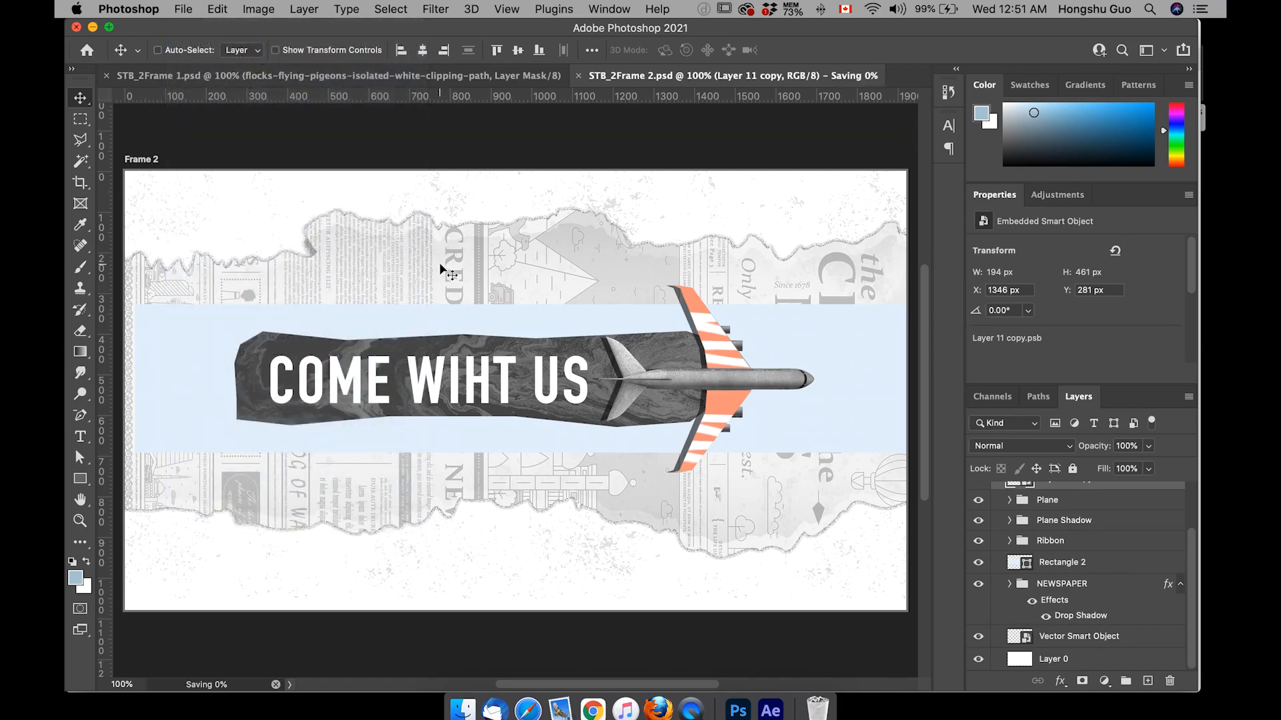
{"action": "left_click", "coordinate": [463, 709]}
{"action": "double_click", "coordinate": [707, 136]}
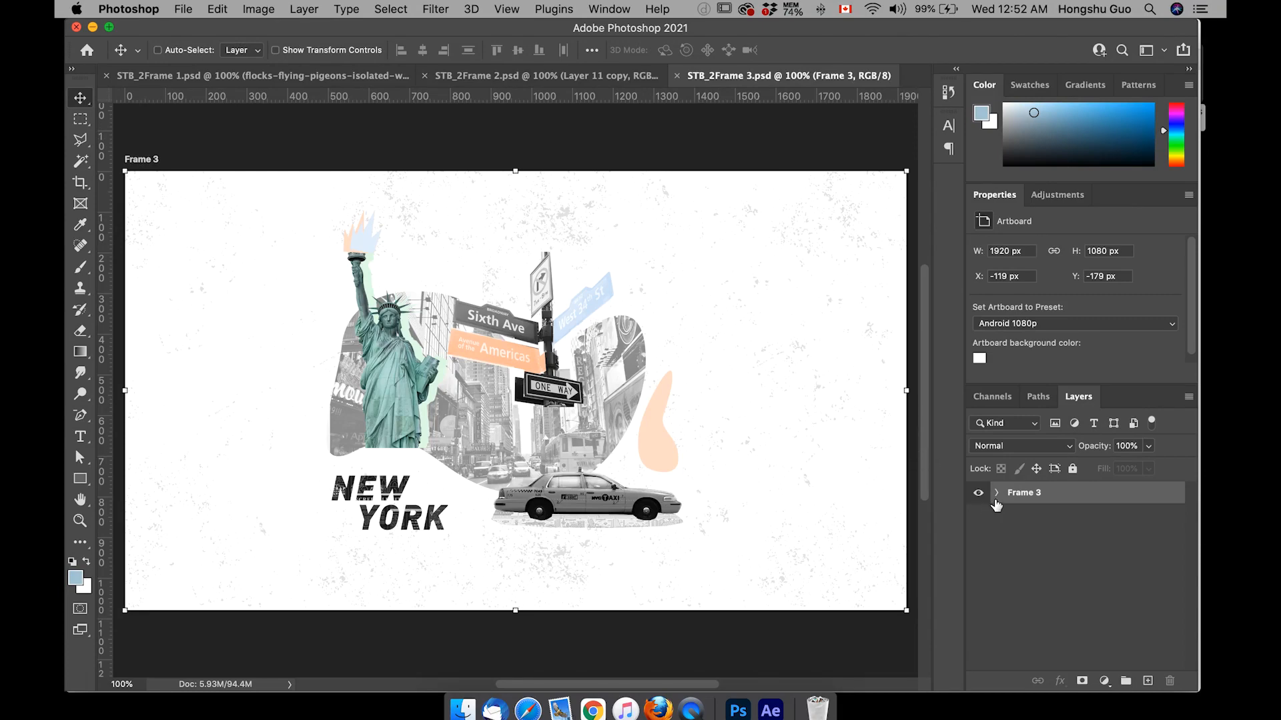
Step: Expand the Frame 3 artboard, look through its layers and hide and show Layer 15 to check it
{"action": "left_click", "coordinate": [995, 497]}
{"action": "scroll", "coordinate": [1052, 540], "scroll_direction": "down", "scroll_amount": 3}
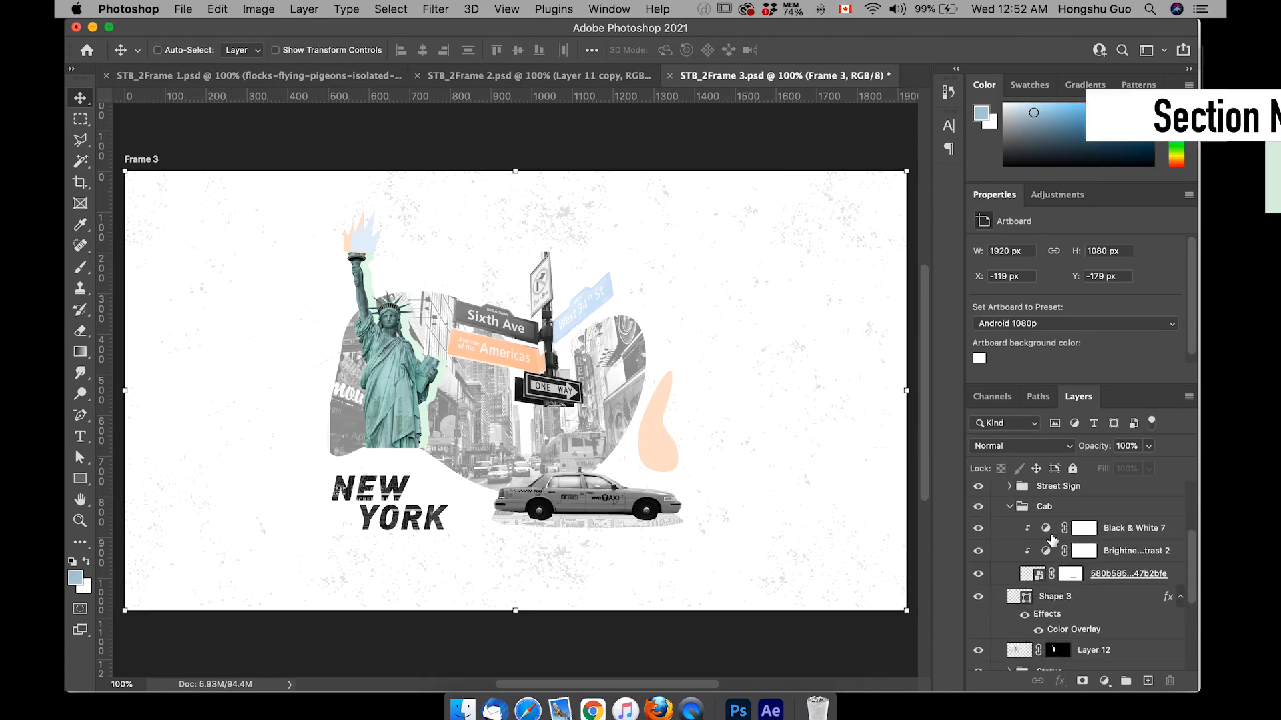
{"action": "scroll", "coordinate": [1052, 541], "scroll_direction": "up", "scroll_amount": 3}
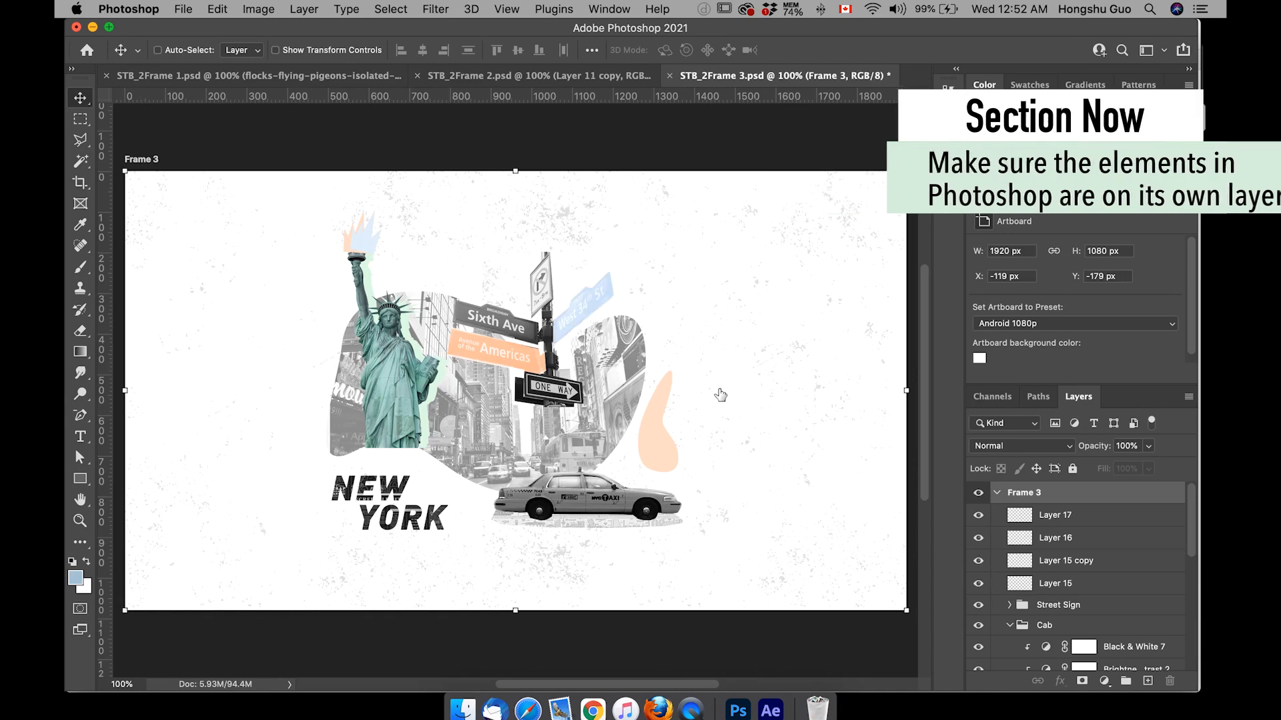
{"action": "left_click", "coordinate": [978, 584]}
{"action": "left_click", "coordinate": [978, 583]}
{"action": "scroll", "coordinate": [1019, 596], "scroll_direction": "down", "scroll_amount": 1}
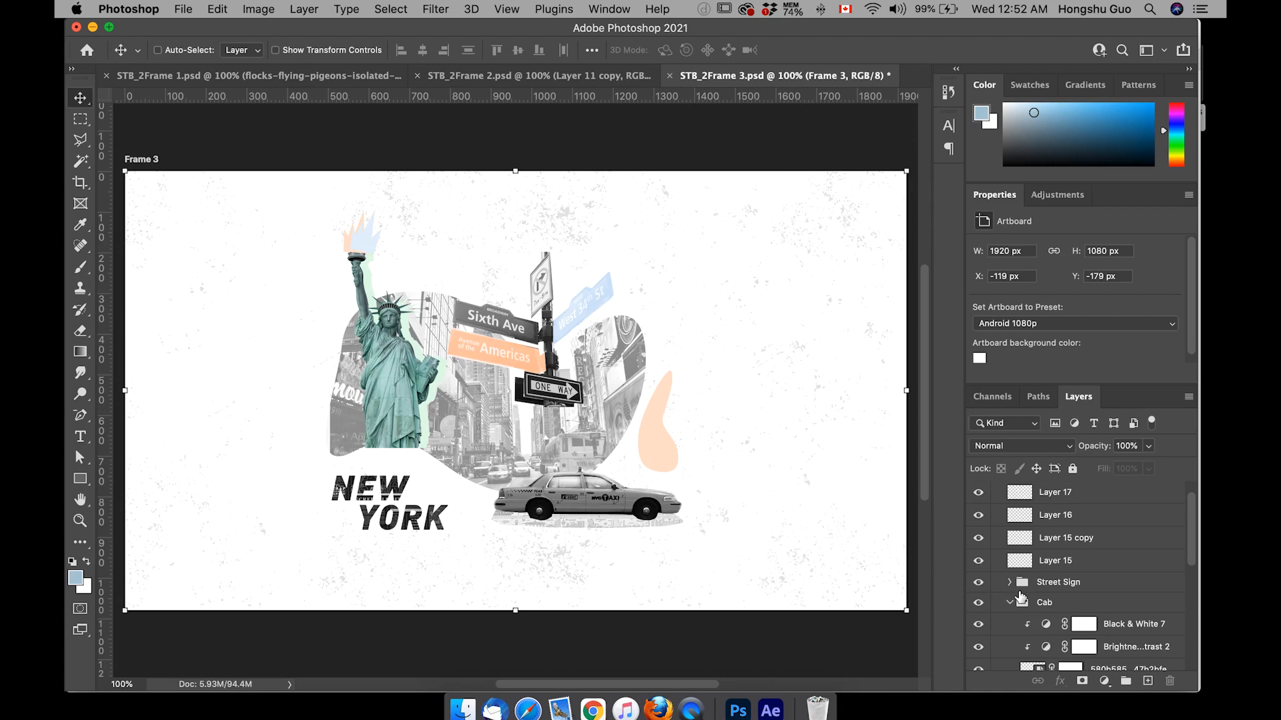
Step: Collapse the Cab group and check the Street Sign, Cab and Shape 3 layers by hiding and showing them
{"action": "left_click", "coordinate": [978, 586]}
{"action": "left_click", "coordinate": [978, 603]}
{"action": "left_click", "coordinate": [978, 603]}
{"action": "left_click", "coordinate": [1009, 602]}
{"action": "scroll", "coordinate": [1007, 600], "scroll_direction": "down", "scroll_amount": 1}
{"action": "left_click", "coordinate": [978, 574]}
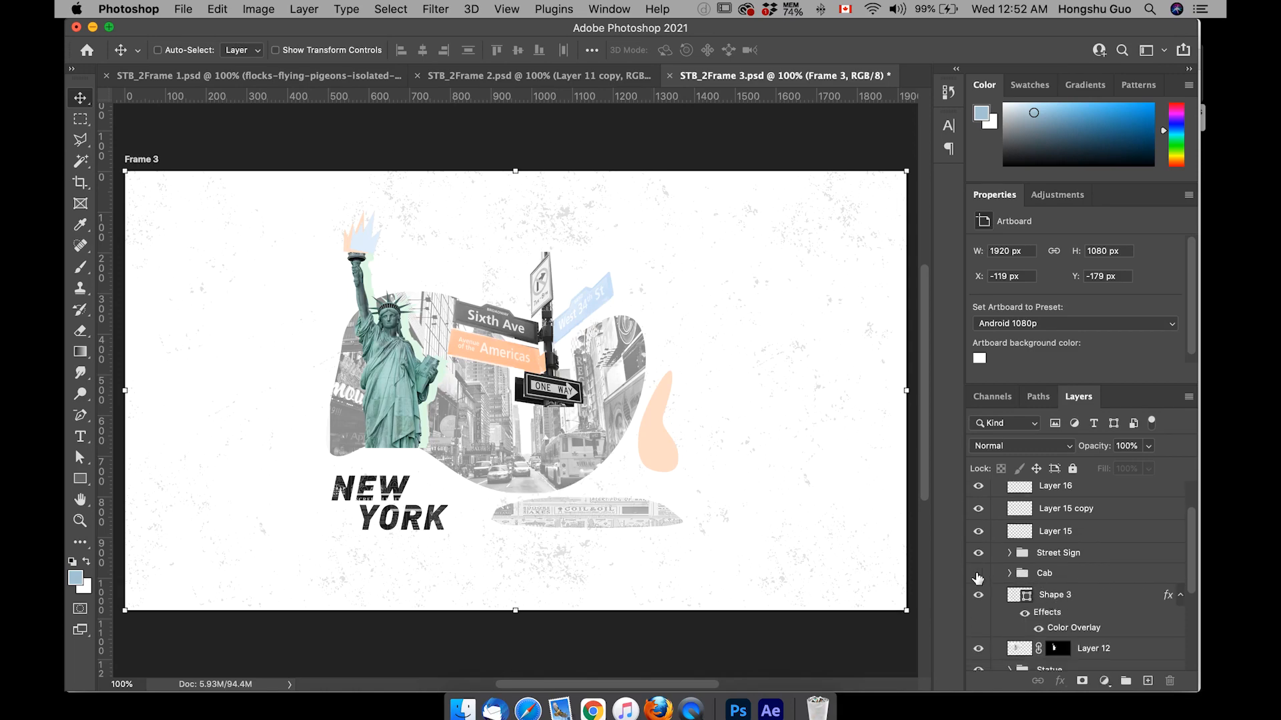
{"action": "left_click", "coordinate": [978, 573]}
{"action": "scroll", "coordinate": [980, 567], "scroll_direction": "down", "scroll_amount": 2}
{"action": "left_click", "coordinate": [979, 531]}
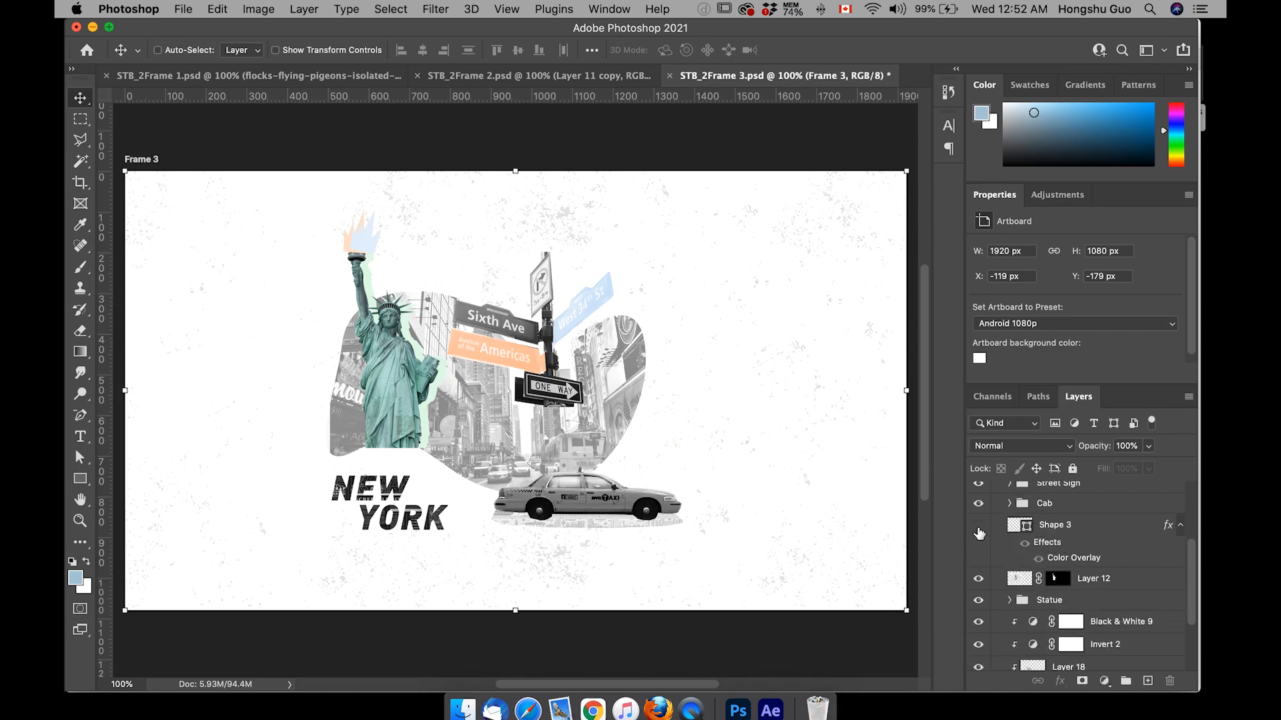
{"action": "left_click", "coordinate": [977, 525]}
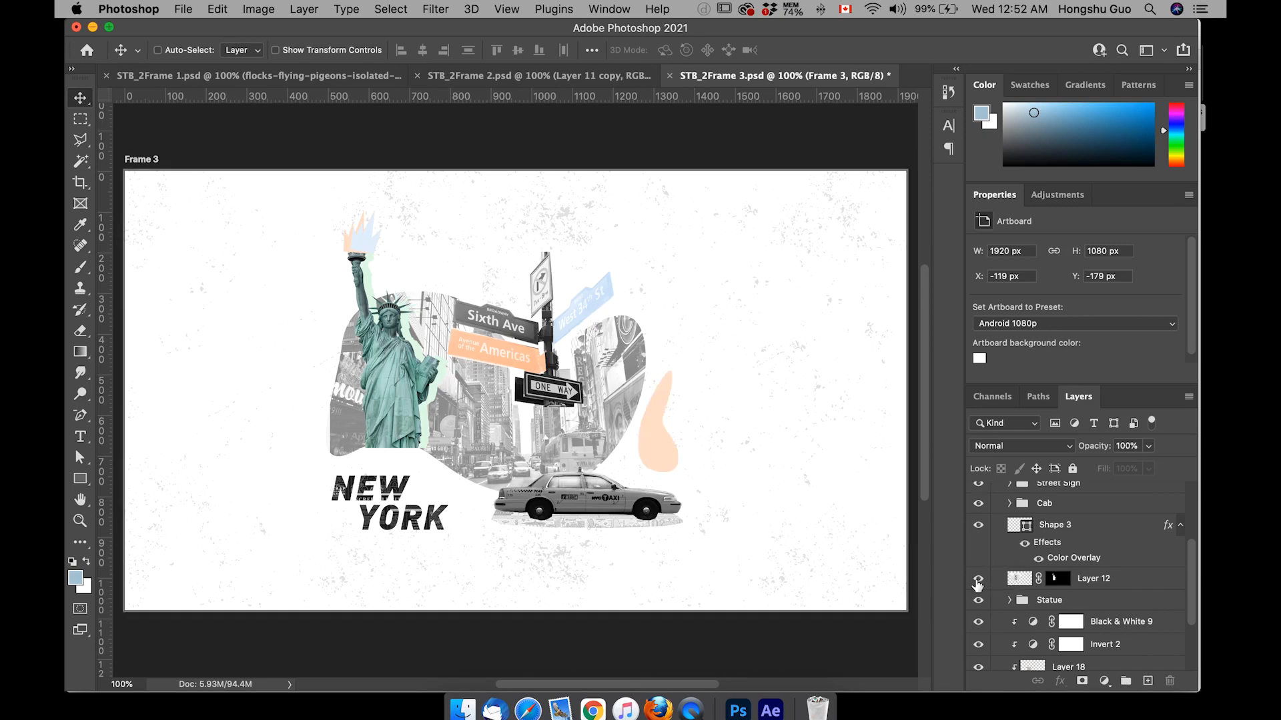
Step: Check Layer 12 by hiding and showing it, and convert the masked layer into a smart object
{"action": "left_click", "coordinate": [997, 579]}
{"action": "left_click", "coordinate": [980, 579]}
{"action": "left_click", "coordinate": [983, 581]}
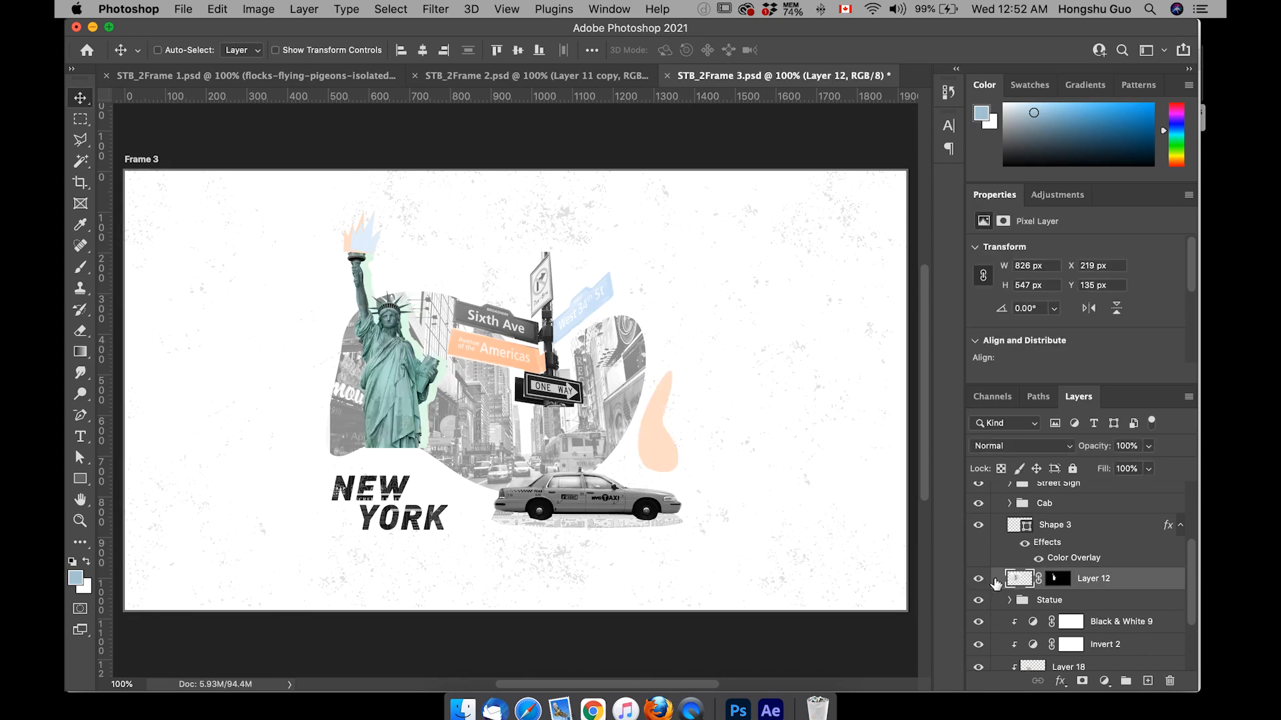
{"action": "left_click", "coordinate": [979, 579]}
{"action": "left_click", "coordinate": [978, 579]}
{"action": "left_click", "coordinate": [1064, 587]}
{"action": "left_click", "coordinate": [1022, 587]}
{"action": "left_click", "coordinate": [309, 8]}
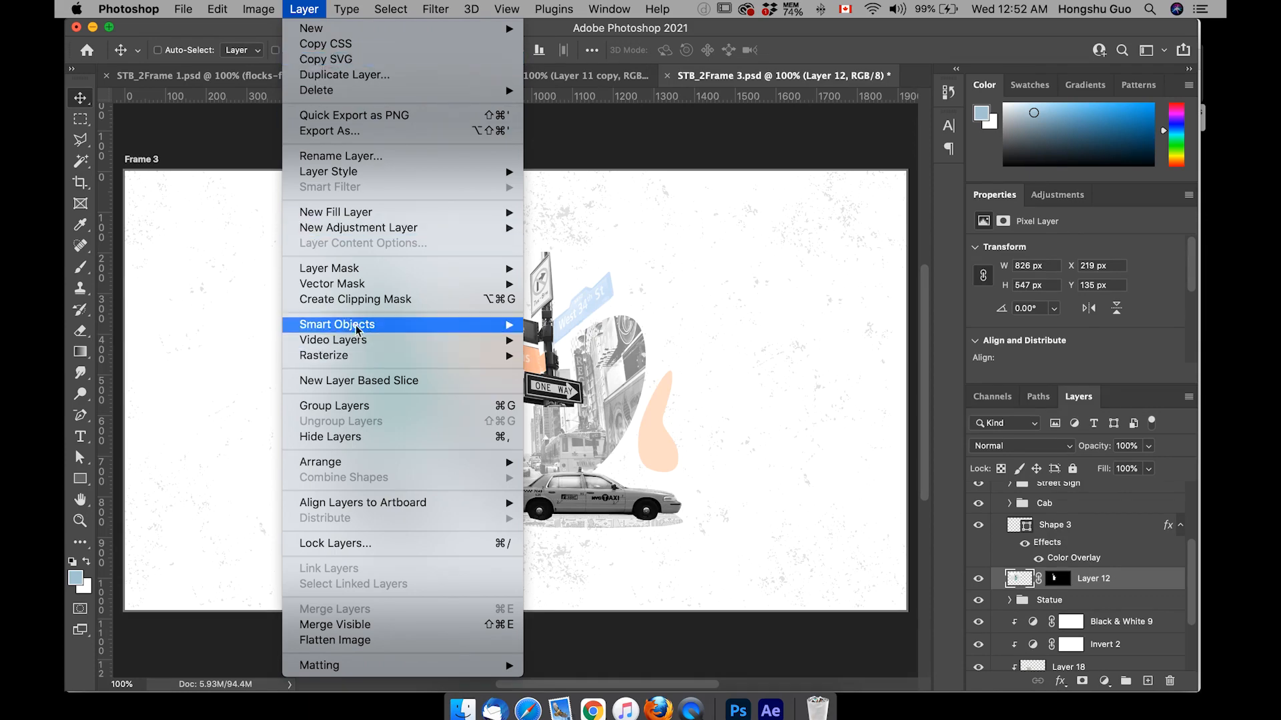
{"action": "mouse_move", "coordinate": [357, 325]}
{"action": "left_click", "coordinate": [566, 327]}
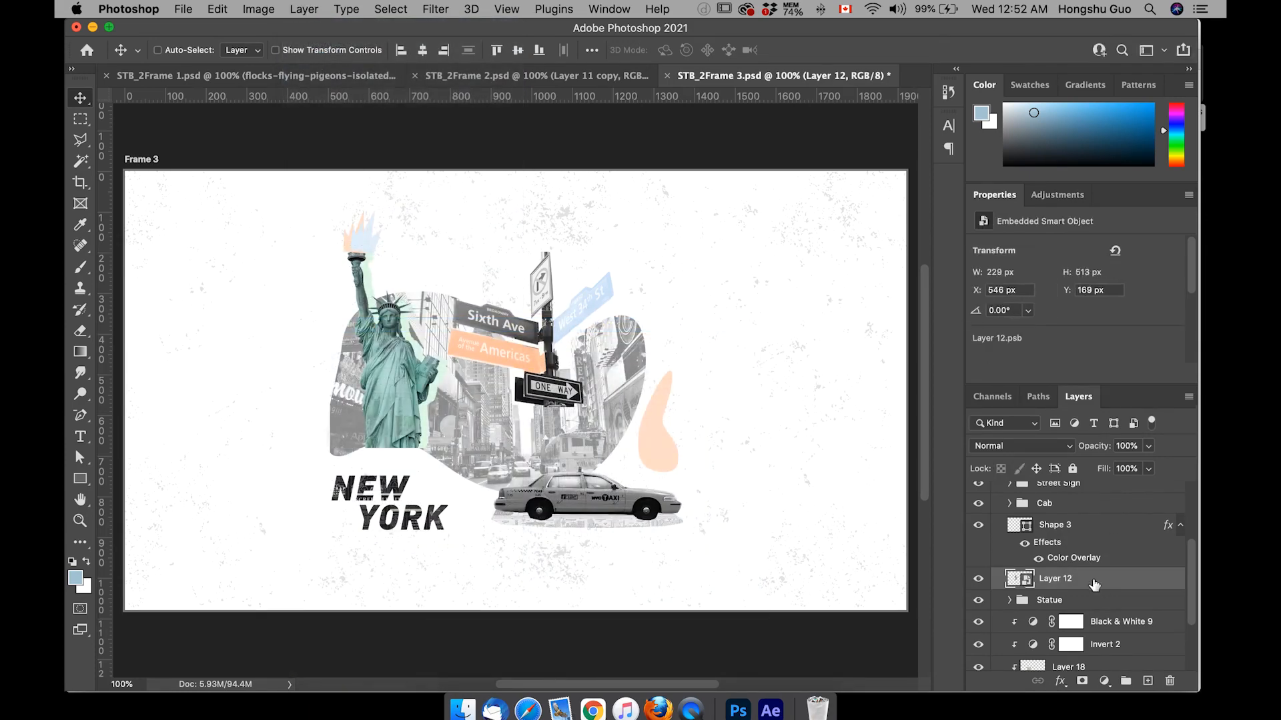
Step: Examine the contents of the Statue group and hide and show the group and the NEW YORK text to check them
{"action": "scroll", "coordinate": [1043, 589], "scroll_direction": "down", "scroll_amount": 3}
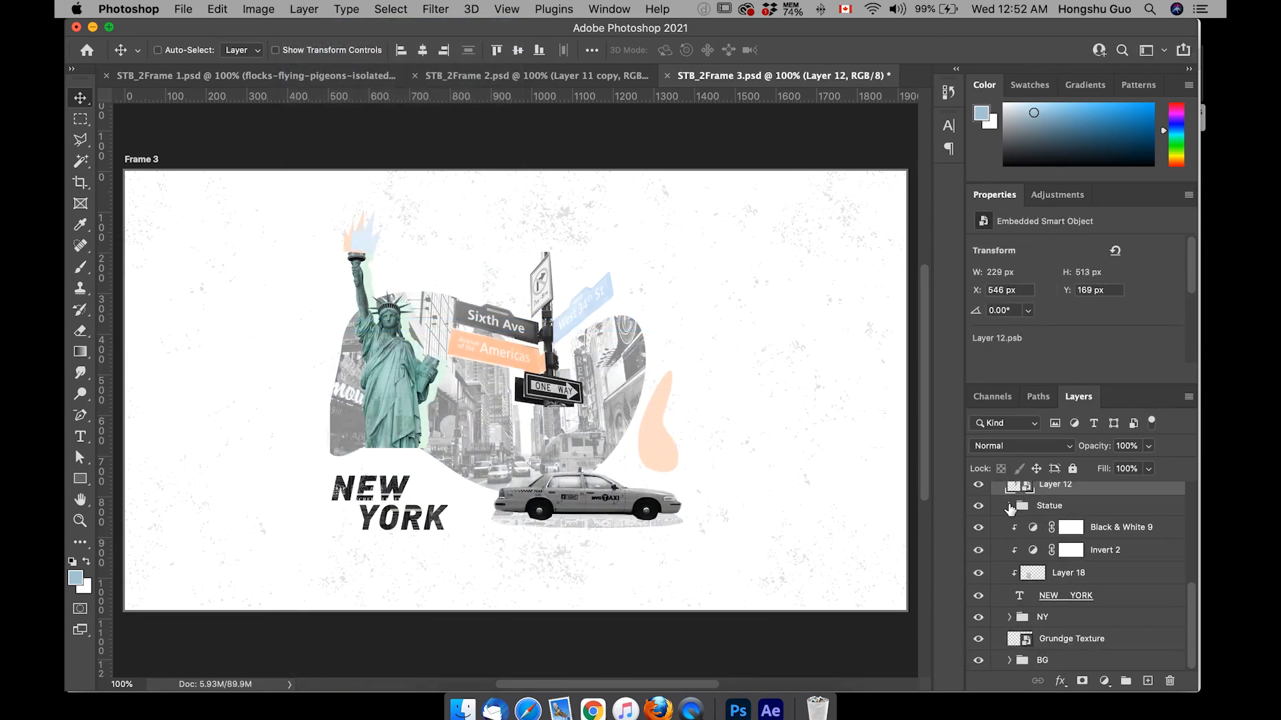
{"action": "left_click", "coordinate": [1010, 507]}
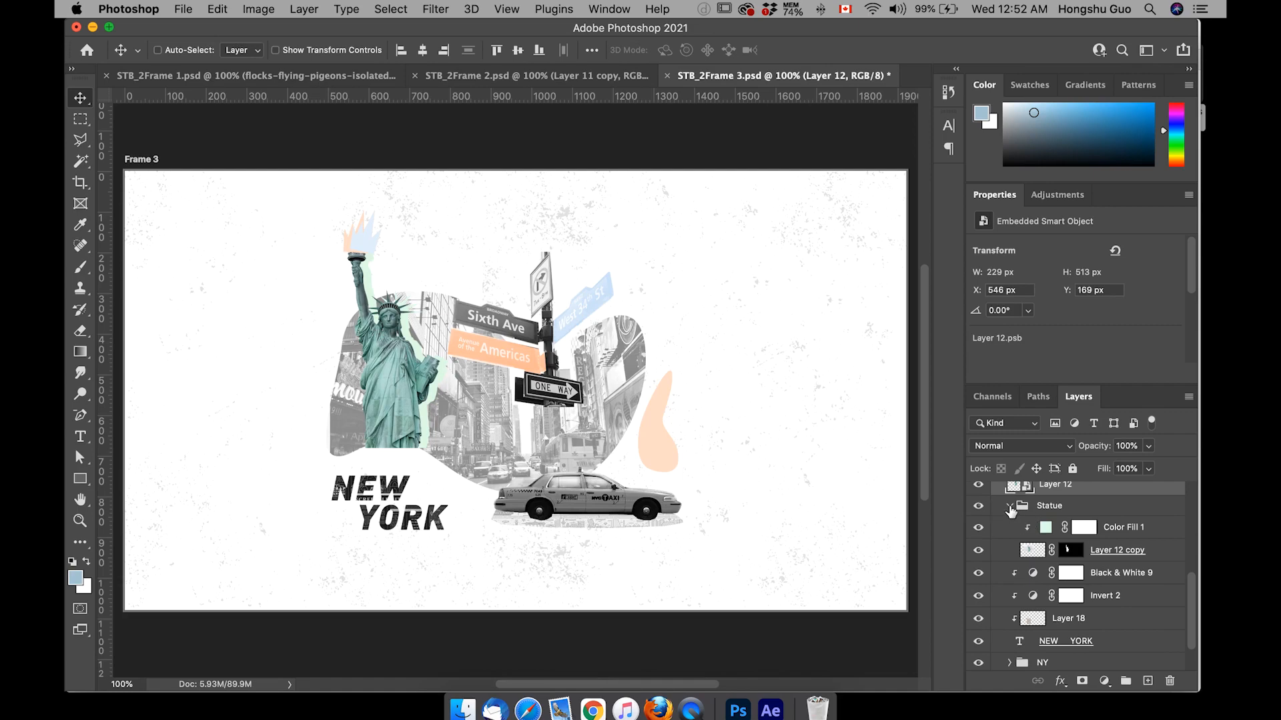
{"action": "left_click", "coordinate": [1010, 506]}
{"action": "left_click", "coordinate": [1047, 513]}
{"action": "left_click", "coordinate": [978, 507]}
{"action": "left_click", "coordinate": [978, 507]}
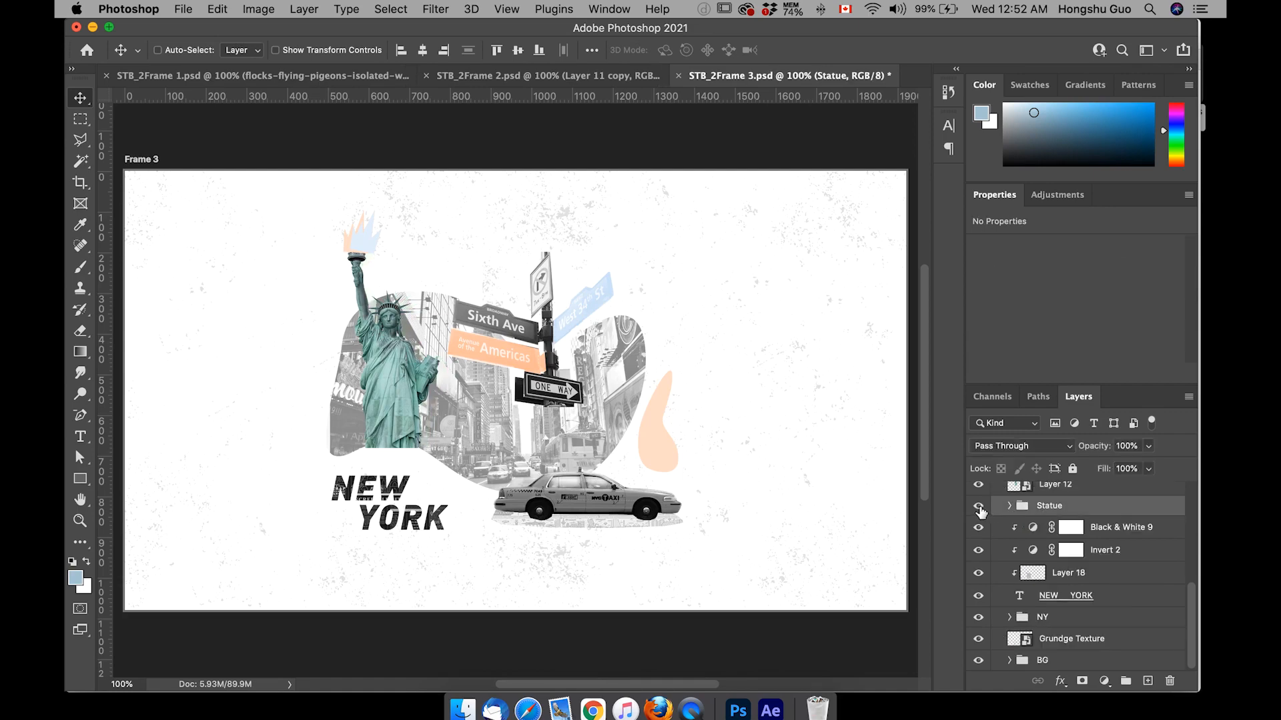
{"action": "left_click", "coordinate": [974, 506]}
{"action": "left_click", "coordinate": [974, 505]}
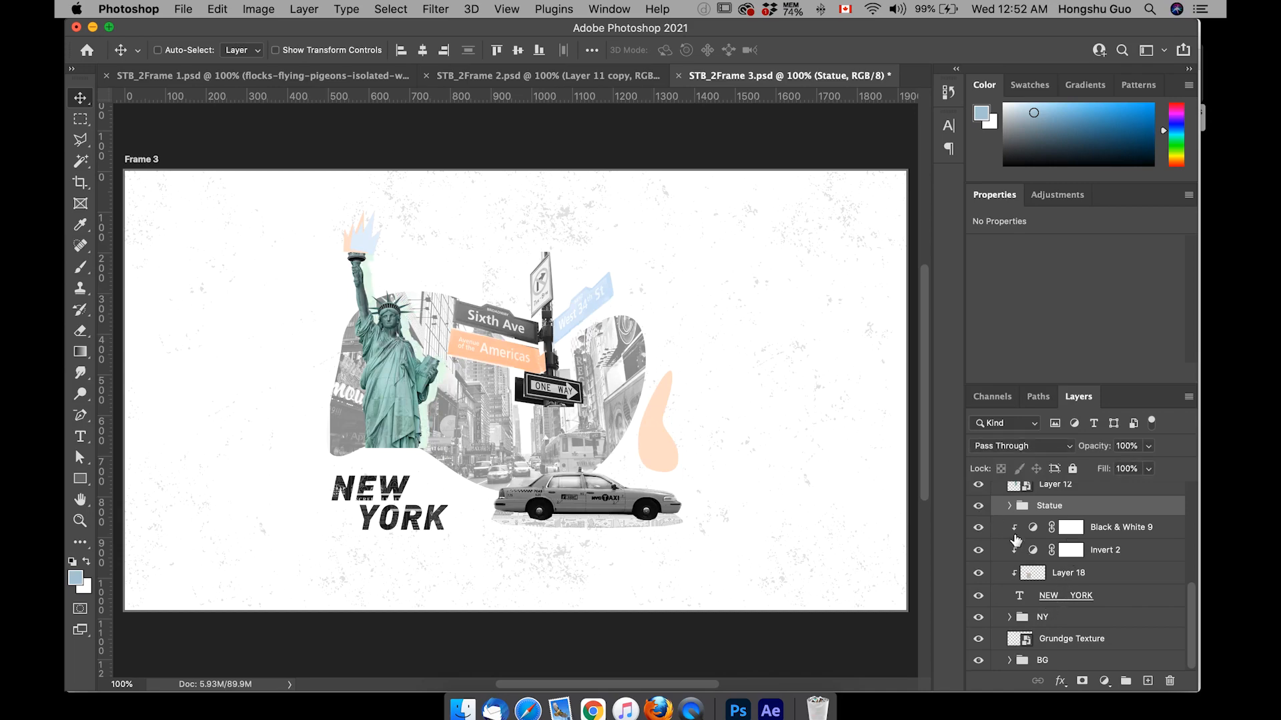
{"action": "left_click", "coordinate": [979, 597]}
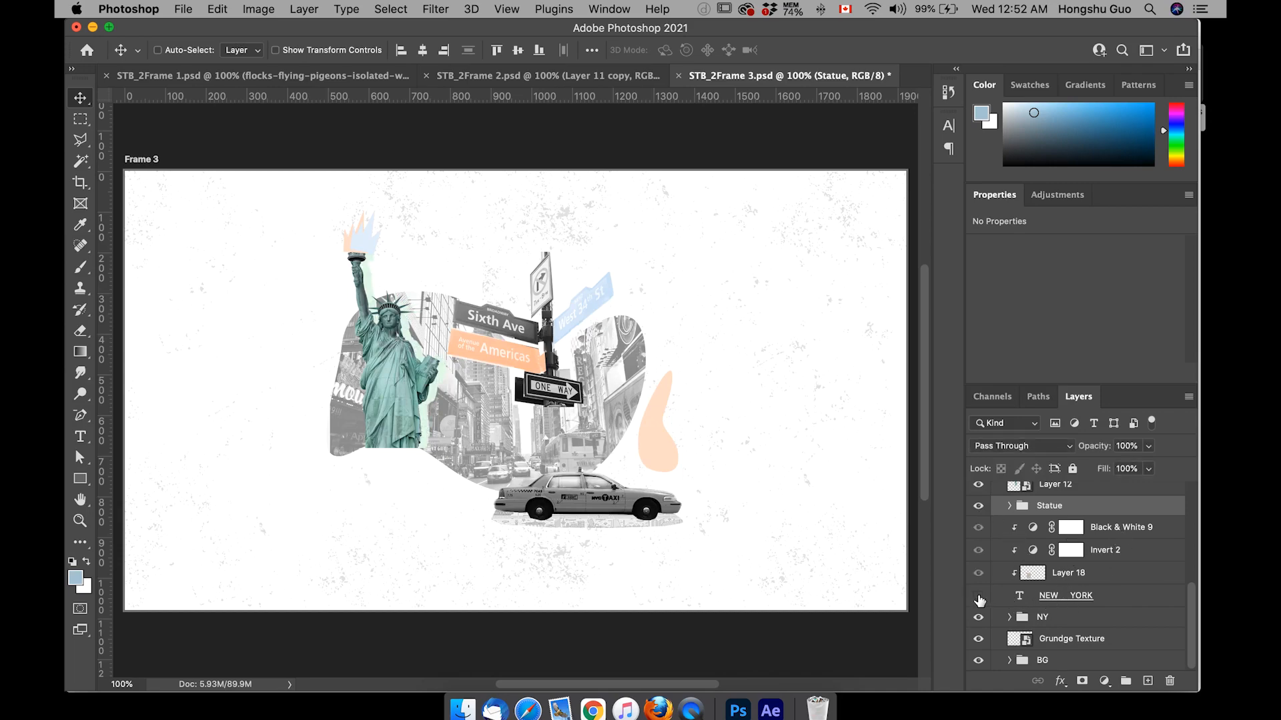
{"action": "left_click", "coordinate": [979, 597]}
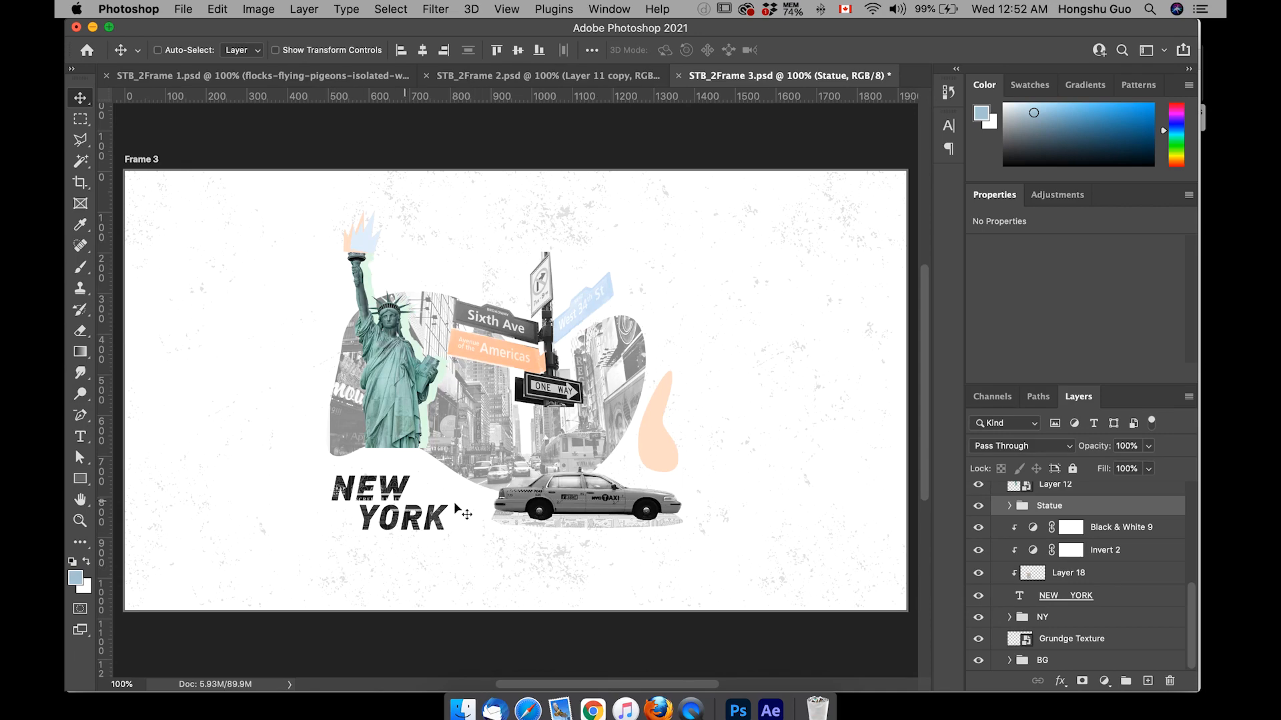
Step: Convert Black & White 9, Invert 2, Layer 18 and the NEW YORK text layer into one smart object
{"action": "left_click", "coordinate": [1110, 526]}
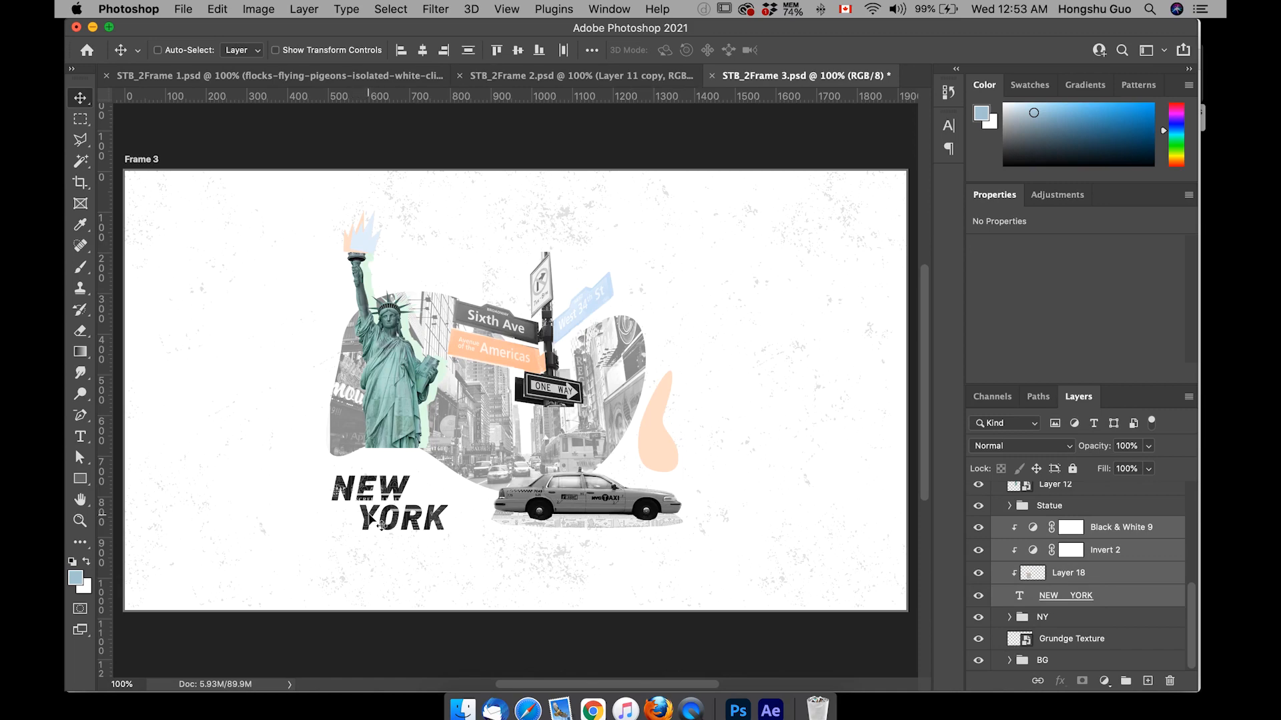
{"action": "left_click", "coordinate": [308, 7]}
{"action": "mouse_move", "coordinate": [371, 327]}
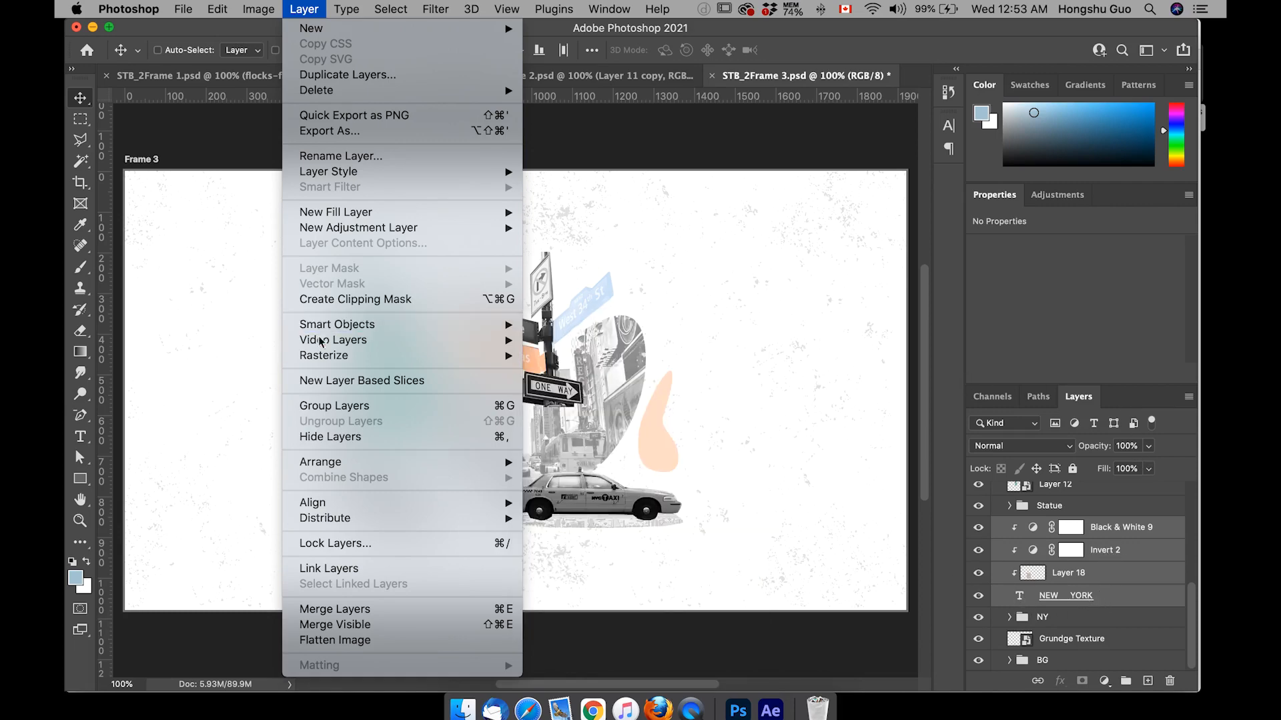
{"action": "left_click", "coordinate": [587, 324]}
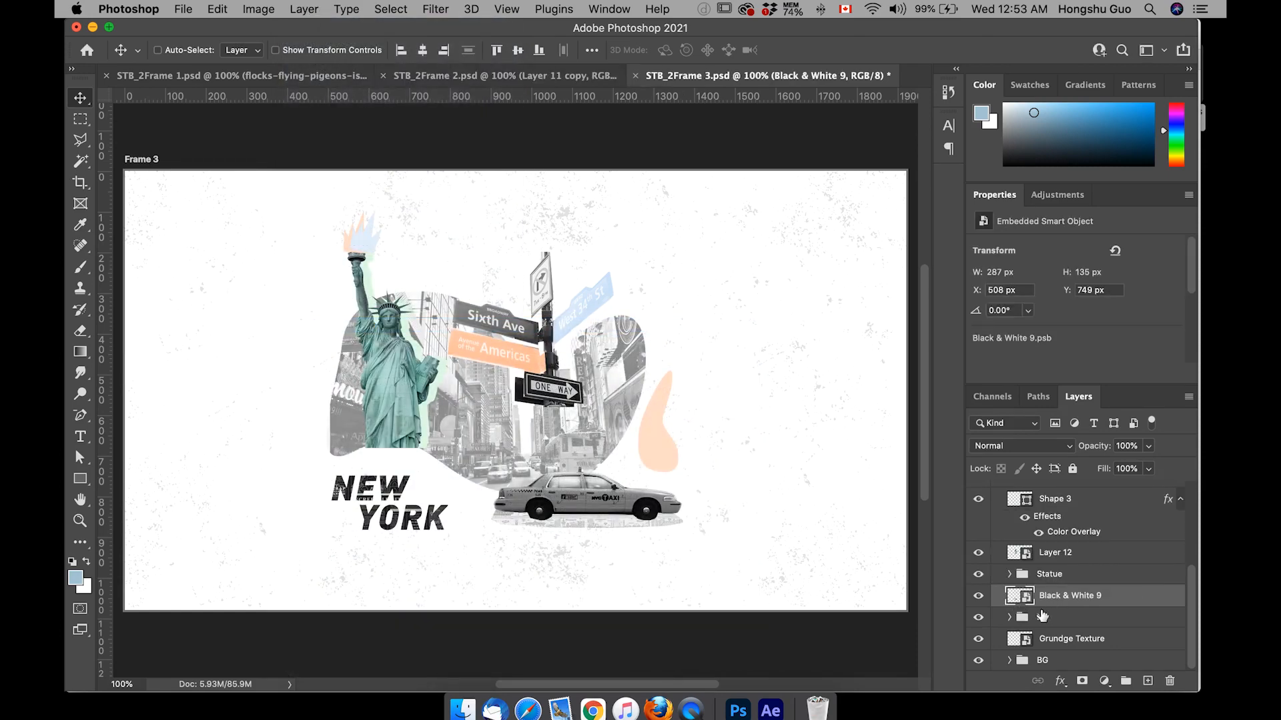
Step: Hide and show the Black & White 9 smart object, the NY group and the Grundge Texture layer to check them
{"action": "left_click", "coordinate": [978, 596]}
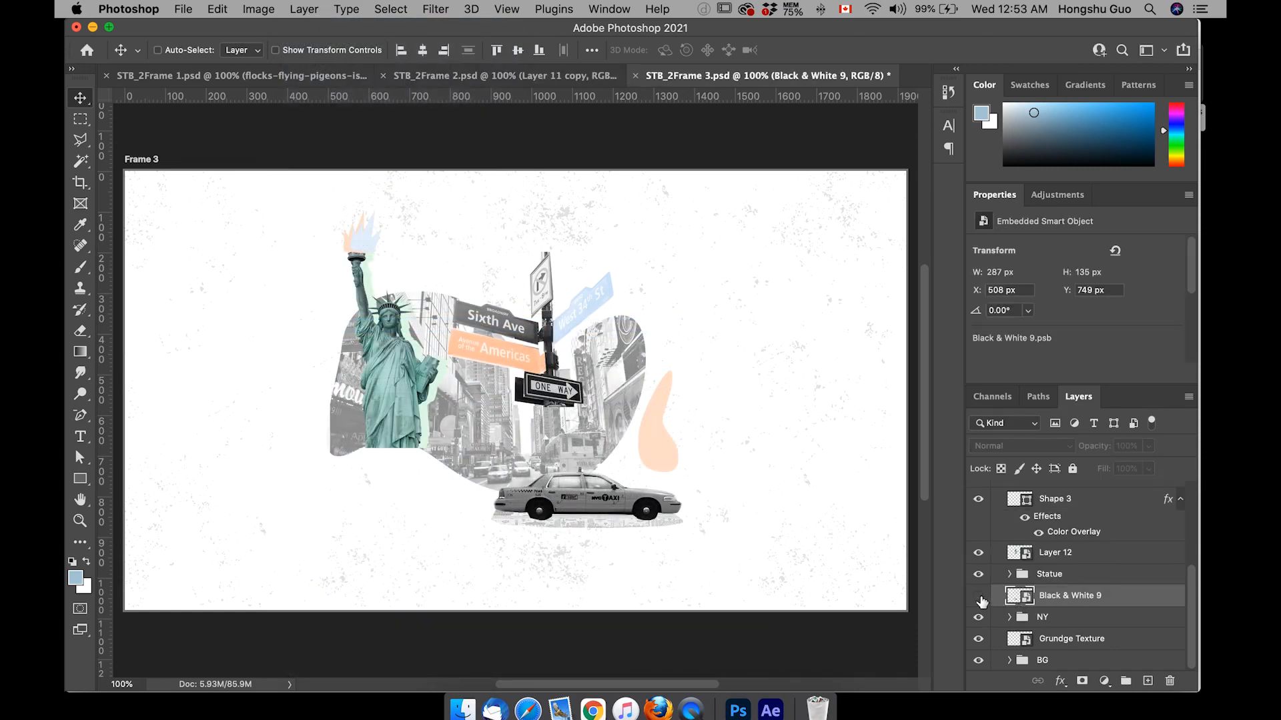
{"action": "left_click", "coordinate": [979, 596]}
{"action": "left_click", "coordinate": [978, 596]}
{"action": "left_click", "coordinate": [978, 596]}
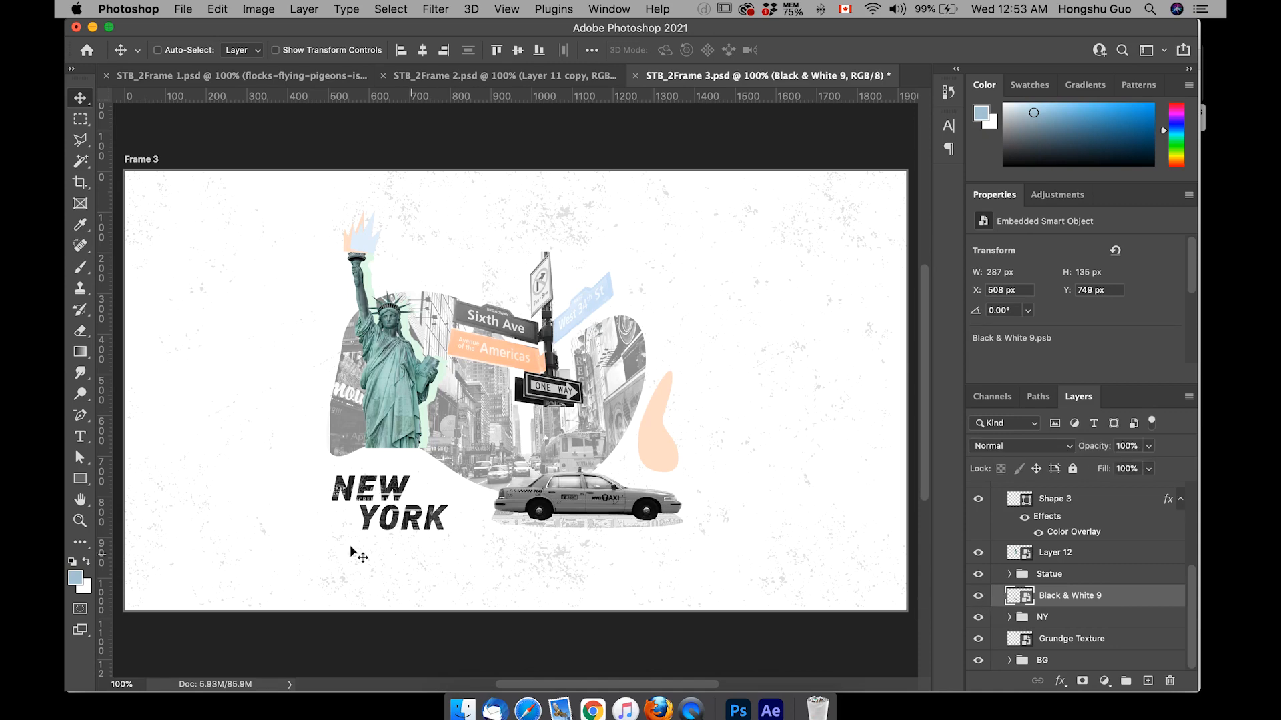
{"action": "left_click", "coordinate": [978, 617]}
{"action": "left_click", "coordinate": [978, 618]}
{"action": "left_click", "coordinate": [978, 641]}
{"action": "left_click", "coordinate": [978, 641]}
{"action": "scroll", "coordinate": [1086, 647], "scroll_direction": "up", "scroll_amount": 5}
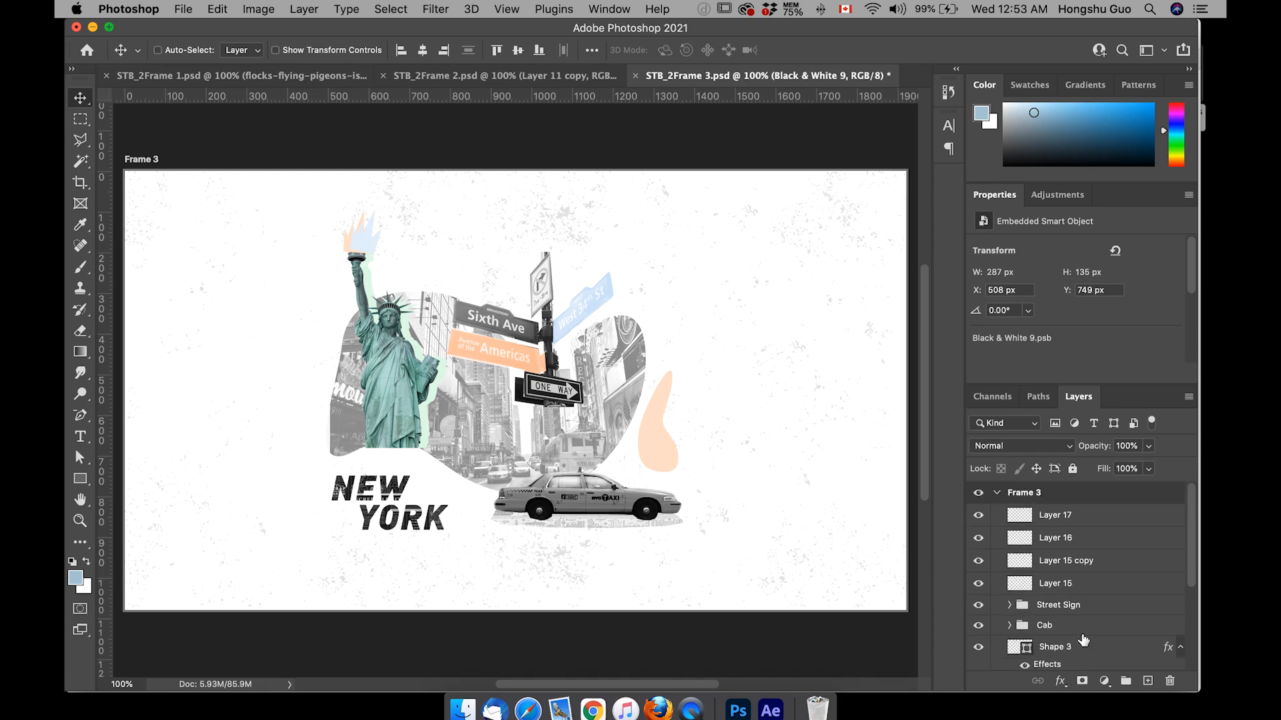
{"action": "scroll", "coordinate": [534, 300], "scroll_direction": "up", "scroll_amount": 3}
Step: Save STB_2Frame 3.psd and open STB_2Frame 4.psd in Photoshop
{"action": "left_click", "coordinate": [179, 12]}
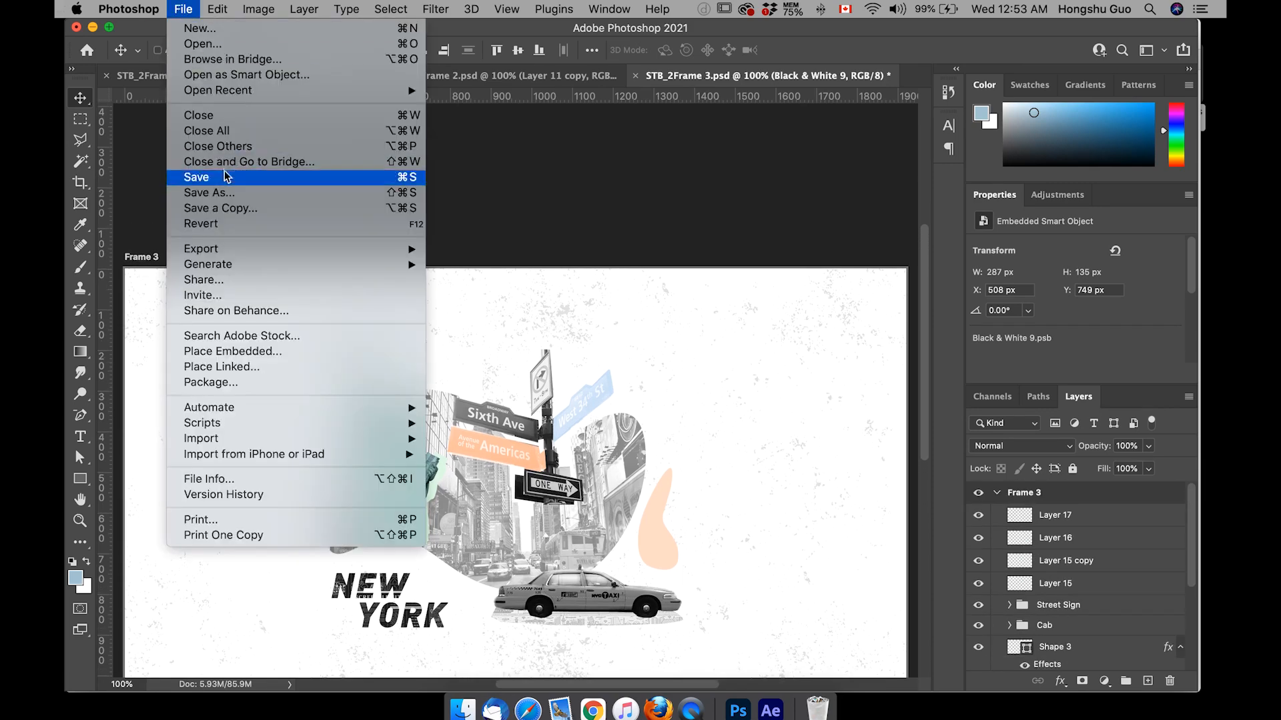
{"action": "left_click", "coordinate": [221, 175]}
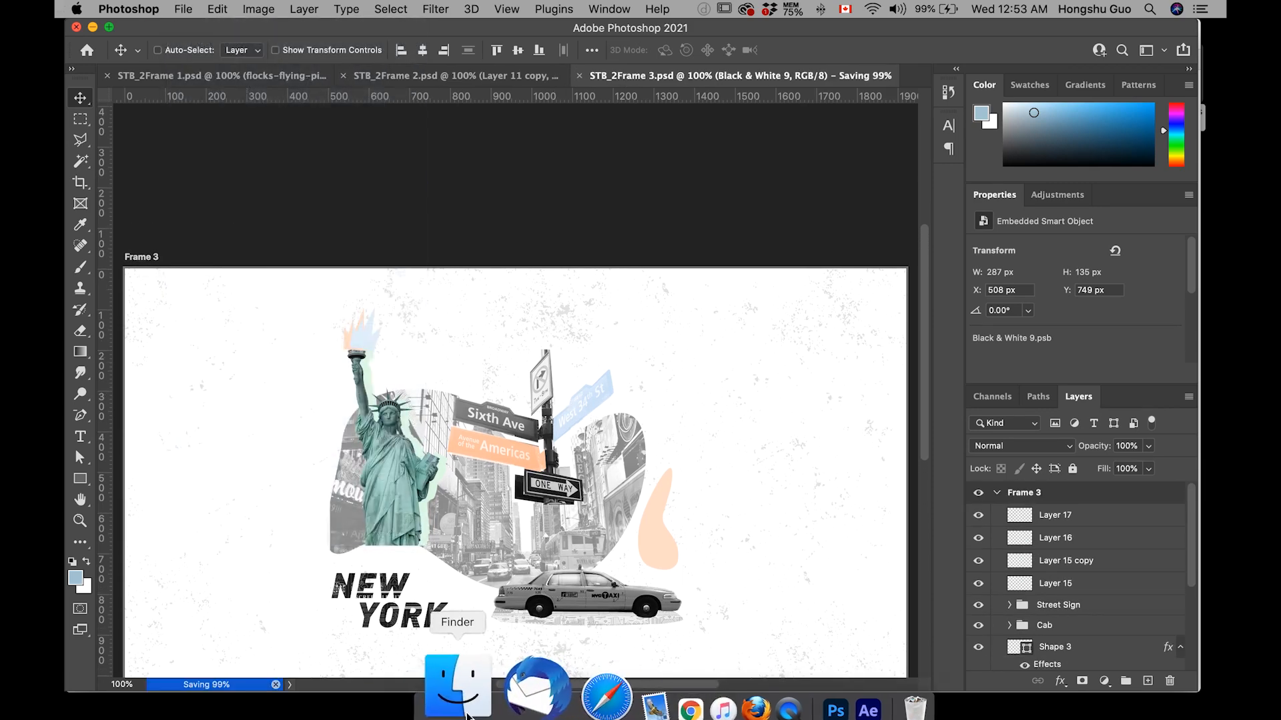
{"action": "left_click", "coordinate": [448, 706]}
{"action": "double_click", "coordinate": [686, 150]}
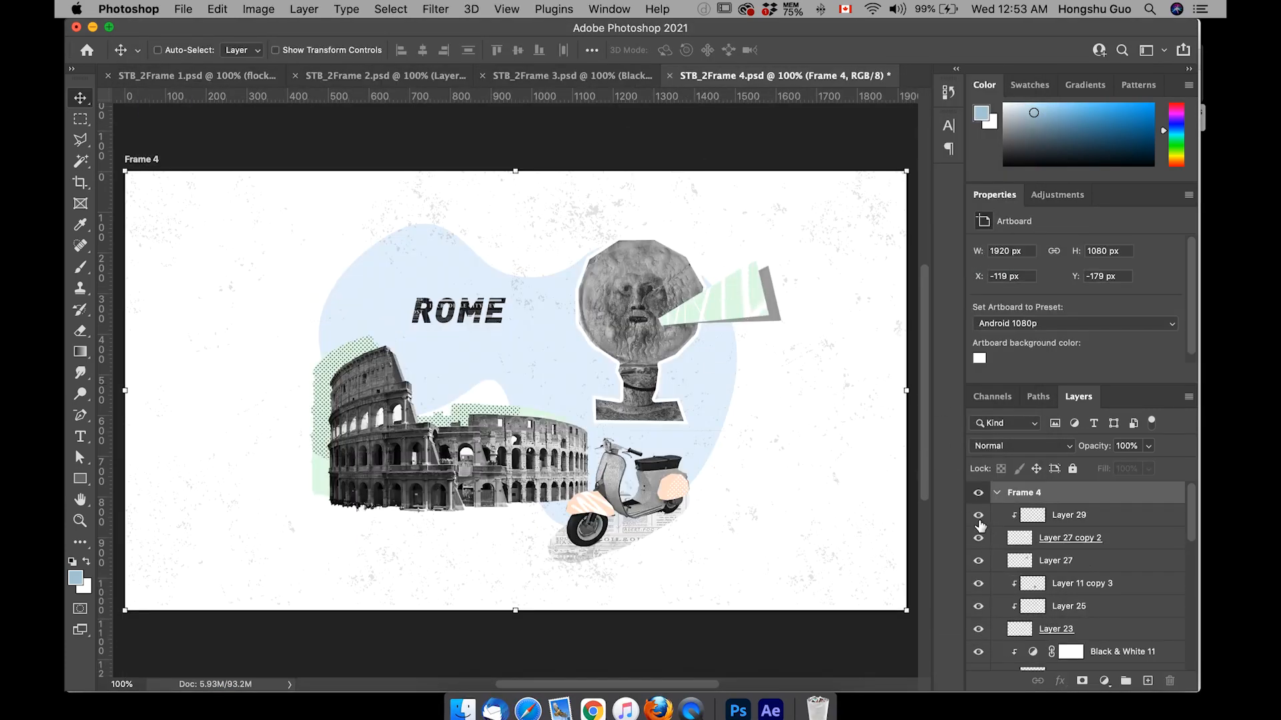
Step: Convert Layer 29 and Layer 27 copy 2 into one smart object
{"action": "left_click", "coordinate": [1056, 542]}
{"action": "left_click", "coordinate": [1081, 521], "text": "shift"}
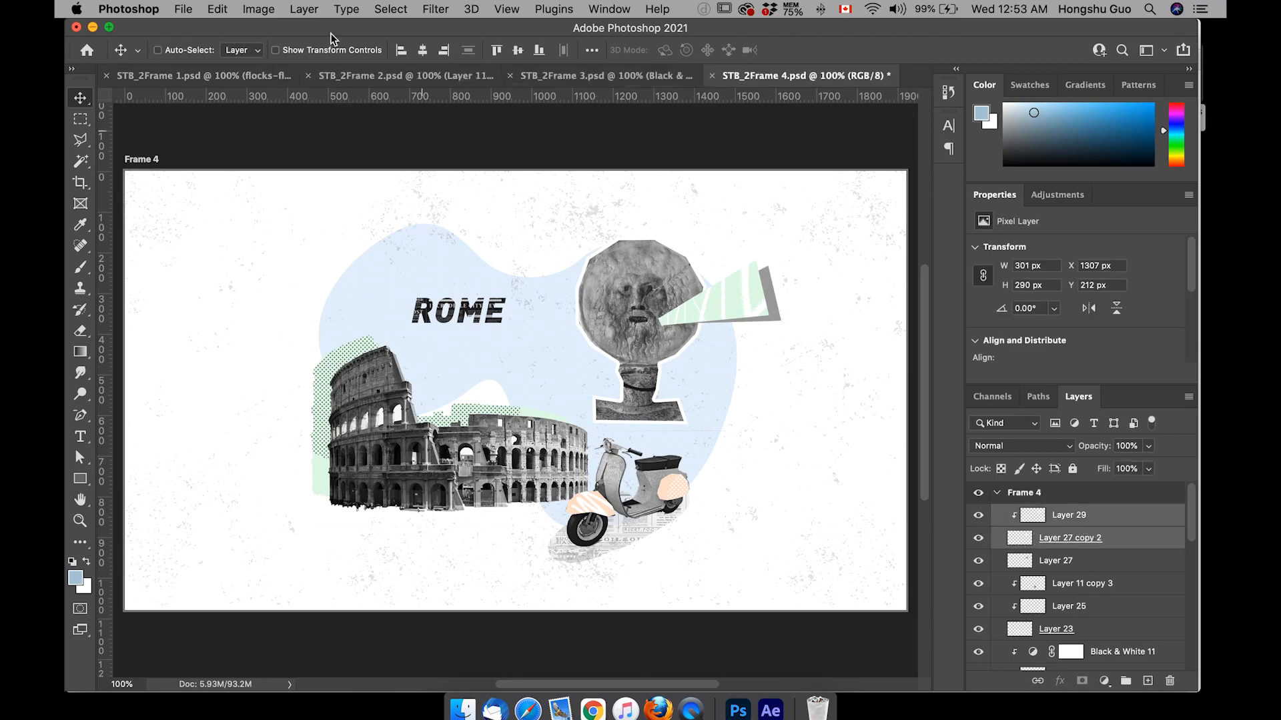
{"action": "left_click", "coordinate": [304, 9]}
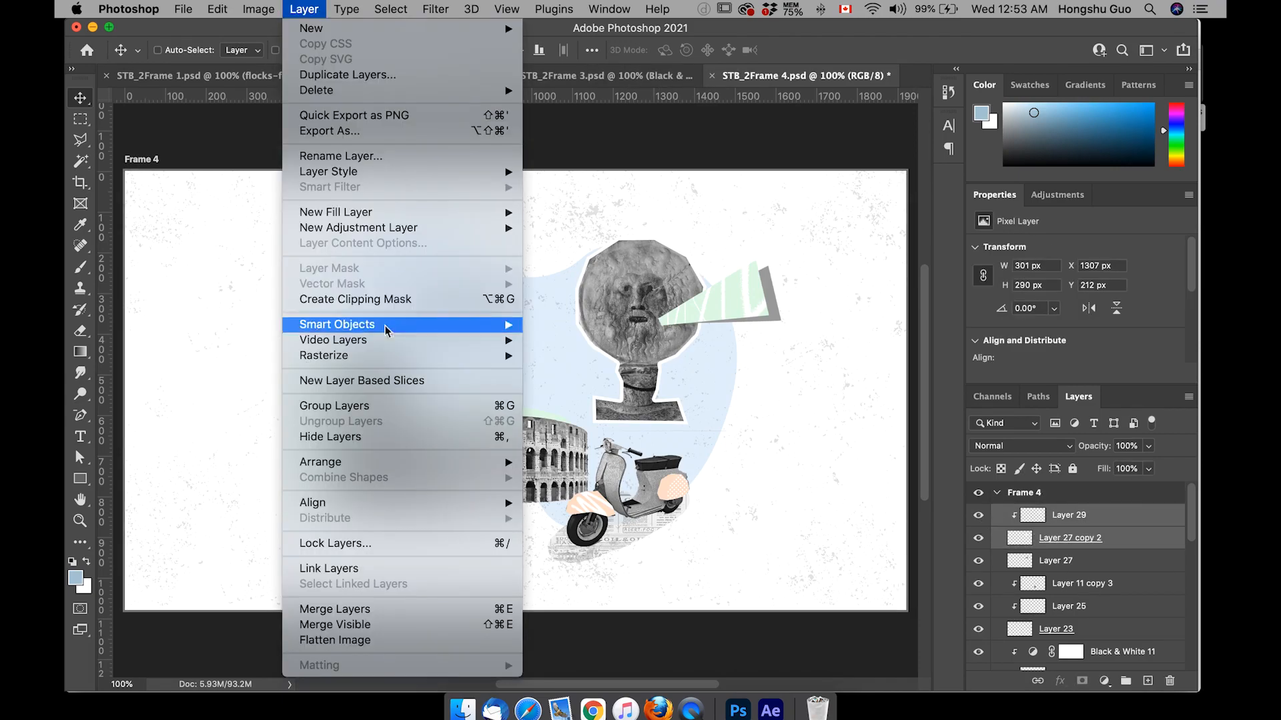
{"action": "left_click", "coordinate": [873, 469]}
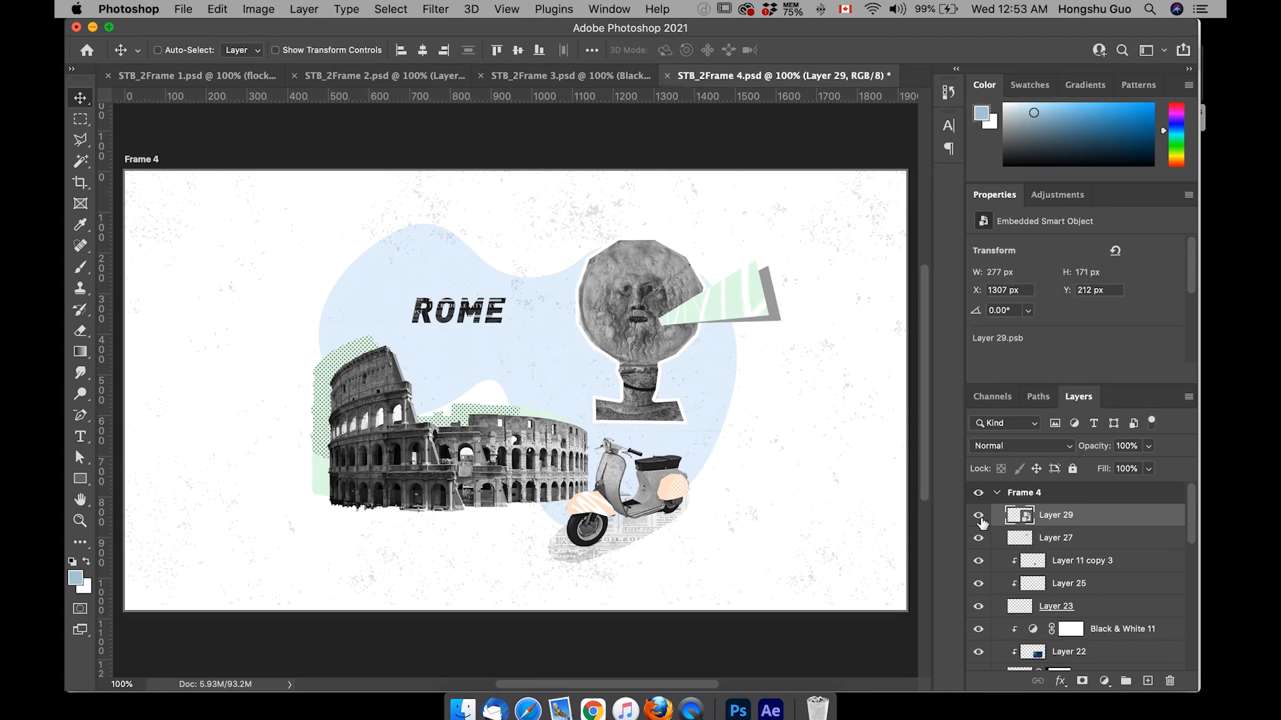
Step: Hide and show Layer 11 copy 3 and Layer 23 to check what they contain
{"action": "left_click", "coordinate": [978, 564]}
{"action": "left_click", "coordinate": [979, 564]}
{"action": "left_click", "coordinate": [978, 608]}
{"action": "left_click", "coordinate": [979, 607]}
Step: Convert Layer 11 copy 3, Layer 25 and Layer 23 into one smart object
{"action": "left_click", "coordinate": [1068, 567]}
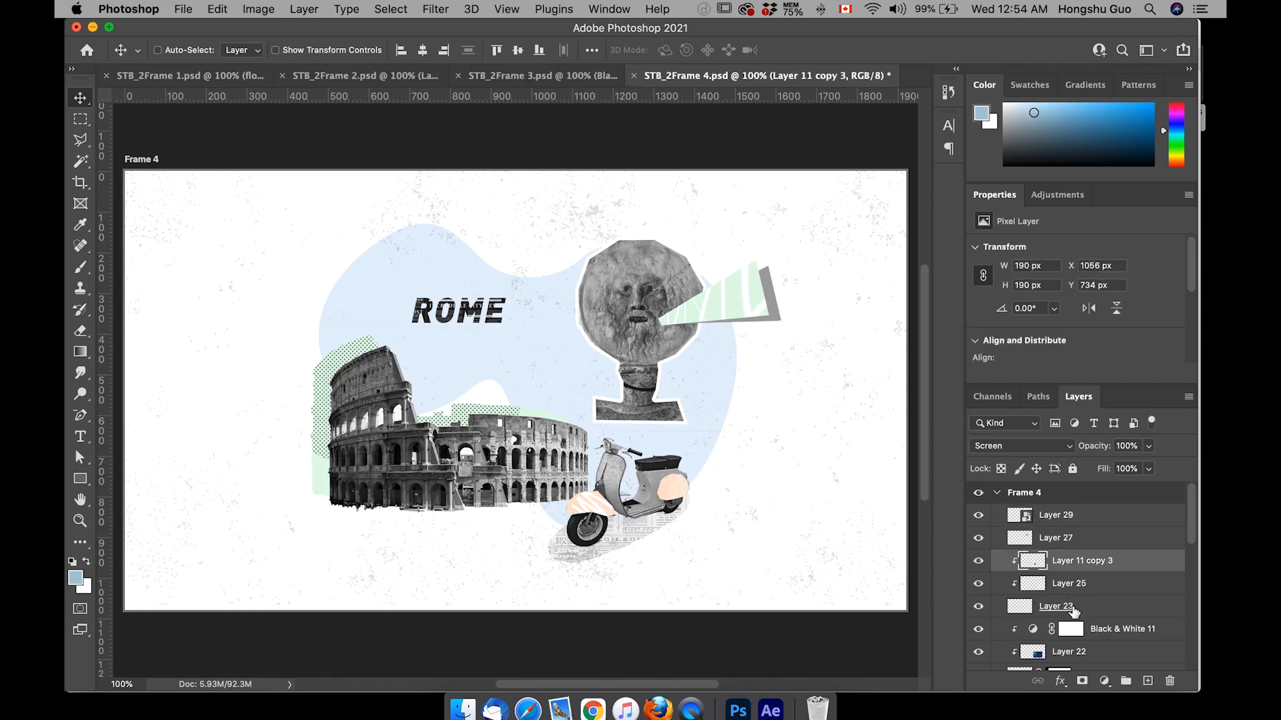
{"action": "left_click", "coordinate": [1074, 608], "text": "shift"}
{"action": "left_click", "coordinate": [304, 8]}
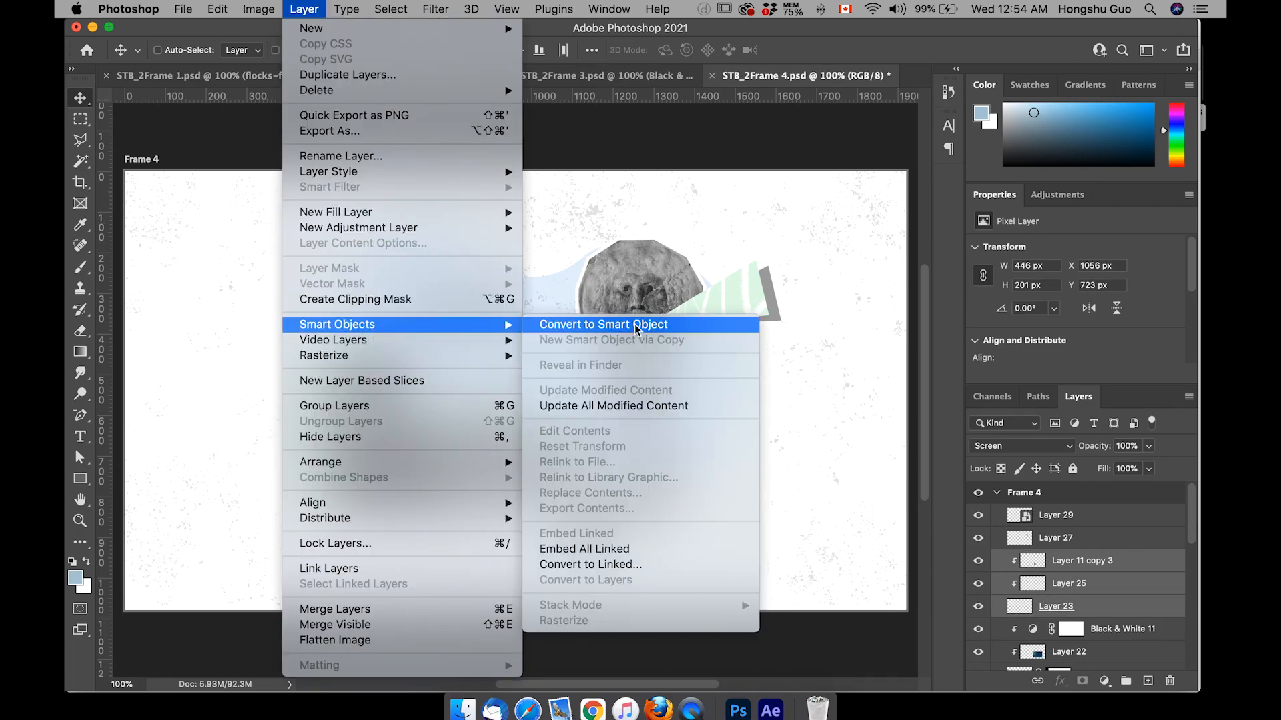
{"action": "left_click", "coordinate": [637, 325]}
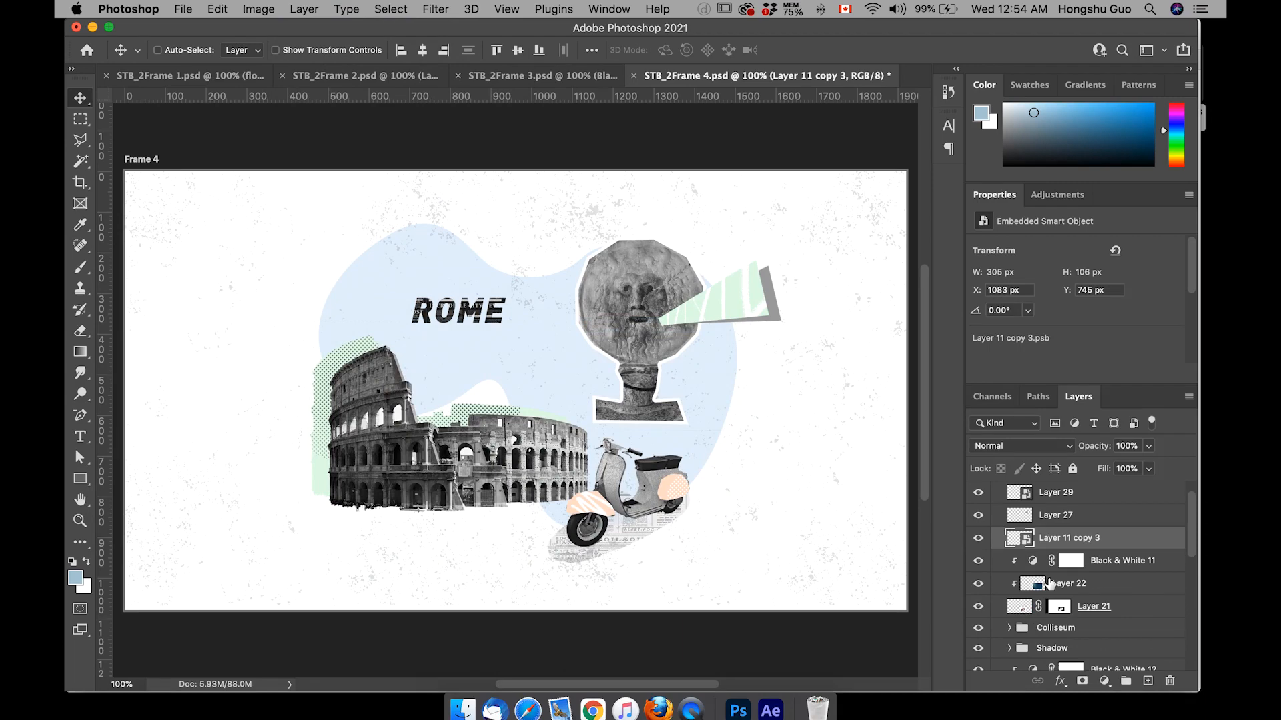
Step: Convert Black & White 11, Layer 22 and Layer 21 into one smart object
{"action": "left_click", "coordinate": [1118, 561]}
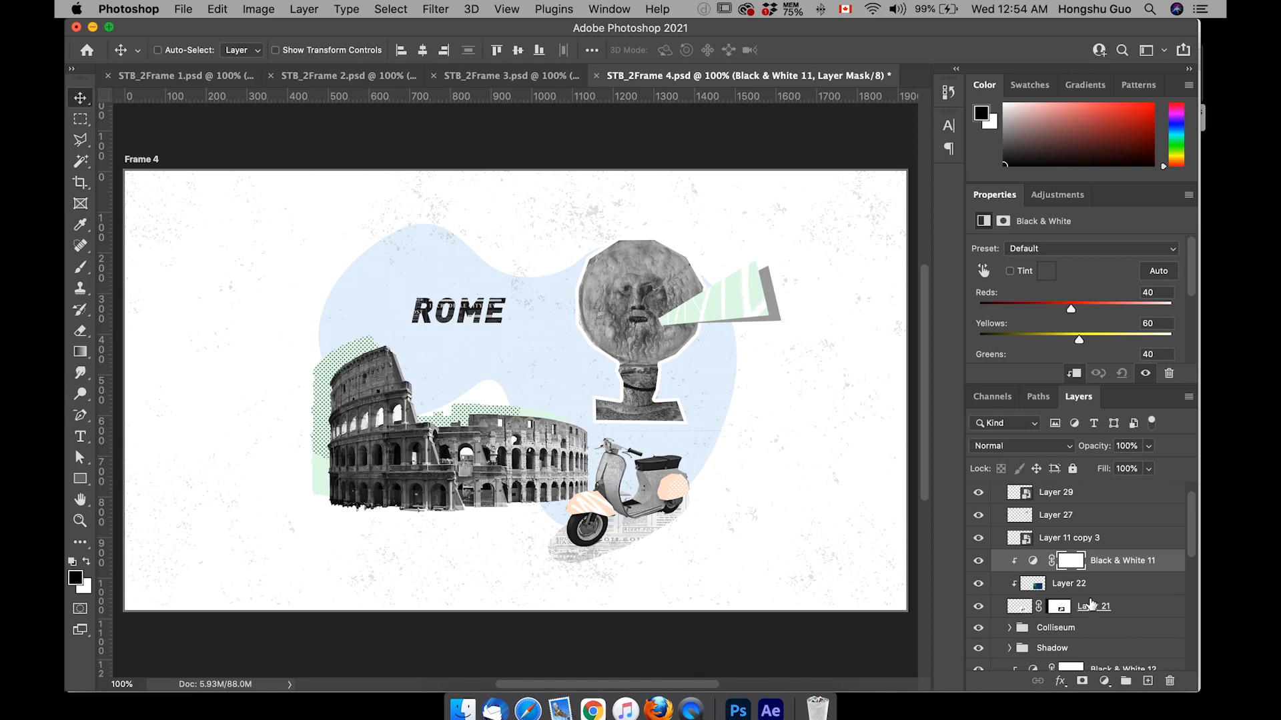
{"action": "left_click", "coordinate": [1102, 617], "text": "shift"}
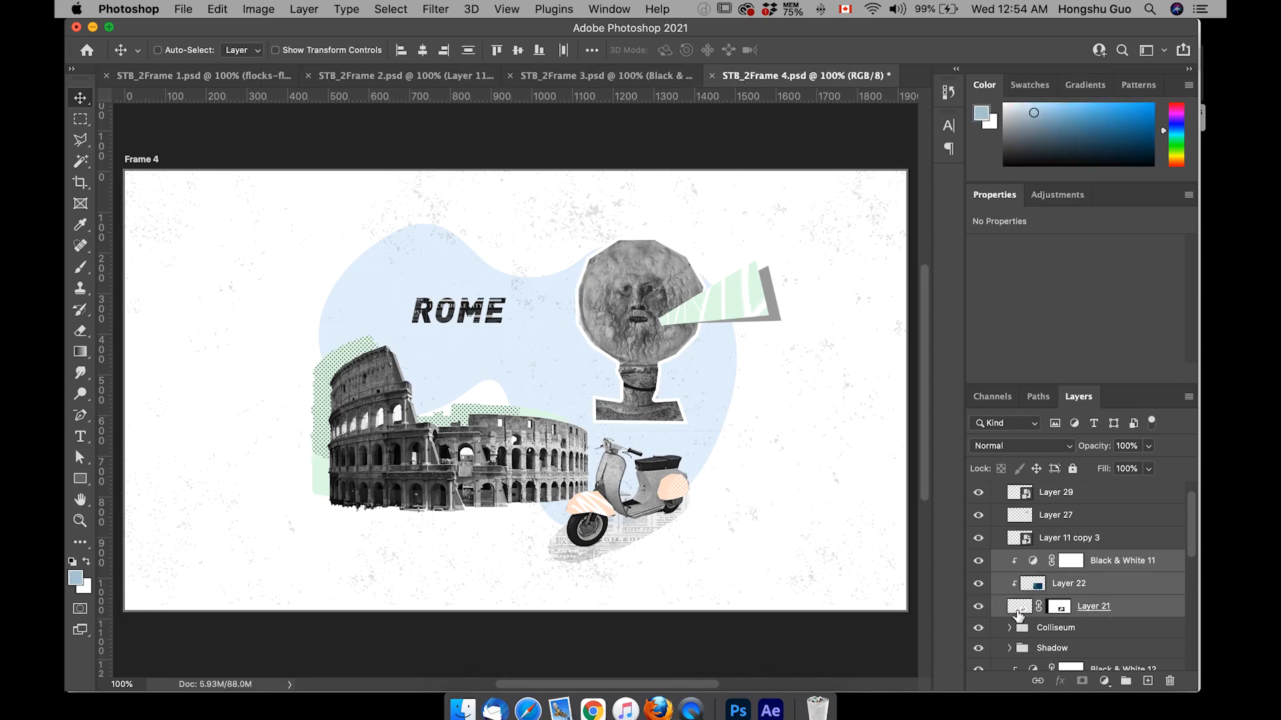
{"action": "left_click", "coordinate": [304, 9]}
{"action": "mouse_move", "coordinate": [400, 320]}
{"action": "left_click", "coordinate": [757, 322]}
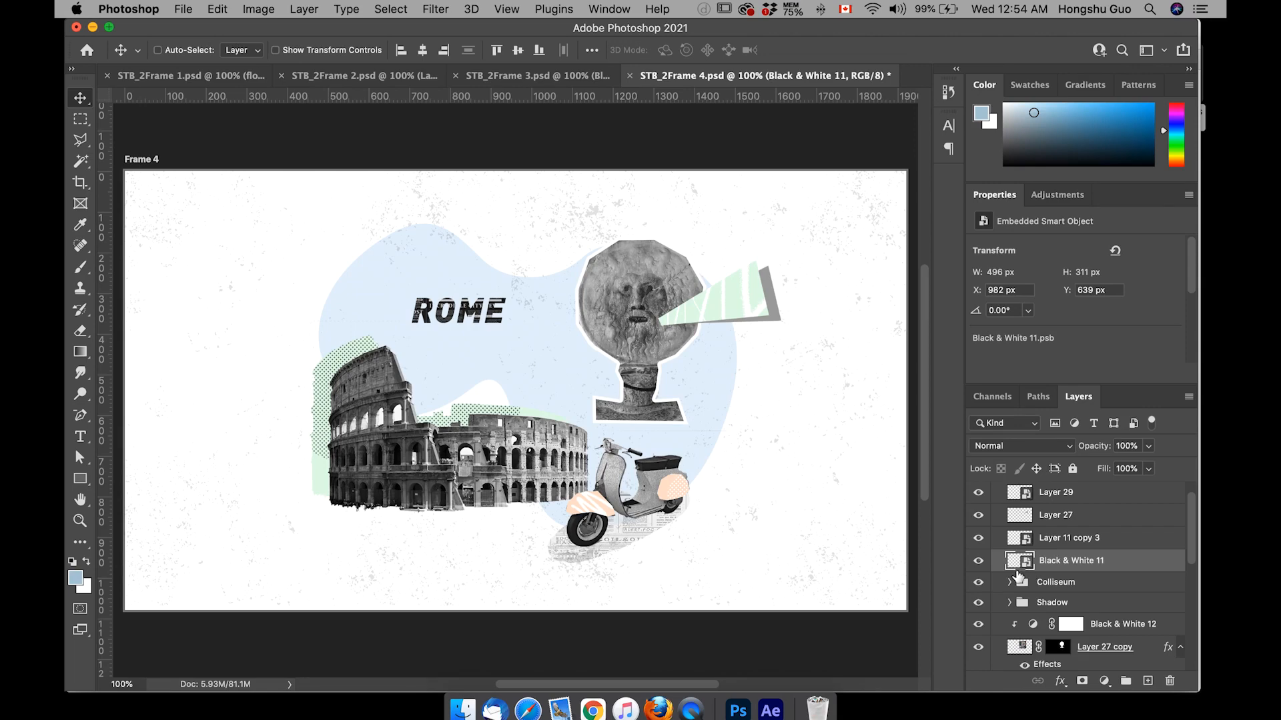
Step: Hide and show the Black & White 11 smart object, the Colliseum group and the Shadow group to check them
{"action": "left_click", "coordinate": [978, 561]}
{"action": "scroll", "coordinate": [980, 547], "scroll_direction": "down", "scroll_amount": 3}
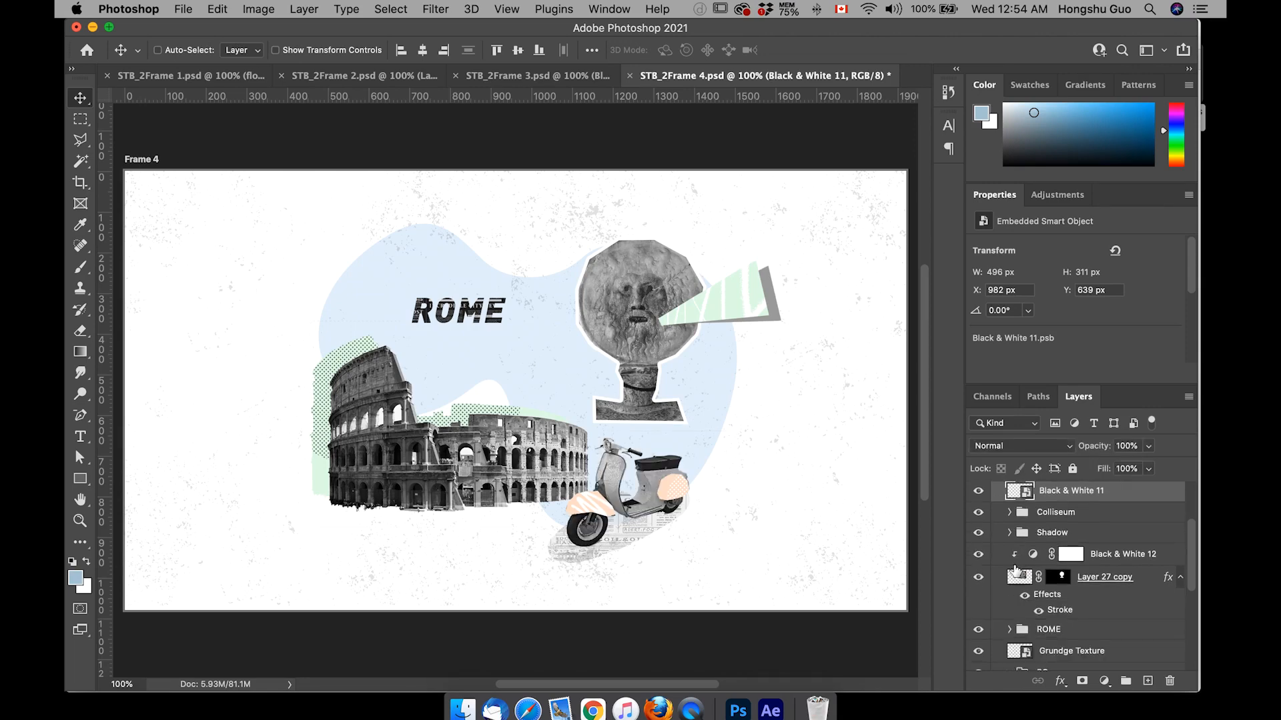
{"action": "left_click", "coordinate": [978, 515]}
{"action": "left_click", "coordinate": [979, 514]}
{"action": "left_click", "coordinate": [979, 534]}
{"action": "left_click", "coordinate": [978, 533]}
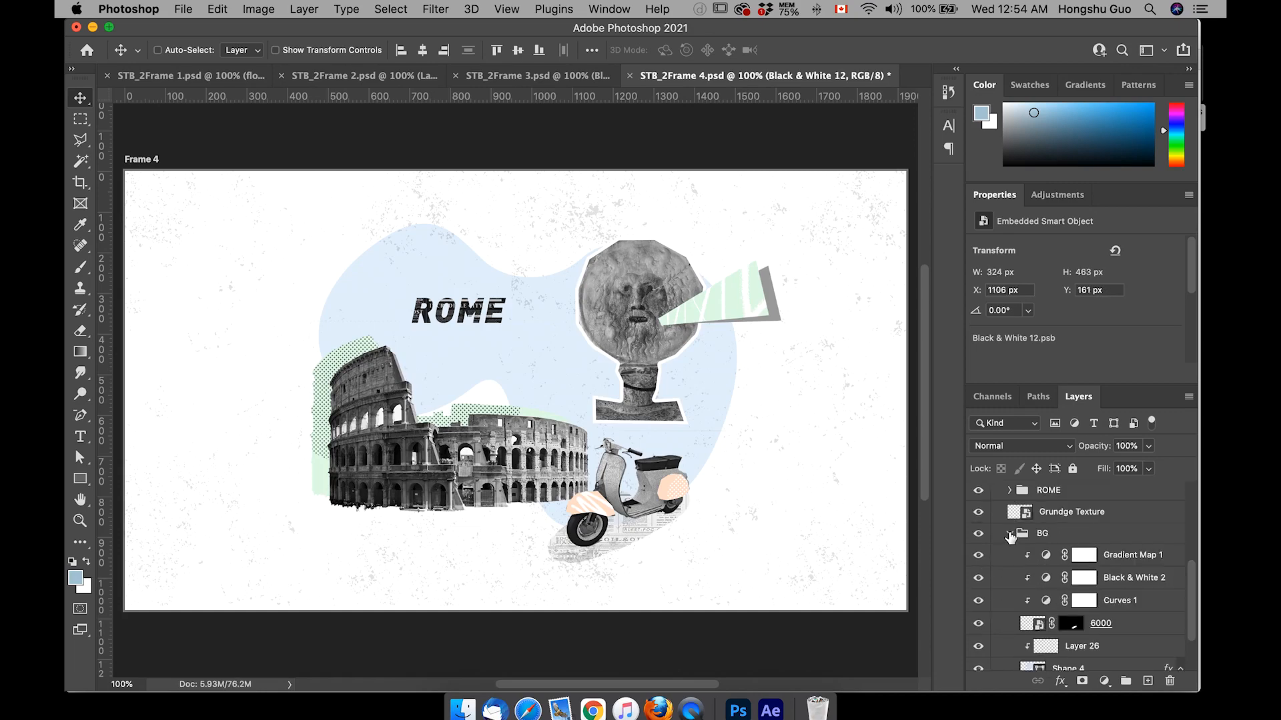
Step: Collapse the BG group, and hide and show the ROME and BG groups to check them
{"action": "left_click", "coordinate": [1009, 533]}
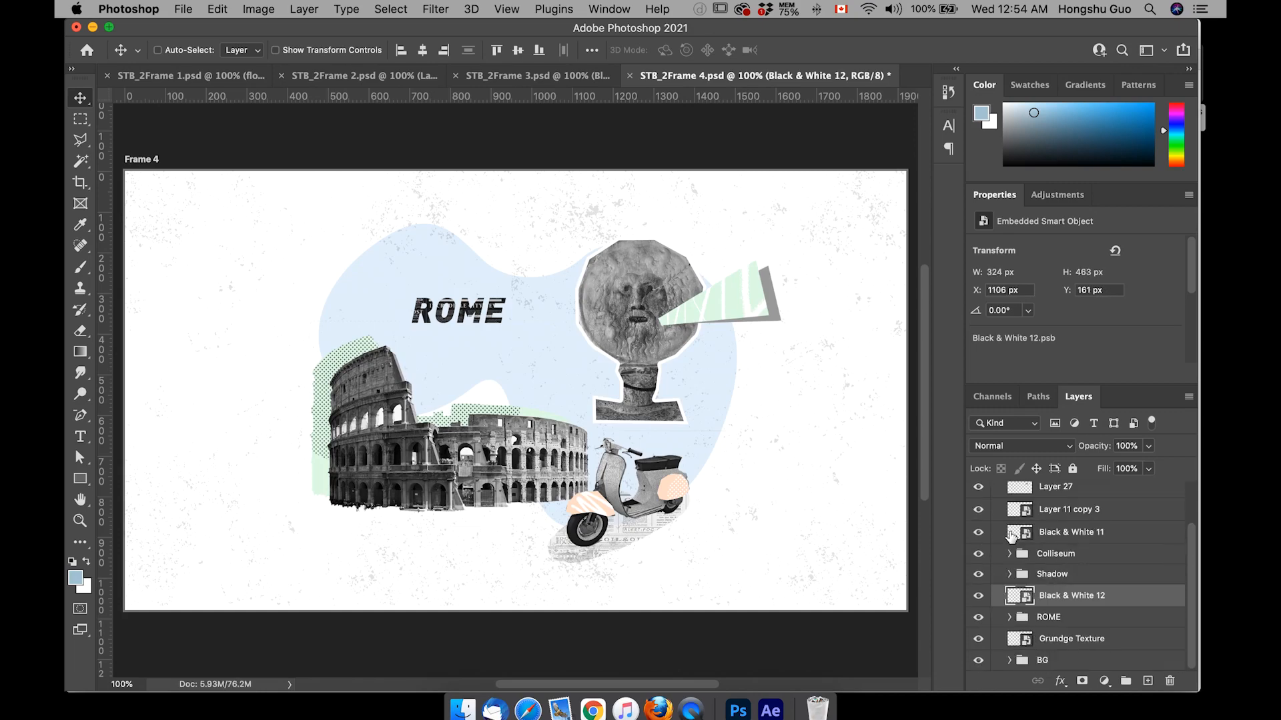
{"action": "left_click", "coordinate": [979, 618]}
{"action": "left_click", "coordinate": [979, 617]}
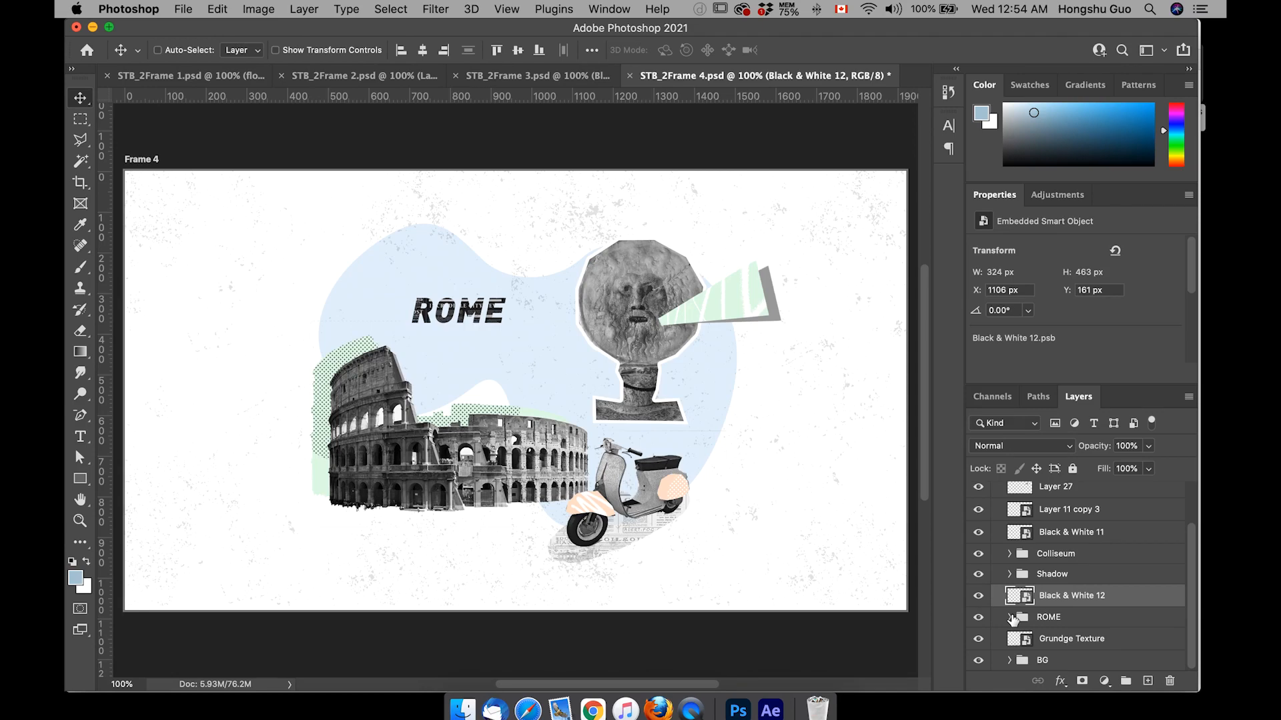
{"action": "left_click", "coordinate": [979, 660]}
{"action": "left_click", "coordinate": [979, 660]}
{"action": "left_click", "coordinate": [979, 660]}
Step: Move Gradient Map 1, Black & White 2, Curves 1 and the 6000 layer out of the BG group, directly above it
{"action": "left_click", "coordinate": [1009, 660]}
{"action": "scroll", "coordinate": [1040, 640], "scroll_direction": "down", "scroll_amount": 3}
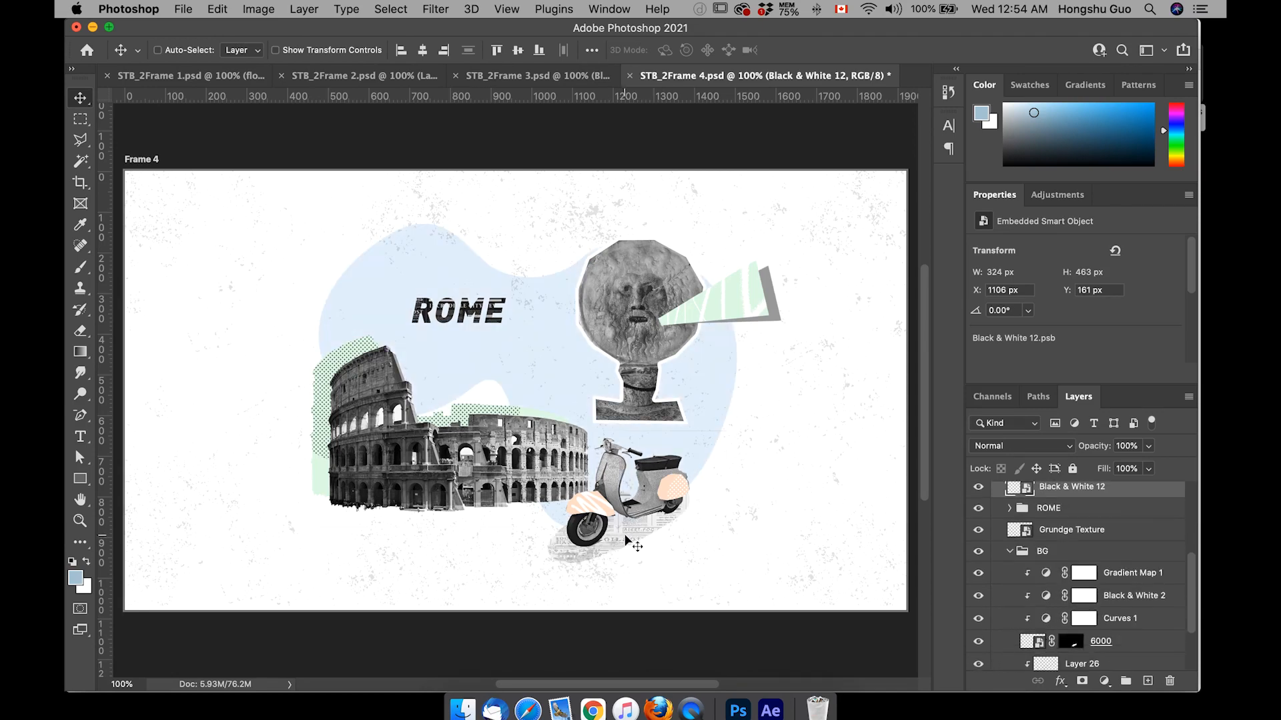
{"action": "scroll", "coordinate": [1065, 583], "scroll_direction": "down", "scroll_amount": 2}
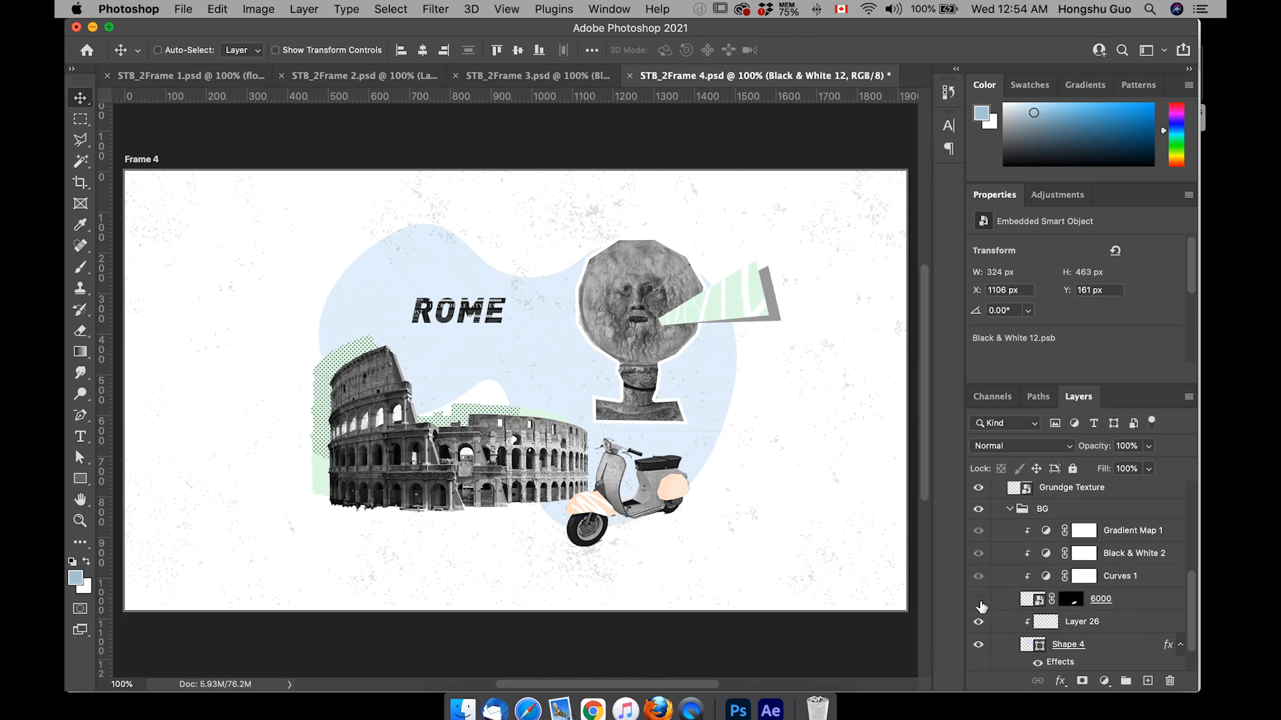
{"action": "left_click", "coordinate": [1101, 600]}
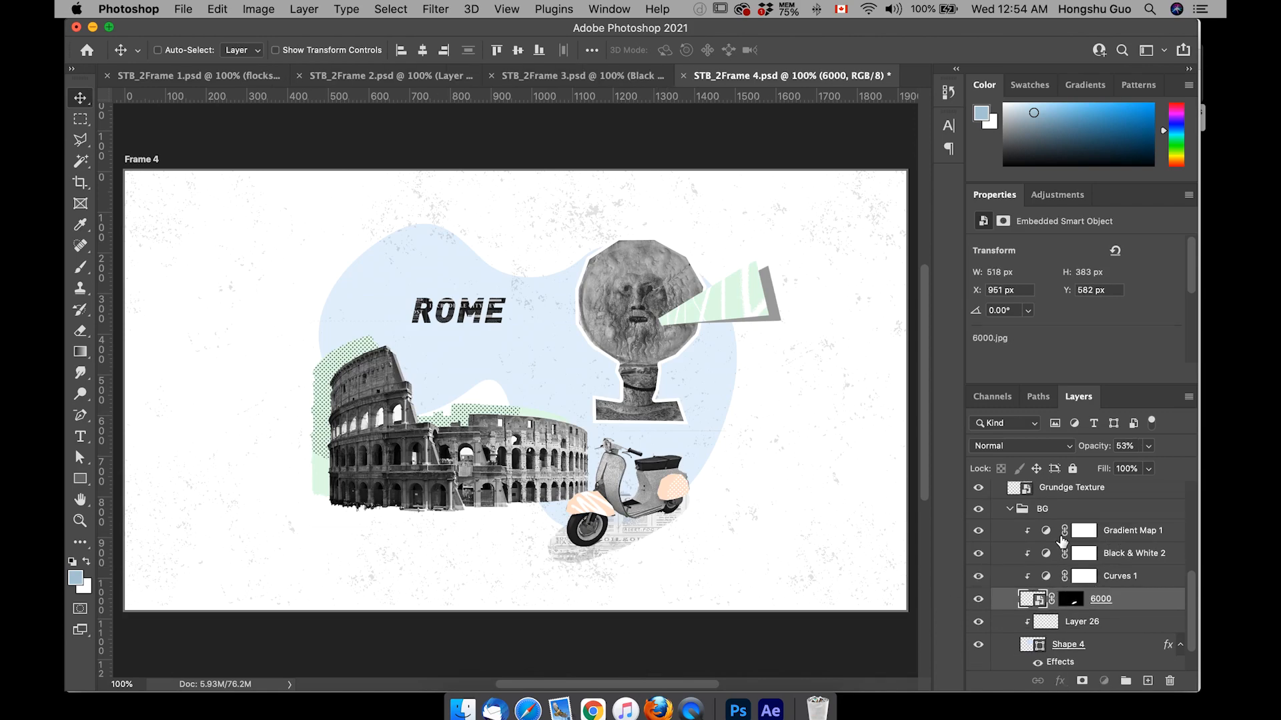
{"action": "left_click", "coordinate": [1072, 538], "text": "shift"}
{"action": "left_click_drag", "start_coordinate": [1042, 604], "coordinate": [1030, 507]}
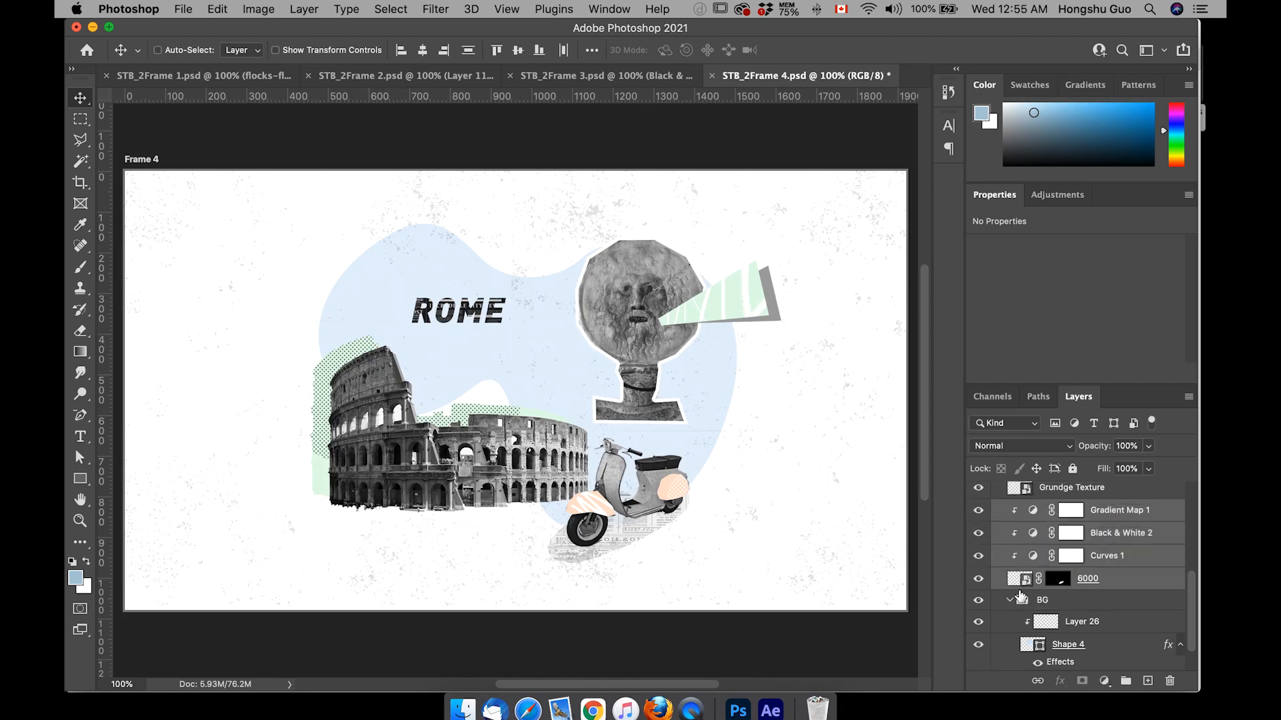
Step: Convert the four layers moved out of the BG group into one smart object and rename it Bike Shadow
{"action": "left_click", "coordinate": [303, 8]}
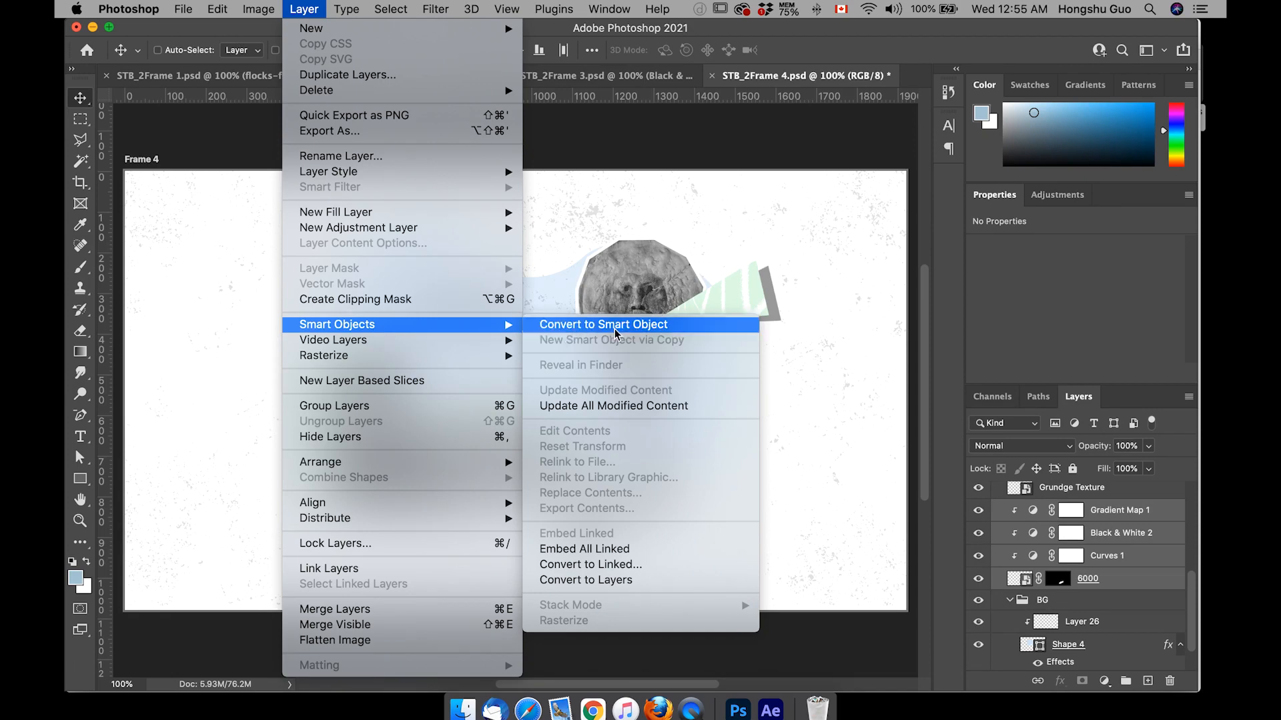
{"action": "left_click", "coordinate": [573, 325]}
{"action": "left_click", "coordinate": [978, 542]}
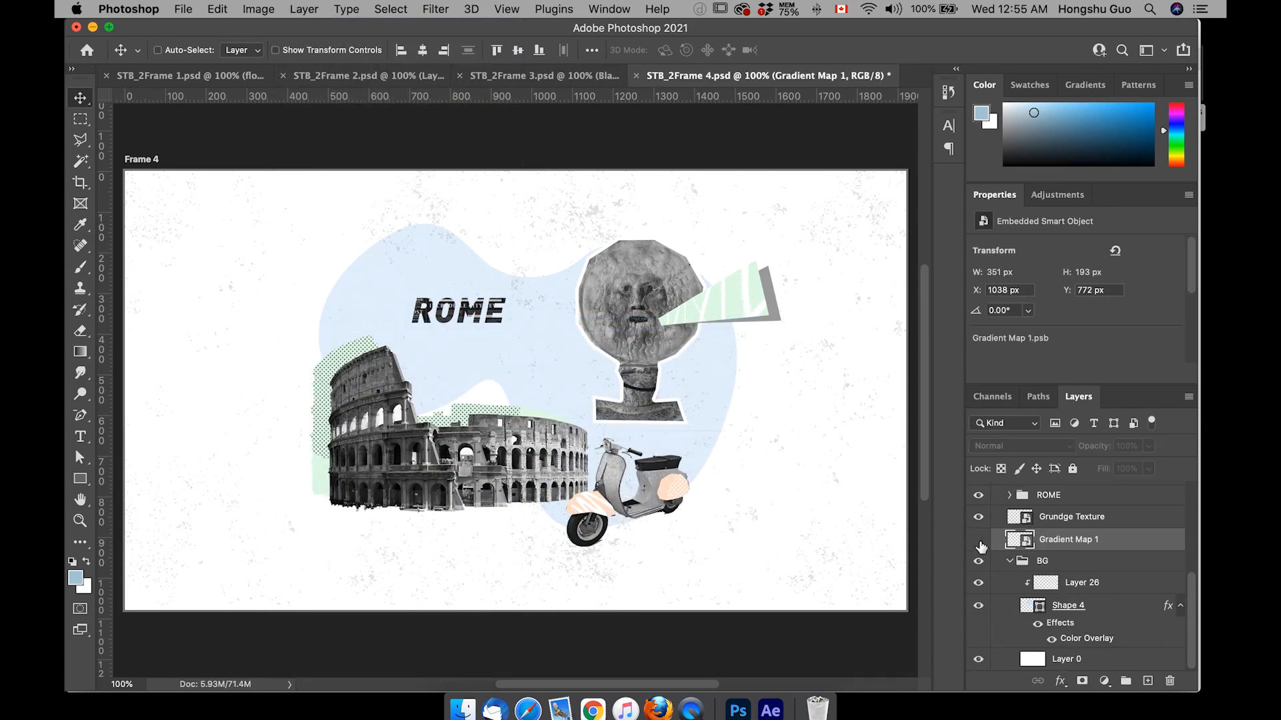
{"action": "left_click", "coordinate": [979, 541]}
{"action": "double_click", "coordinate": [1065, 541]}
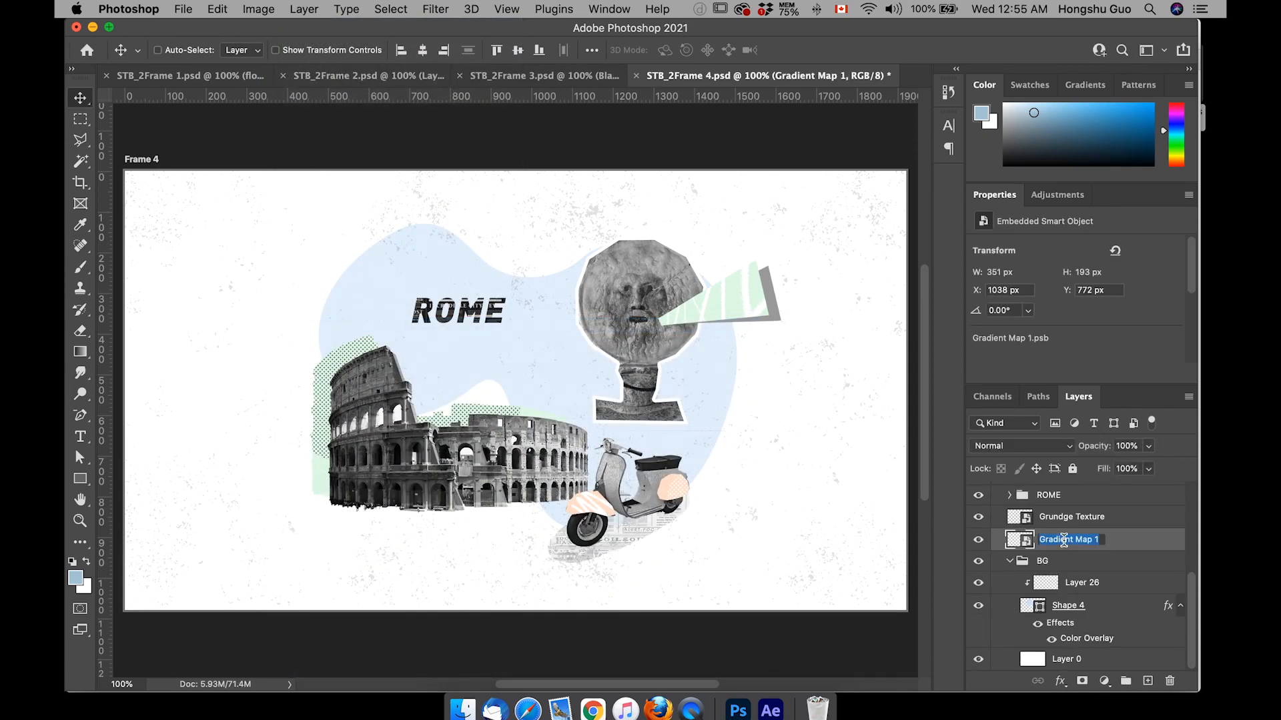
{"action": "type", "text": "Bike Shadow"}
{"action": "key", "text": "Return"}
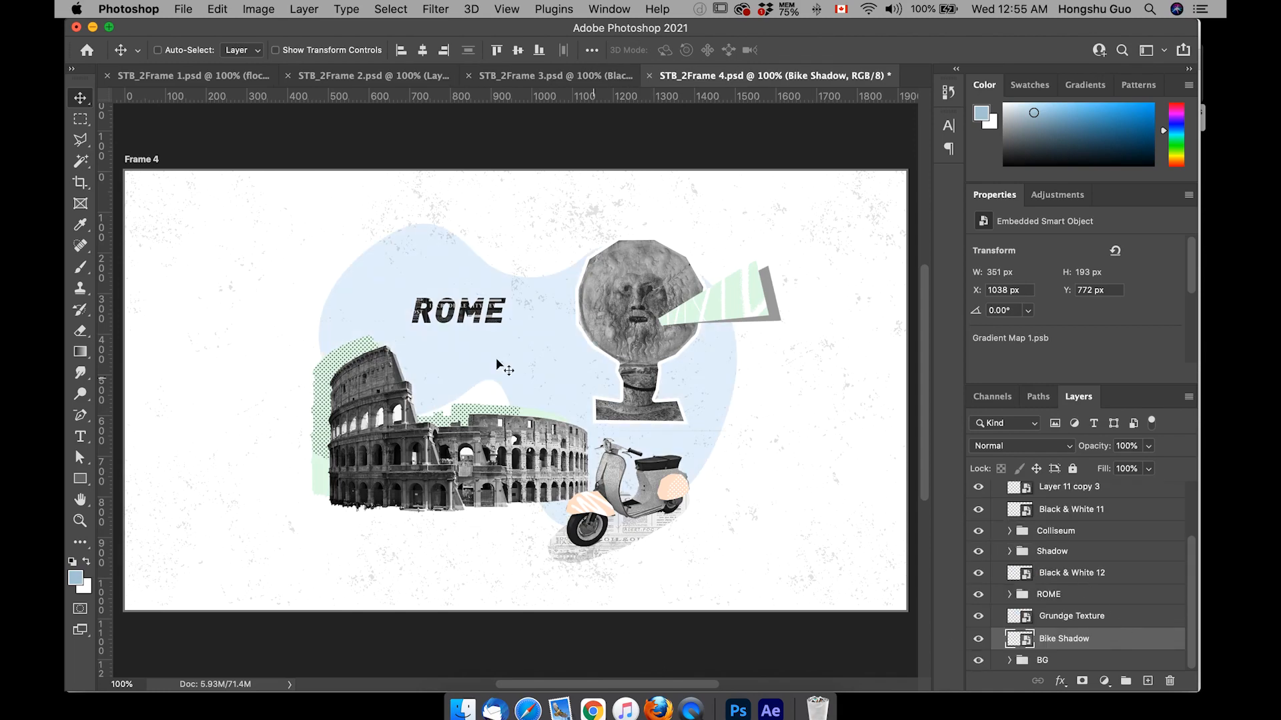
Step: Save STB_2Frame 4.psd and open STB_2Frame 5.psd from the Separated folder in Photoshop
{"action": "left_click", "coordinate": [182, 9]}
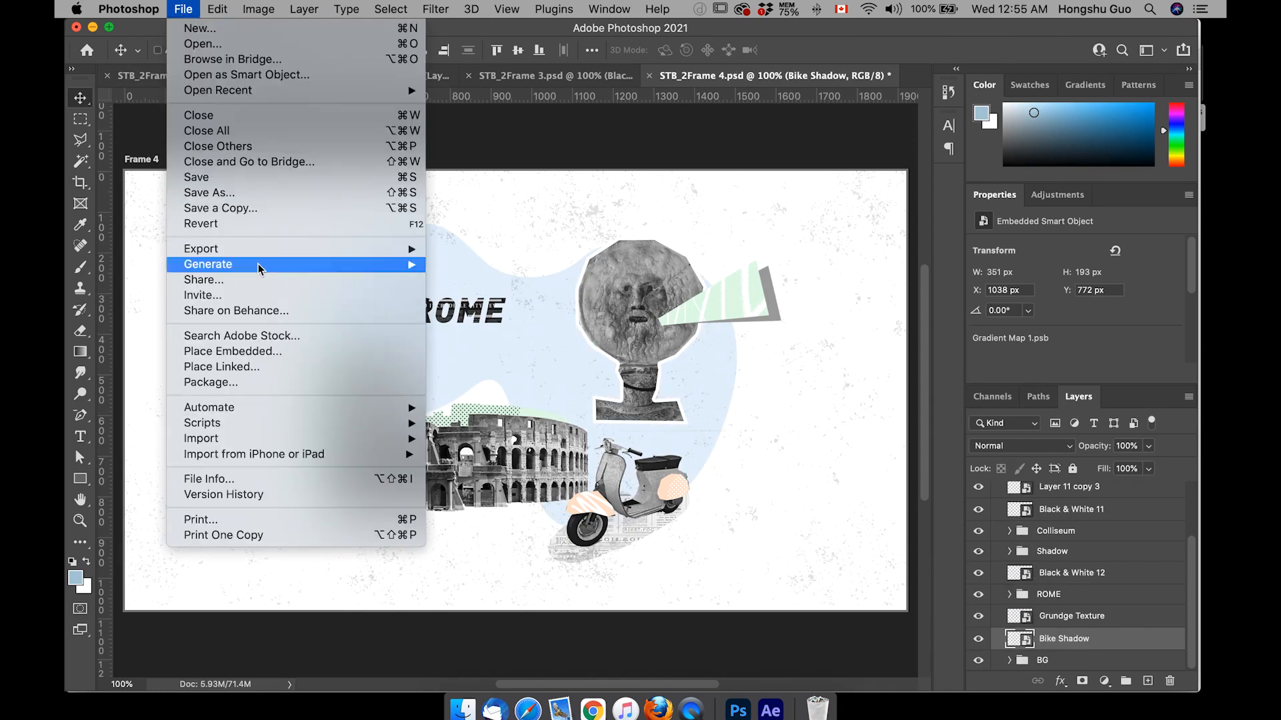
{"action": "left_click", "coordinate": [234, 178]}
{"action": "left_click", "coordinate": [461, 706]}
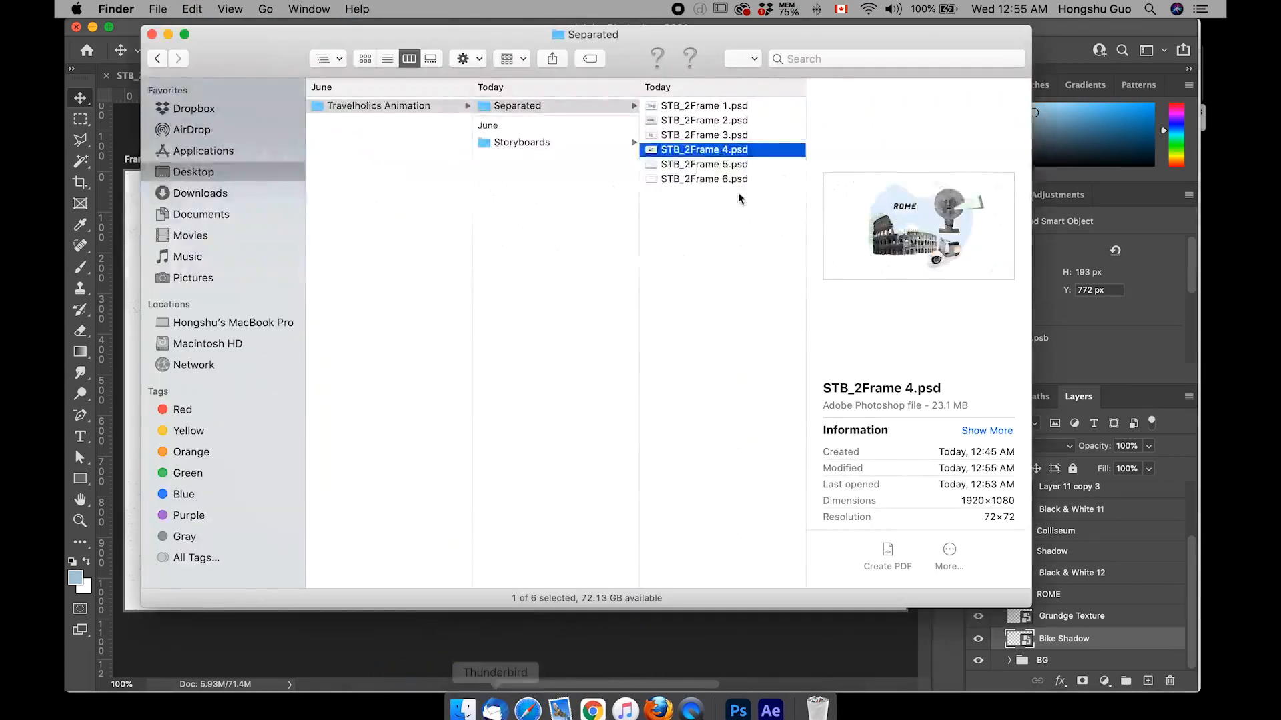
{"action": "double_click", "coordinate": [724, 167]}
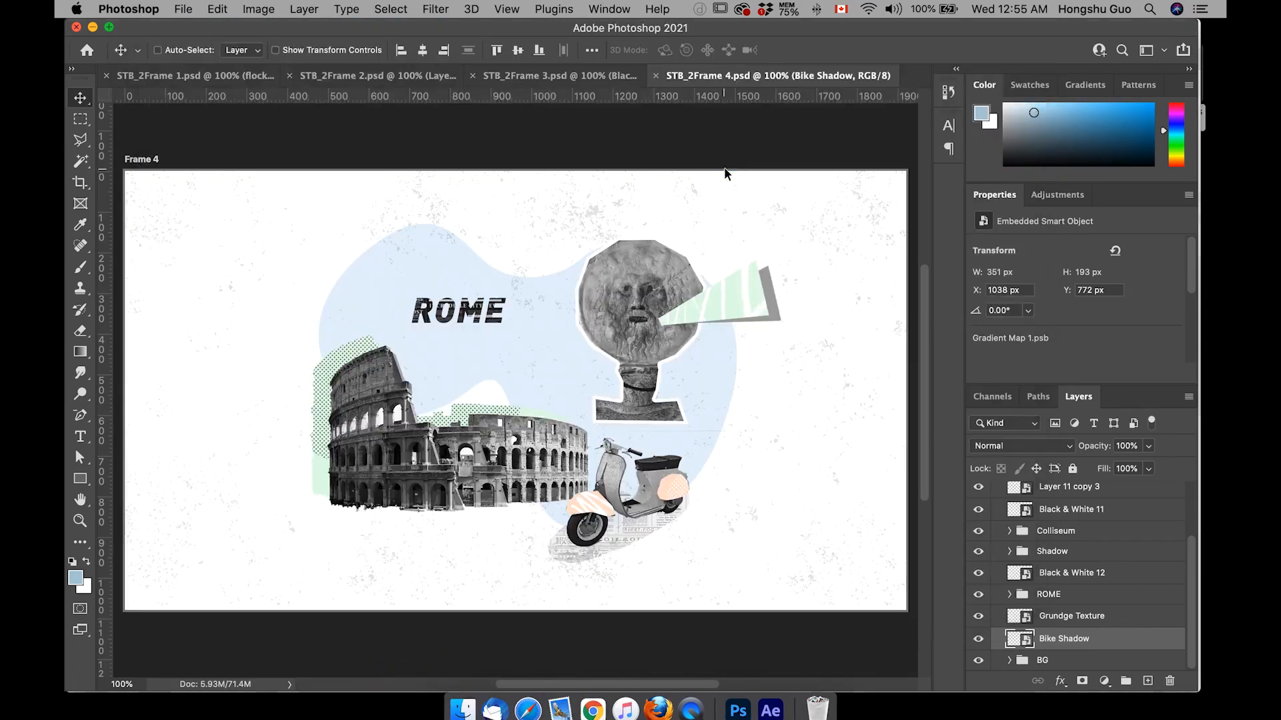
Step: Expand the Frame 5 artboard, check the duplicate text layer "Take you to places. copy" and delete it
{"action": "left_click", "coordinate": [995, 494]}
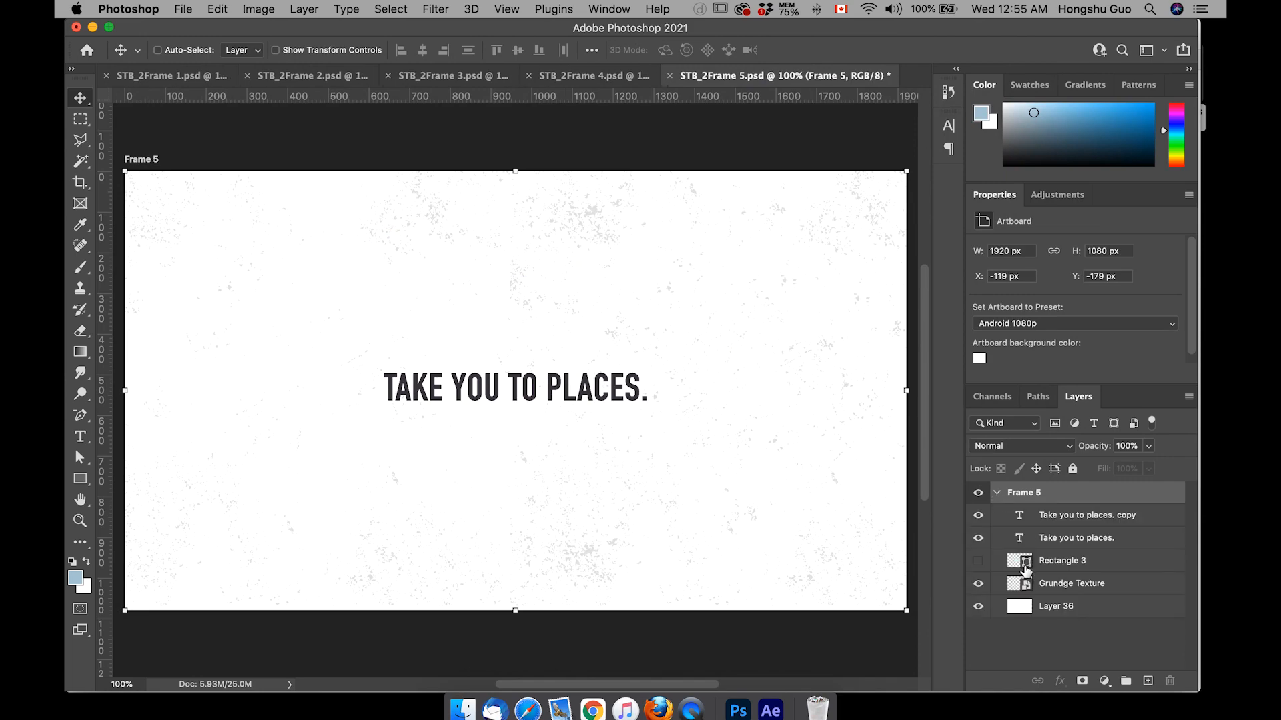
{"action": "left_click", "coordinate": [979, 517]}
{"action": "left_click", "coordinate": [979, 517]}
{"action": "left_click", "coordinate": [1088, 515]}
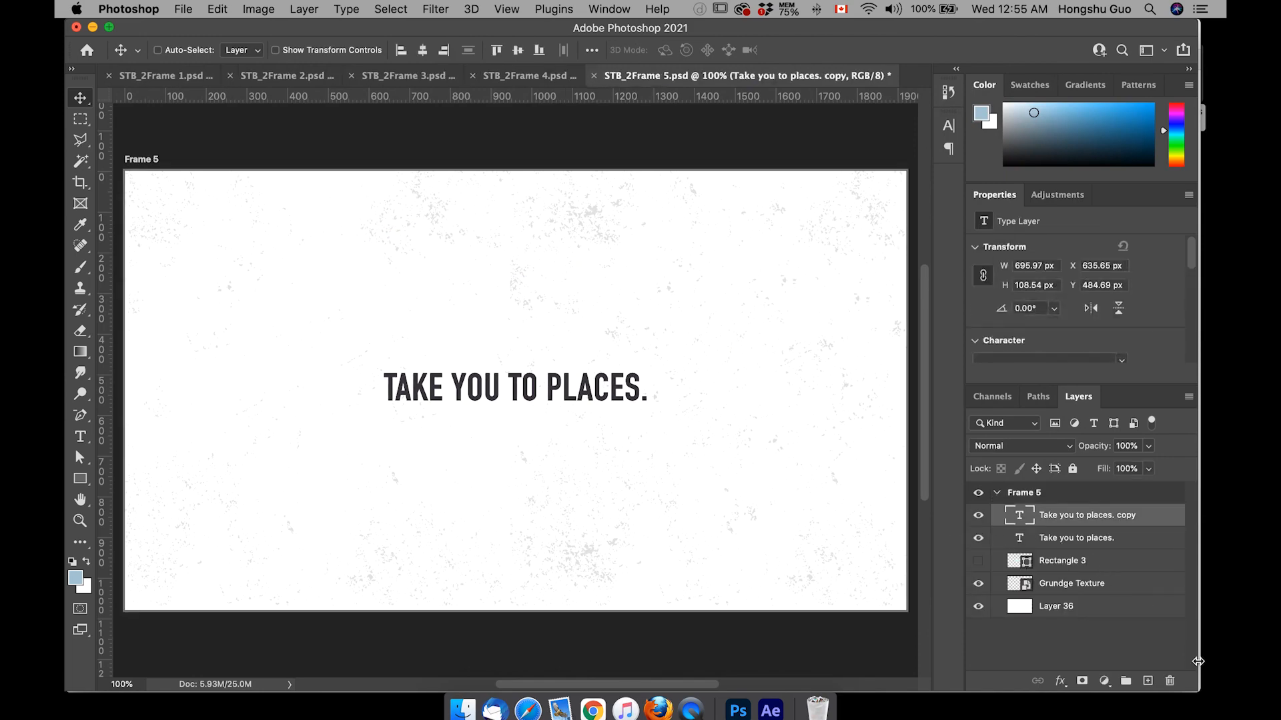
{"action": "left_click", "coordinate": [1169, 680]}
{"action": "left_click", "coordinate": [758, 253]}
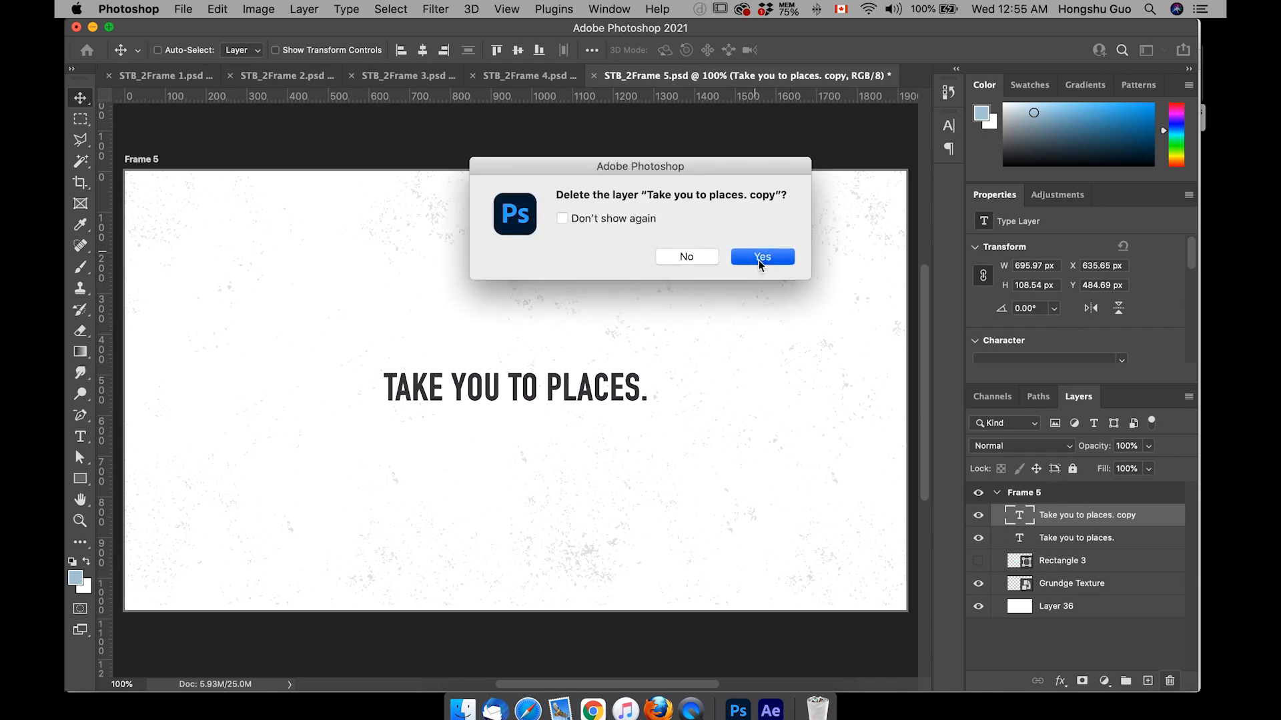
Step: Toggle the visibility of the "Take you to places." text and Rectangle 3 layers to check them
{"action": "left_click", "coordinate": [978, 516]}
{"action": "left_click", "coordinate": [978, 515]}
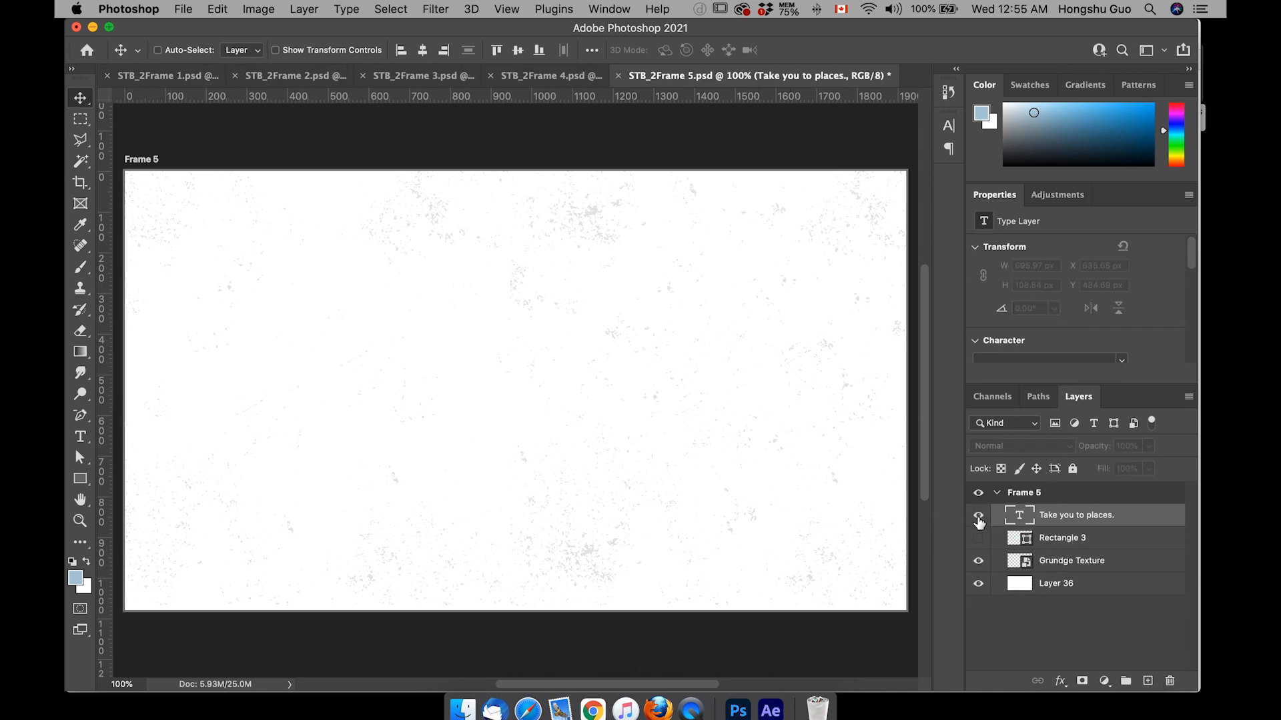
{"action": "left_click", "coordinate": [979, 537]}
{"action": "left_click", "coordinate": [978, 537]}
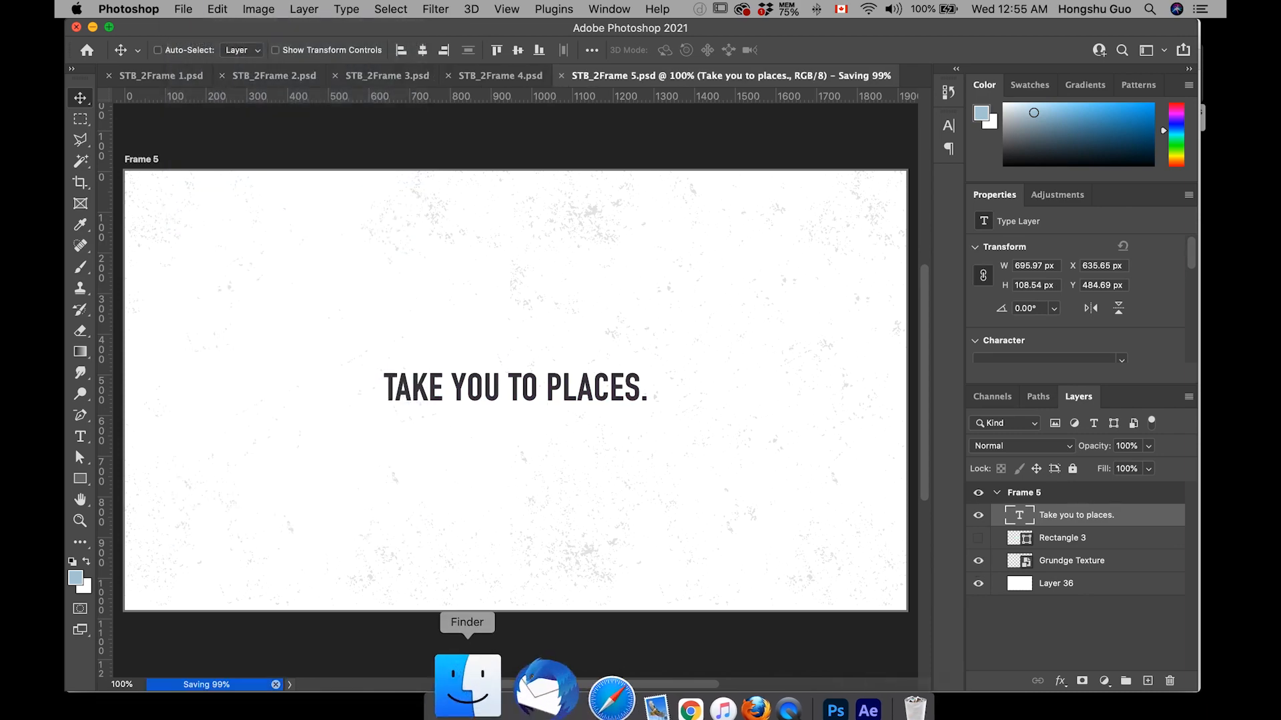
Step: Open STB_2Frame 6.psd in Photoshop and toggle the Travelholics.com, Rectangle 3 and Grundge Texture layers to check them
{"action": "left_click", "coordinate": [462, 709]}
{"action": "double_click", "coordinate": [713, 179]}
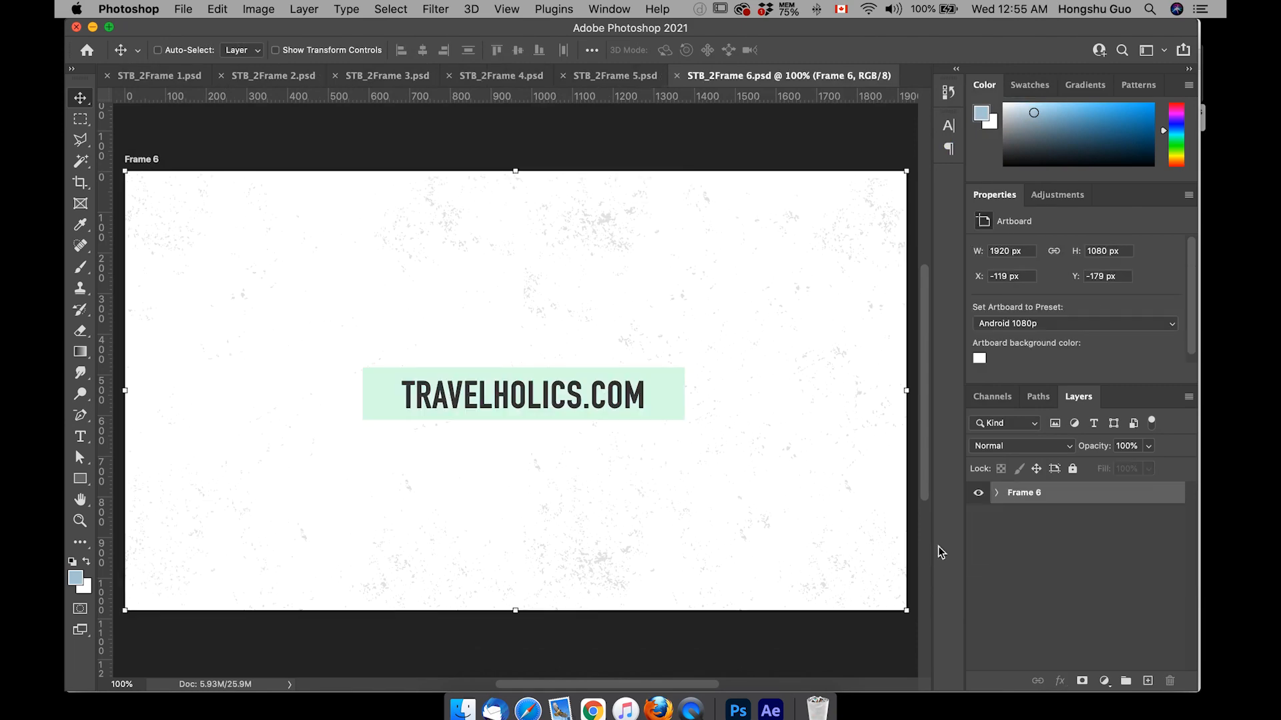
{"action": "left_click", "coordinate": [978, 516]}
{"action": "left_click", "coordinate": [979, 516]}
{"action": "left_click", "coordinate": [979, 538]}
{"action": "left_click", "coordinate": [978, 538]}
{"action": "left_click", "coordinate": [980, 562]}
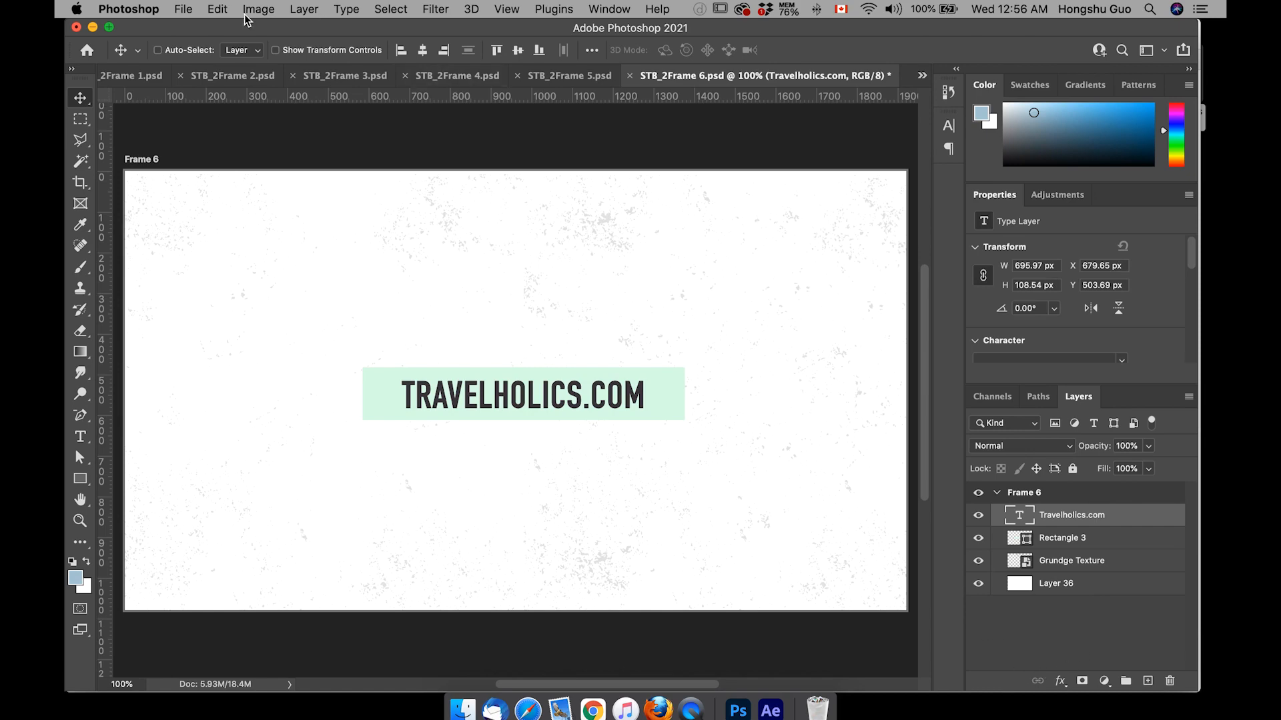
Step: Save STB_2Frame 6.psd and switch to the Separated folder window in Finder
{"action": "left_click", "coordinate": [183, 9]}
{"action": "left_click", "coordinate": [222, 180]}
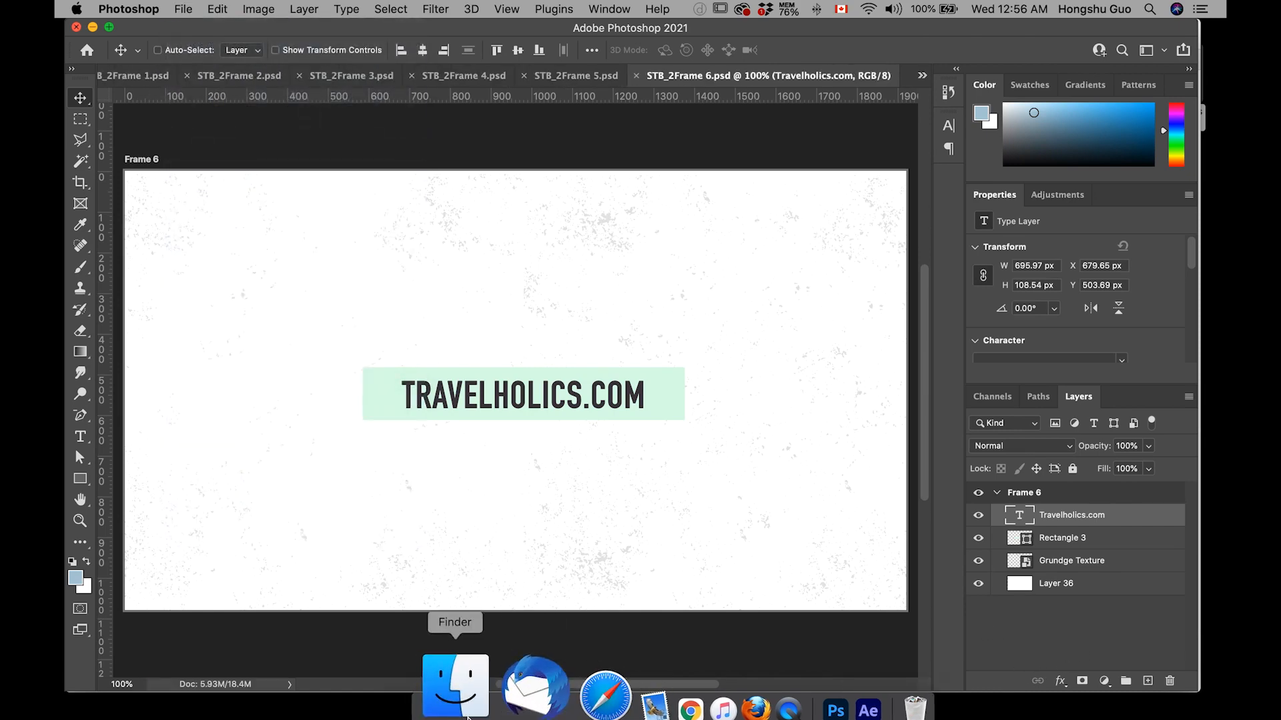
{"action": "left_click", "coordinate": [460, 693]}
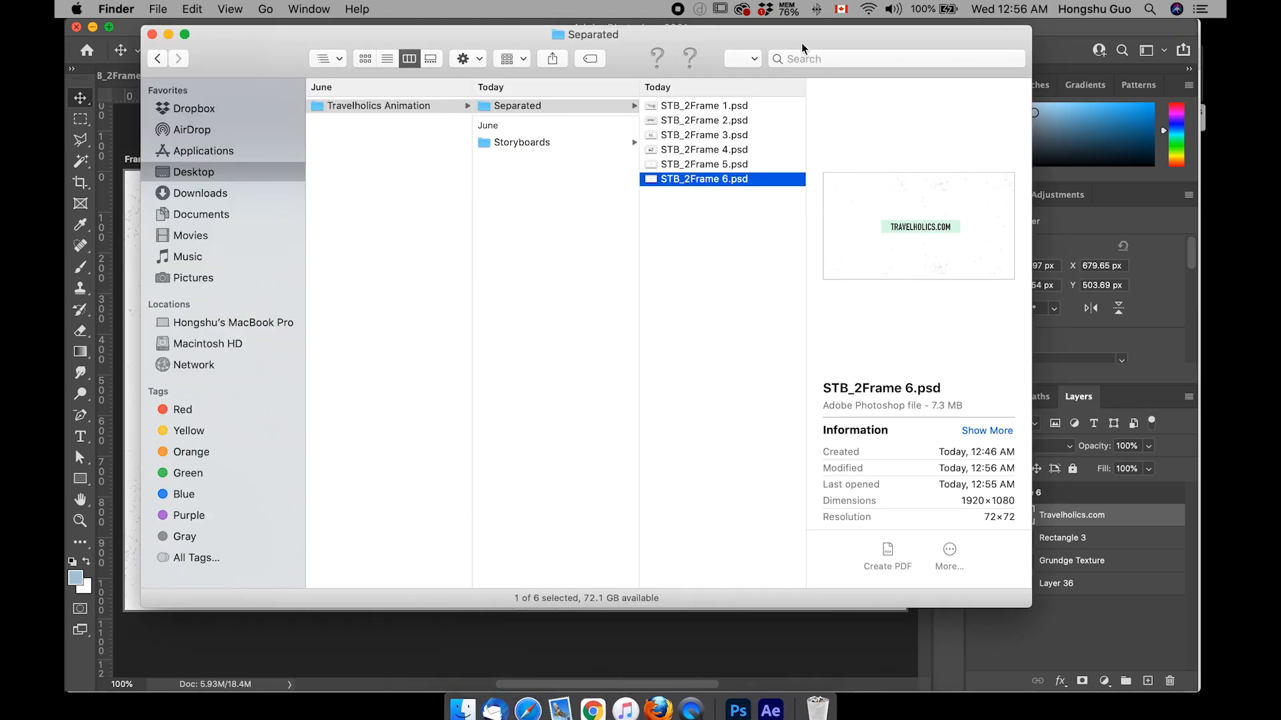
{"action": "left_click_drag", "start_coordinate": [801, 44], "coordinate": [805, 31]}
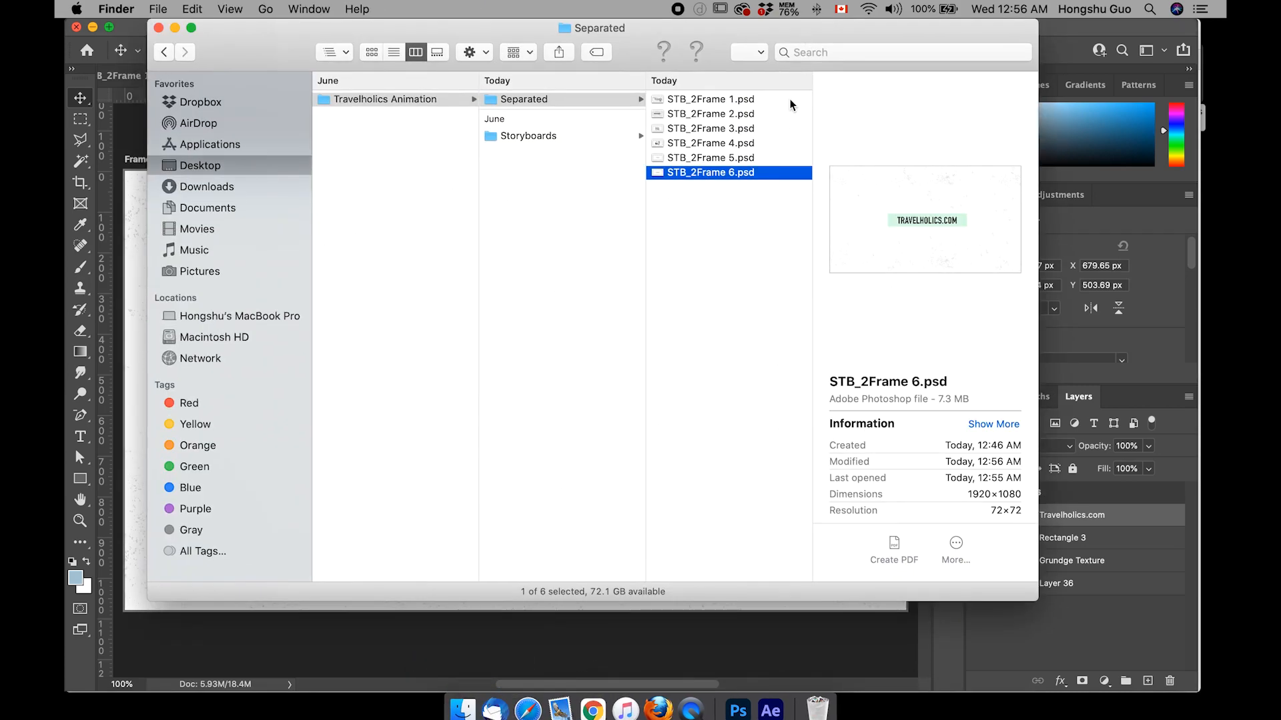